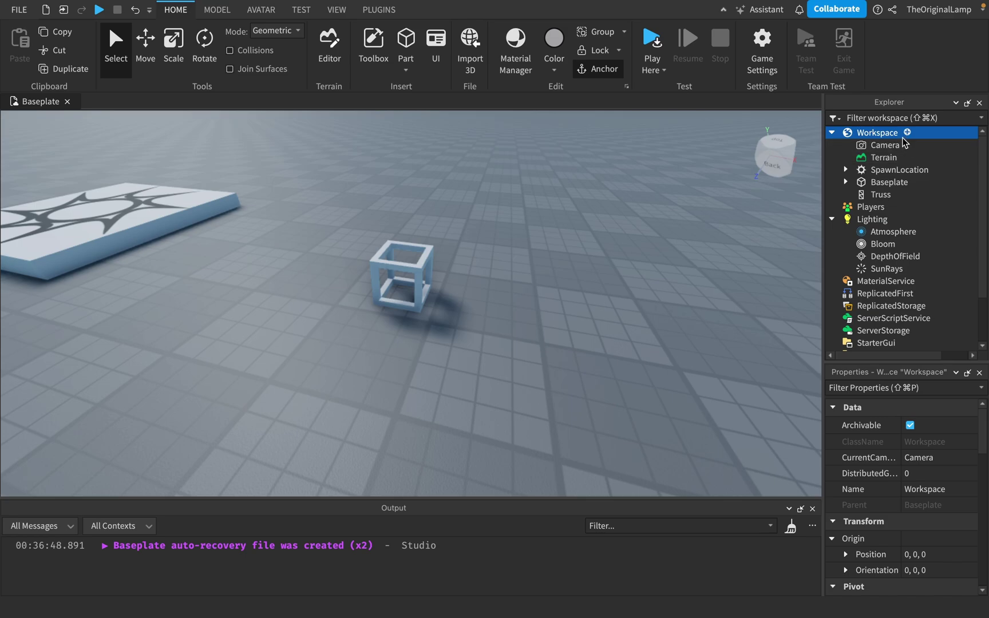
# - Insert a TrussPart into the Workspace and place it on the baseplate beside the existing truss
pyautogui.click(907, 132)
pyautogui.write('part')
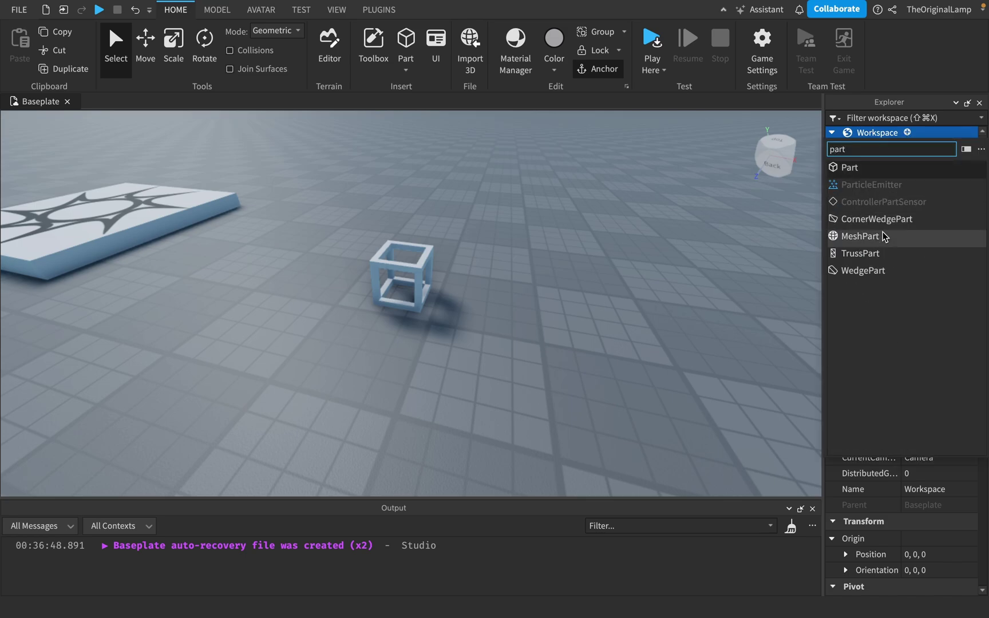
pyautogui.click(862, 253)
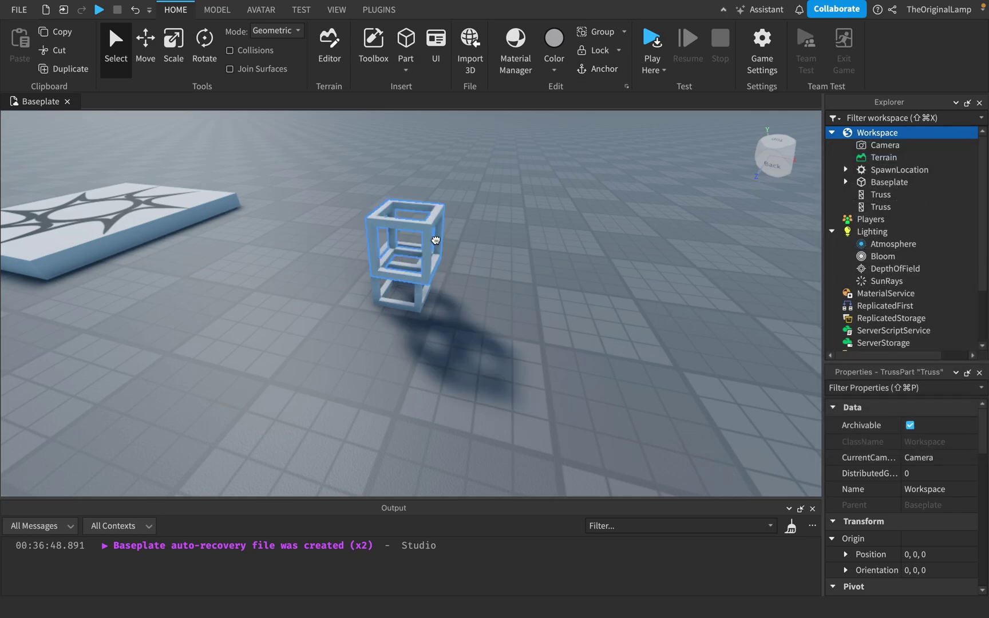
pyautogui.moveTo(418, 252); pyautogui.dragTo(551, 362)
pyautogui.scroll(4, 648, 344)
pyautogui.moveTo(648, 344); pyautogui.dragTo(505, 265, button='right')
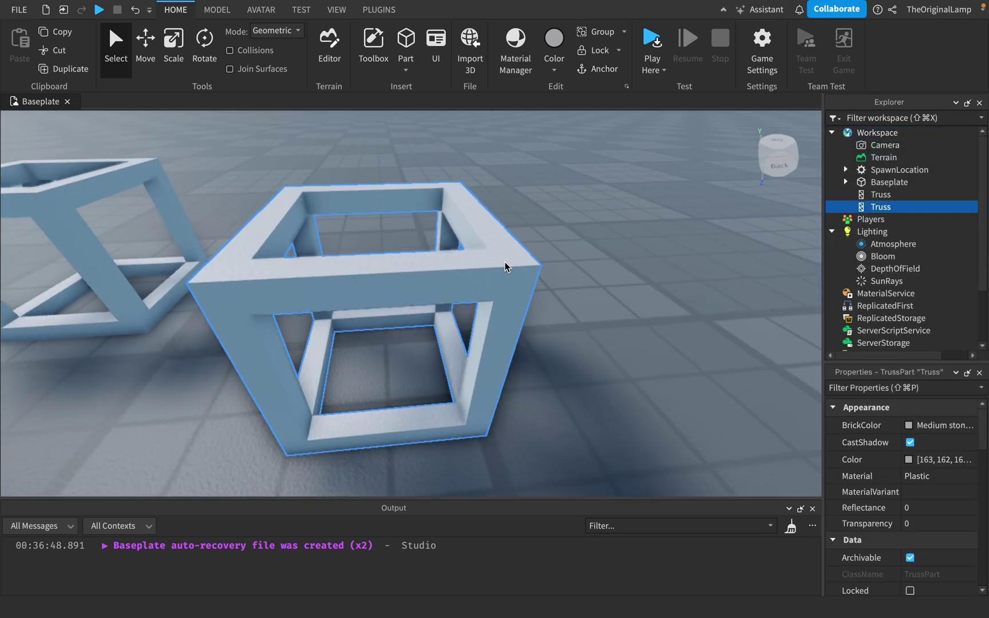
pyautogui.scroll(-4, 506, 265)
# - Enable the Studio buddy plugin in the list of installed plugins
pyautogui.click(410, 70)
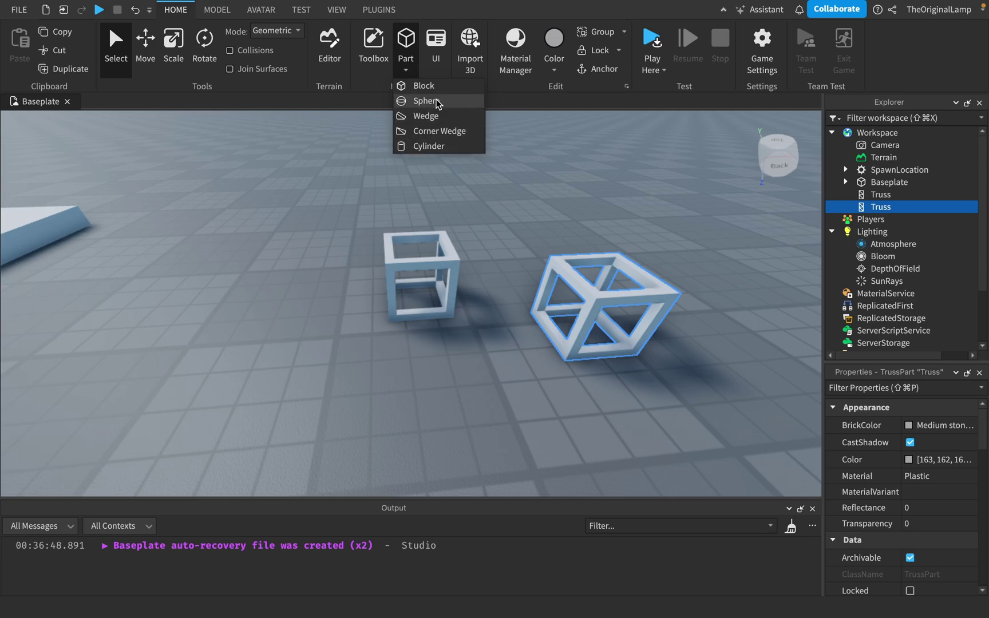
pyautogui.click(379, 11)
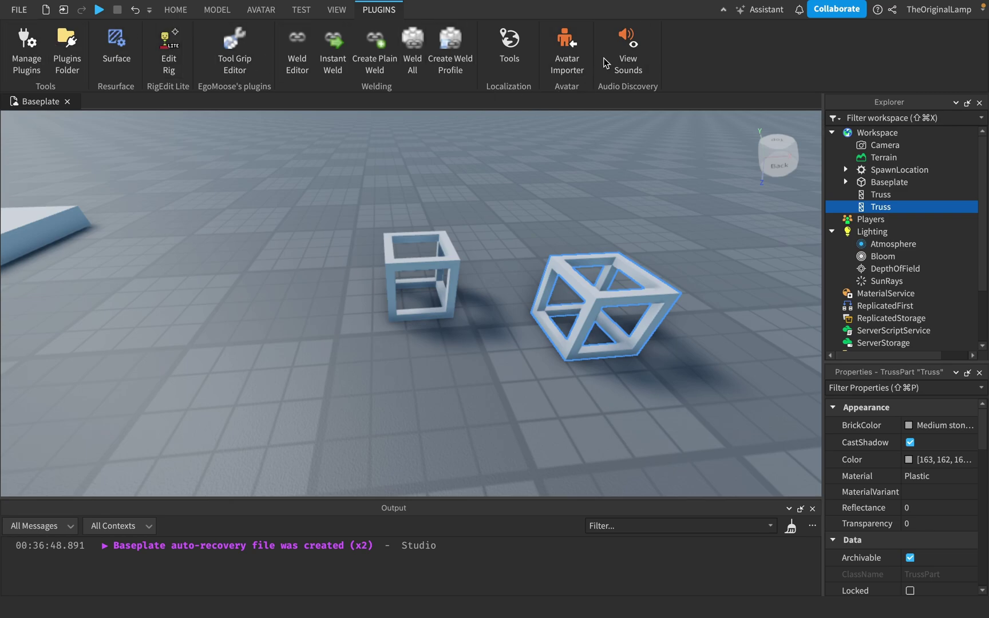
pyautogui.click(27, 51)
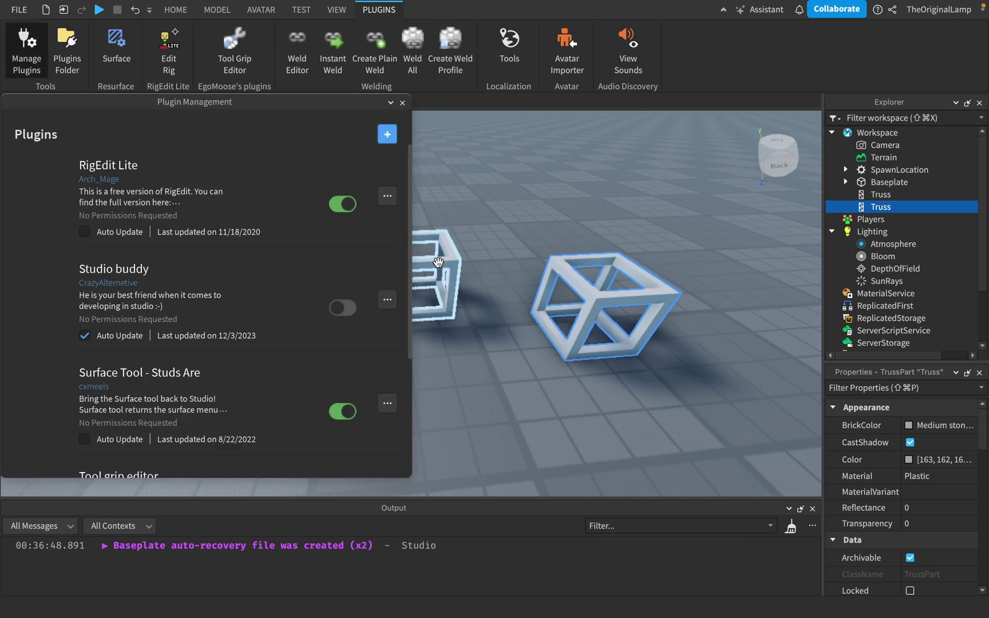
pyautogui.scroll(-5, 207, 249)
pyautogui.scroll(5, 113, 329)
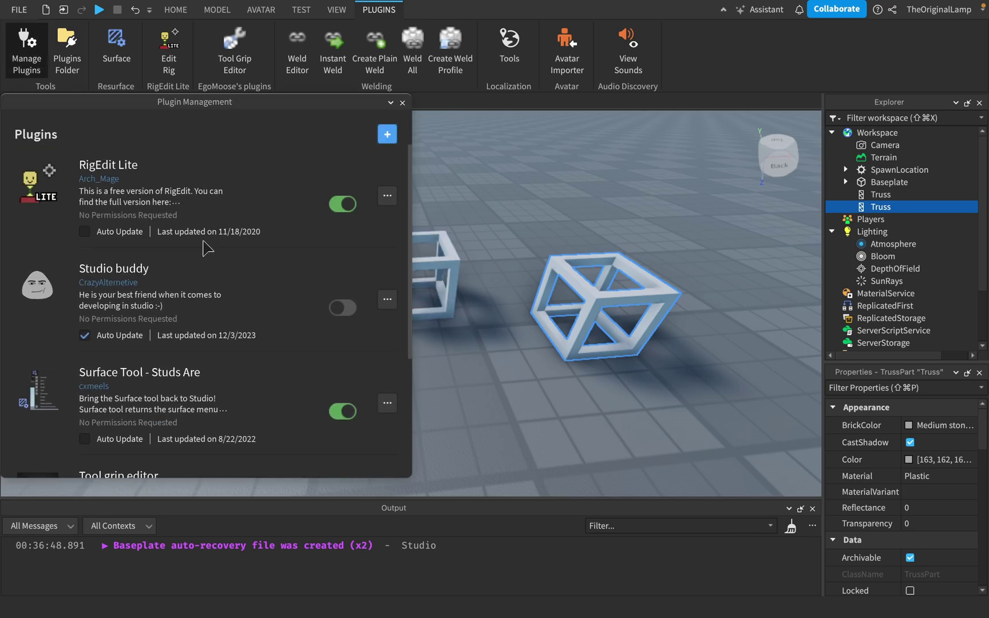
pyautogui.click(334, 310)
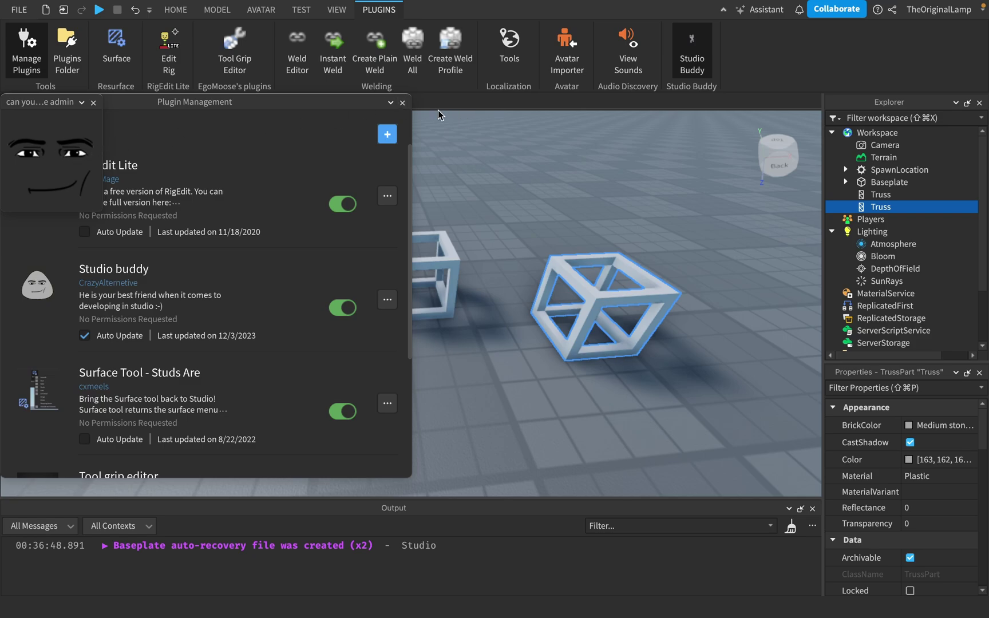
# - Close the plugin manager, then reposition and close the Studio Buddy window
pyautogui.click(402, 102)
pyautogui.moveTo(67, 106); pyautogui.dragTo(368, 175)
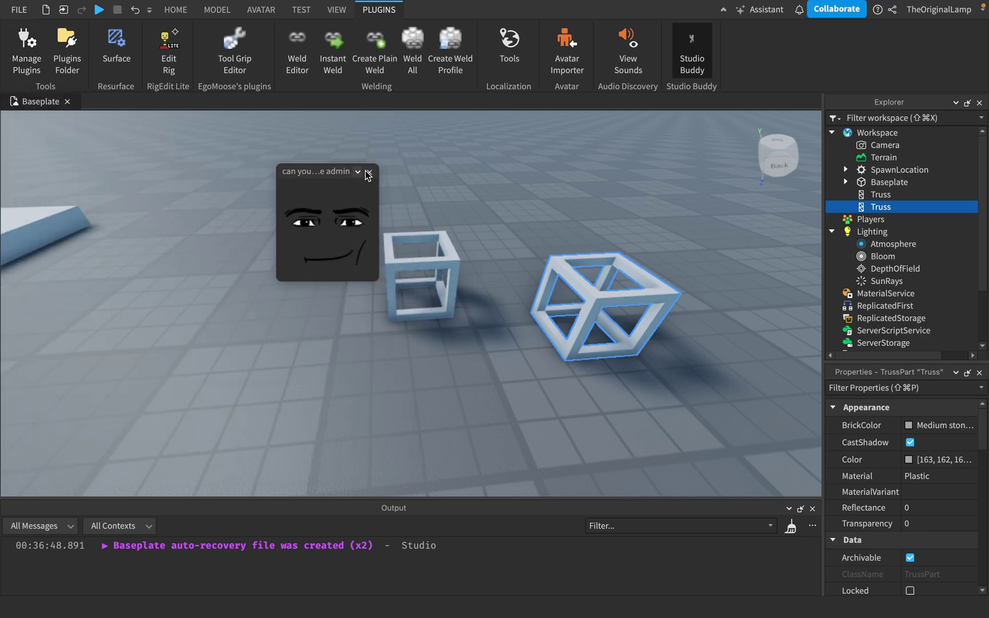
pyautogui.click(693, 51)
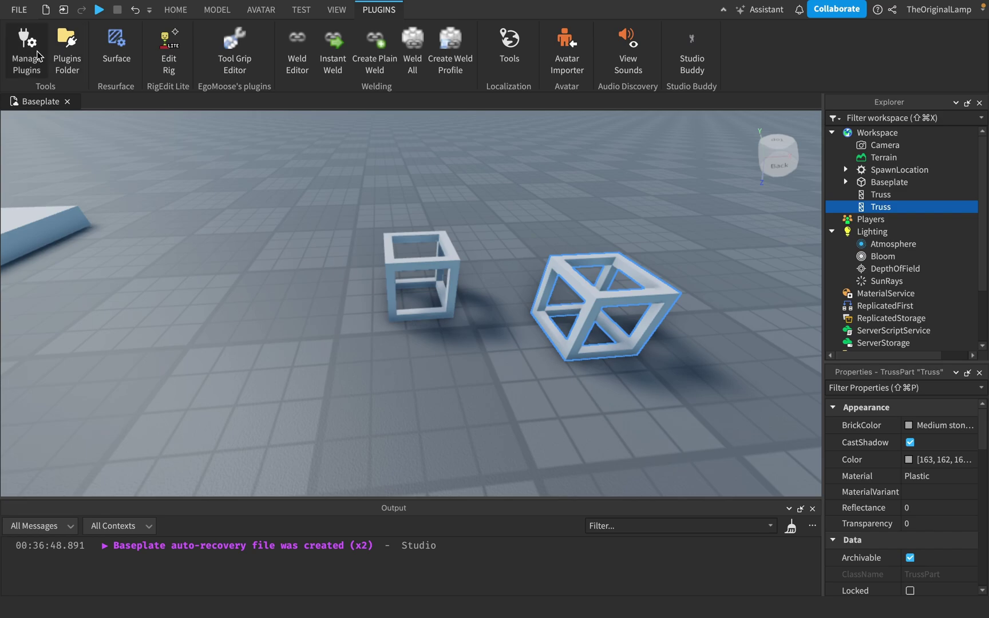
# - Disable the Studio buddy plugin and close the plugin manager
pyautogui.click(36, 51)
pyautogui.scroll(-5, 310, 301)
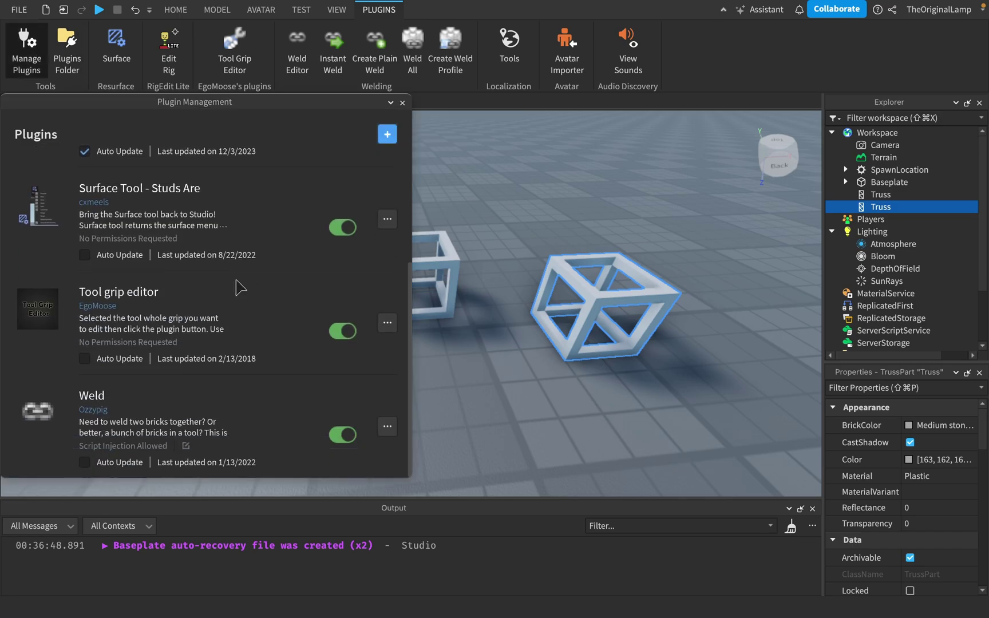
pyautogui.scroll(5, 244, 309)
pyautogui.scroll(-3, 269, 216)
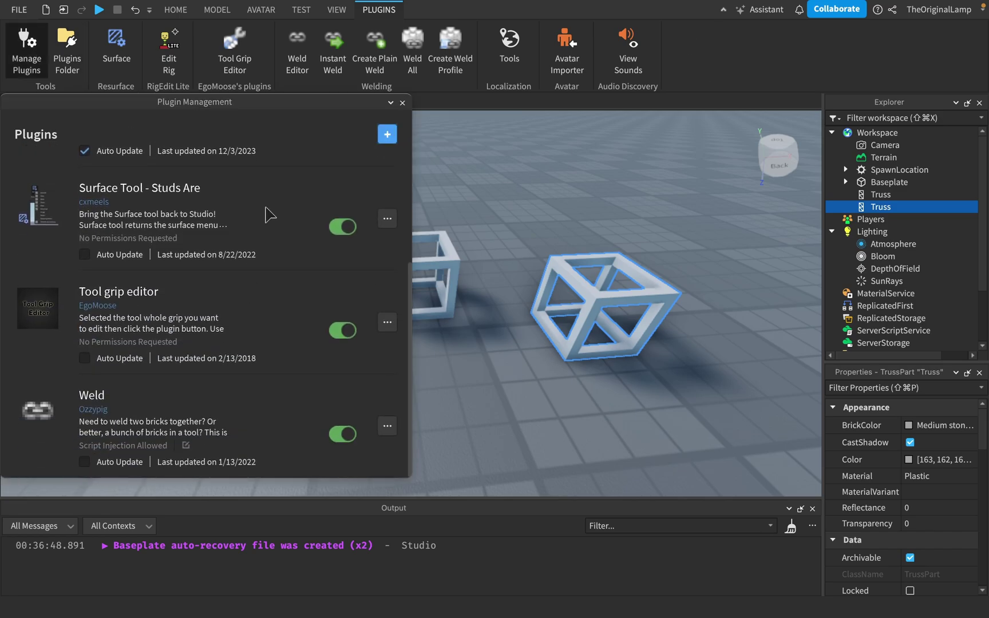
pyautogui.click(402, 103)
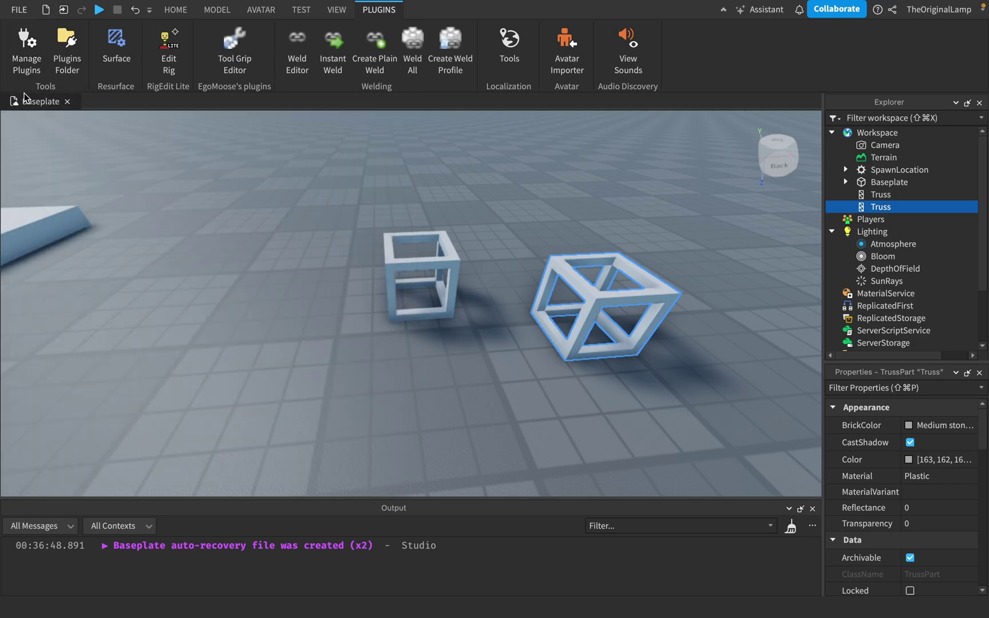
# - Delete the newly inserted second truss and select the original one
pyautogui.scroll(-5, 435, 291)
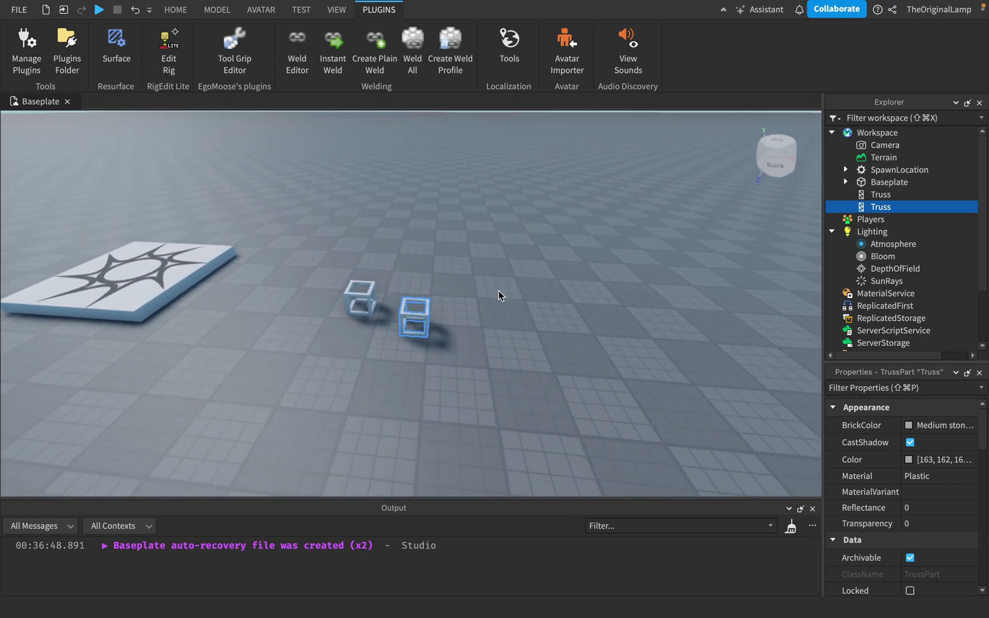
pyautogui.scroll(6, 498, 292)
pyautogui.scroll(-5, 499, 291)
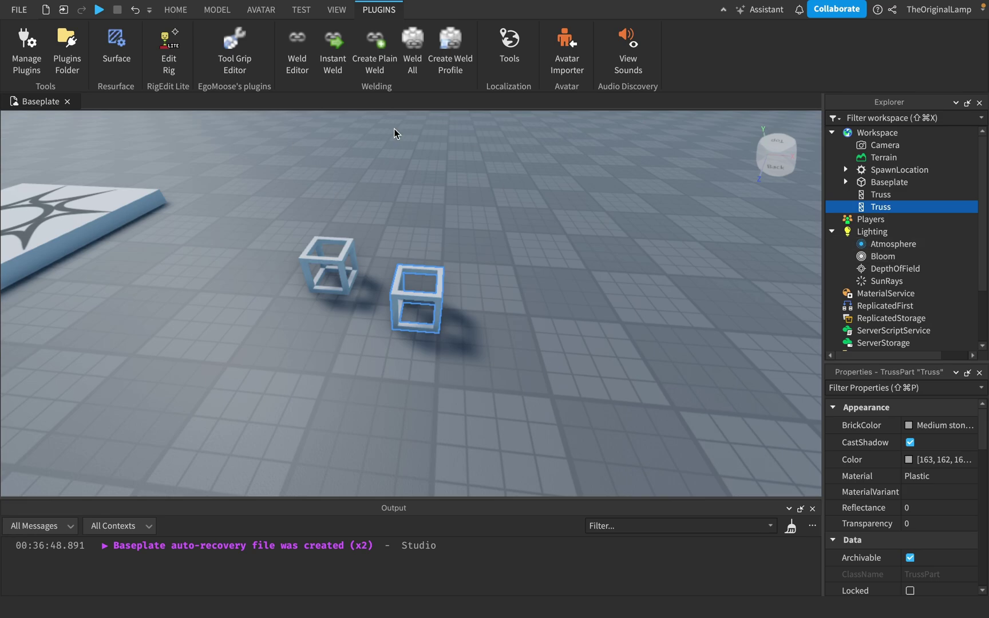
pyautogui.click(175, 10)
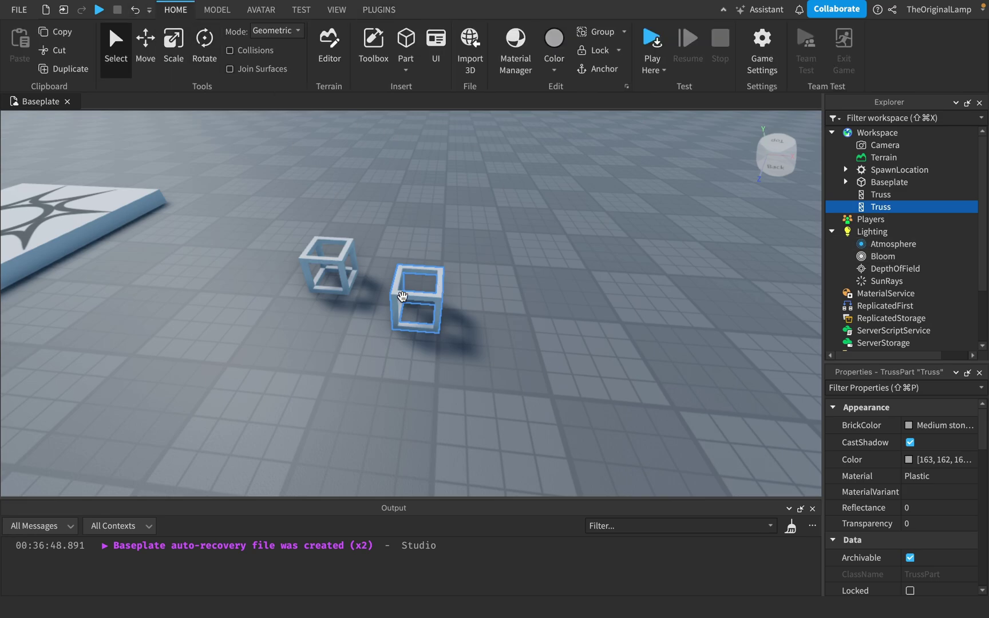
pyautogui.press('Delete')
pyautogui.click(339, 273)
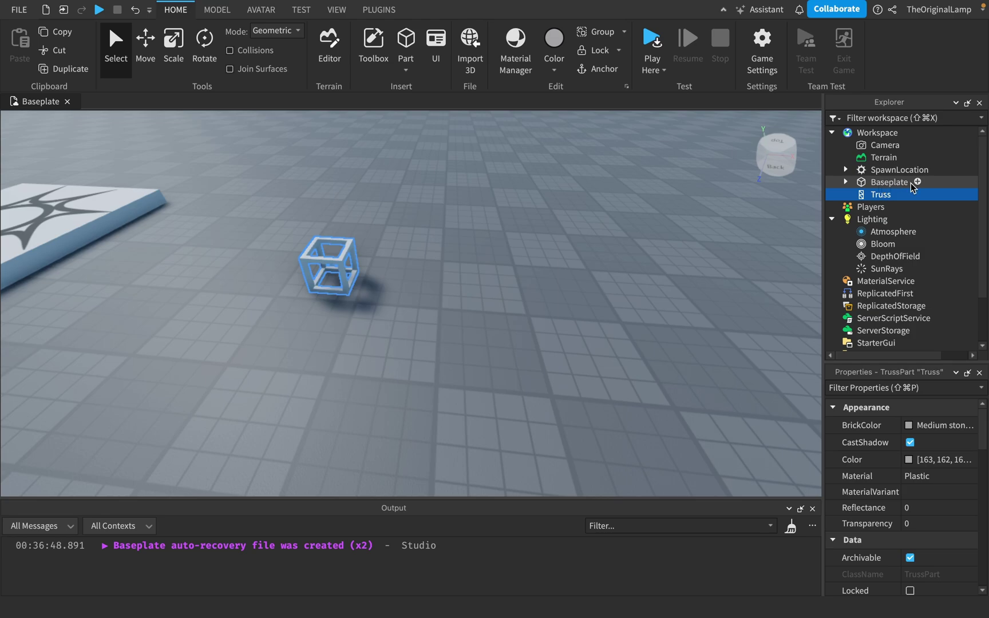
pyautogui.click(907, 133)
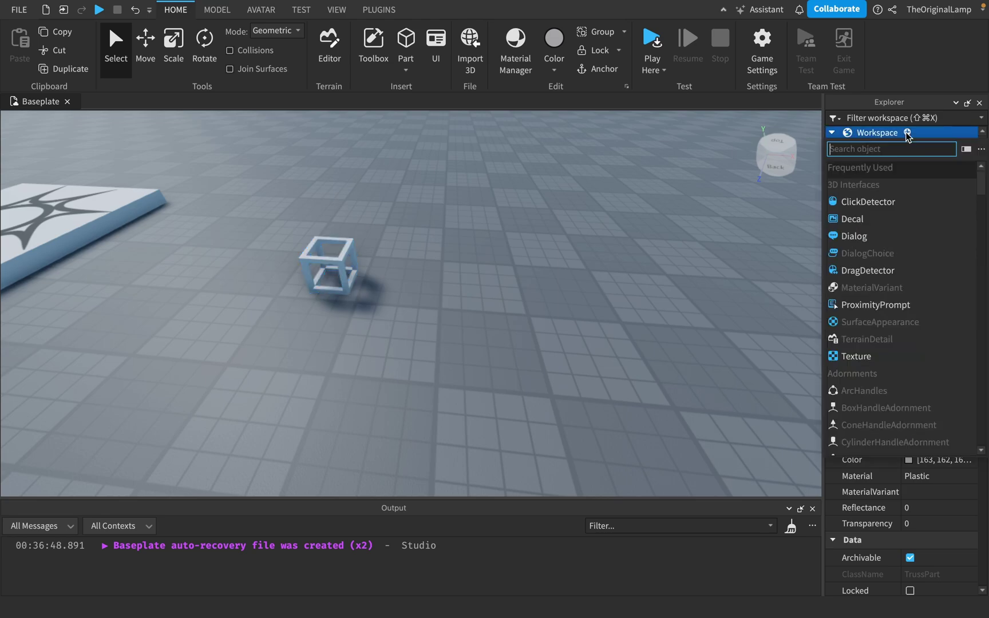
pyautogui.click(885, 133)
pyautogui.click(406, 71)
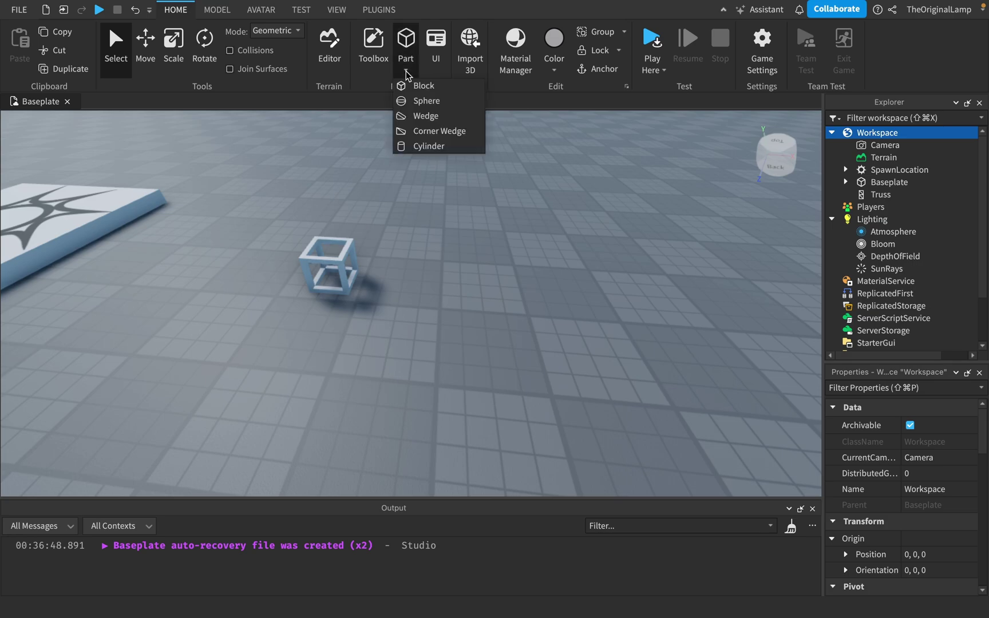
pyautogui.click(580, 254)
pyautogui.press('d')
pyautogui.click(886, 182)
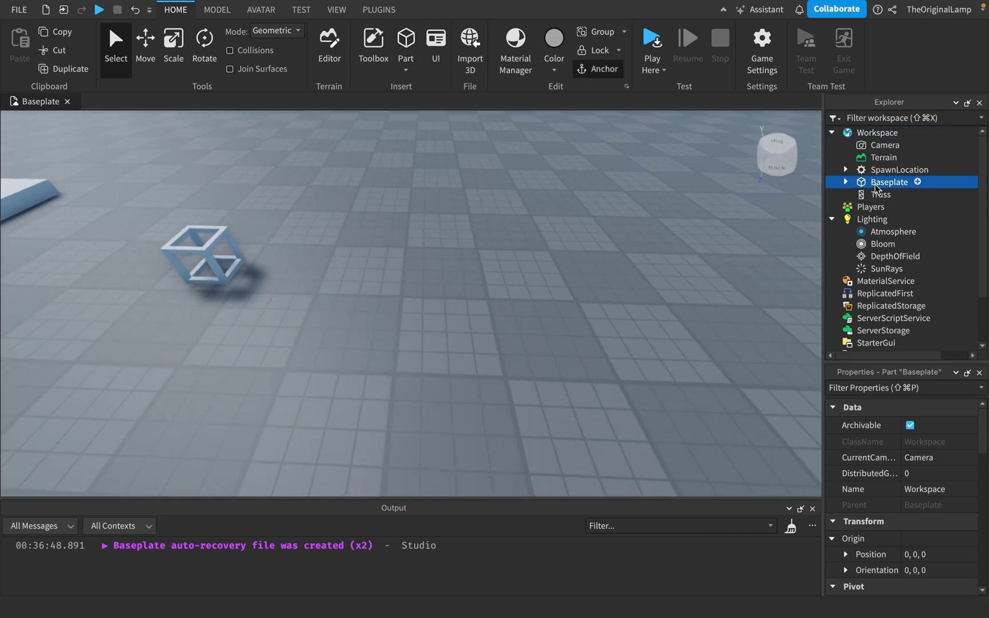
pyautogui.click(881, 194)
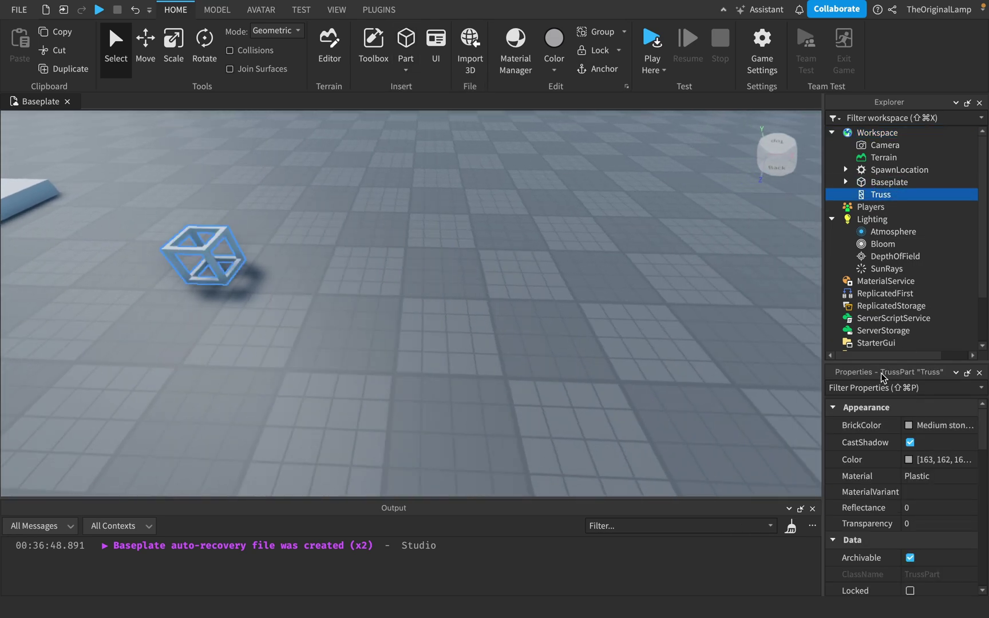
pyautogui.moveTo(881, 374)
pyautogui.mouseDown()
pyautogui.moveTo(911, 373)
pyautogui.moveTo(885, 373)
pyautogui.mouseUp()
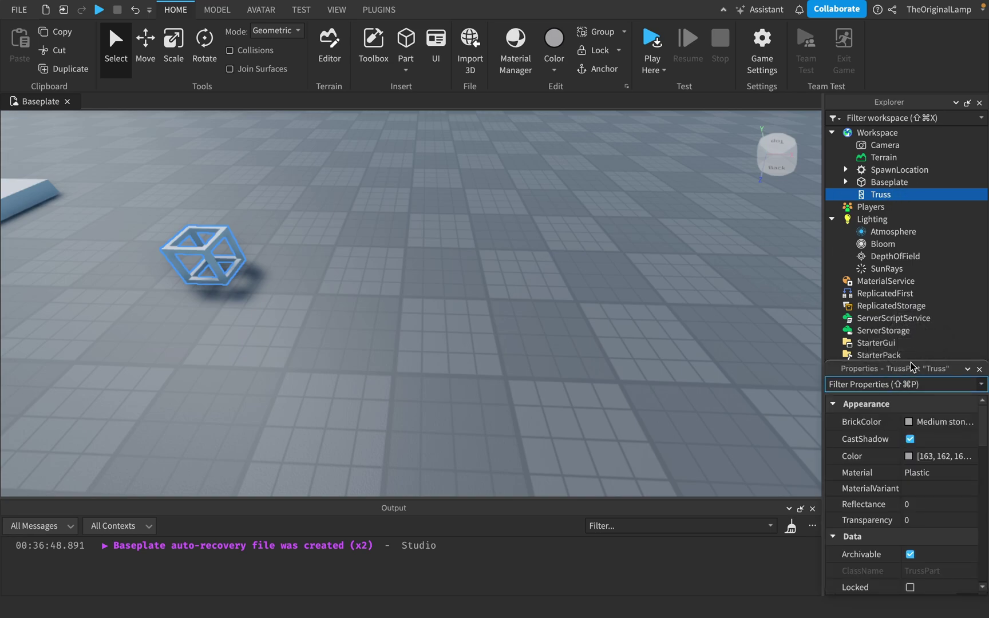
# - Collapse the Lighting group and add a new Script inside ServerScriptService
pyautogui.click(891, 170)
pyautogui.click(832, 219)
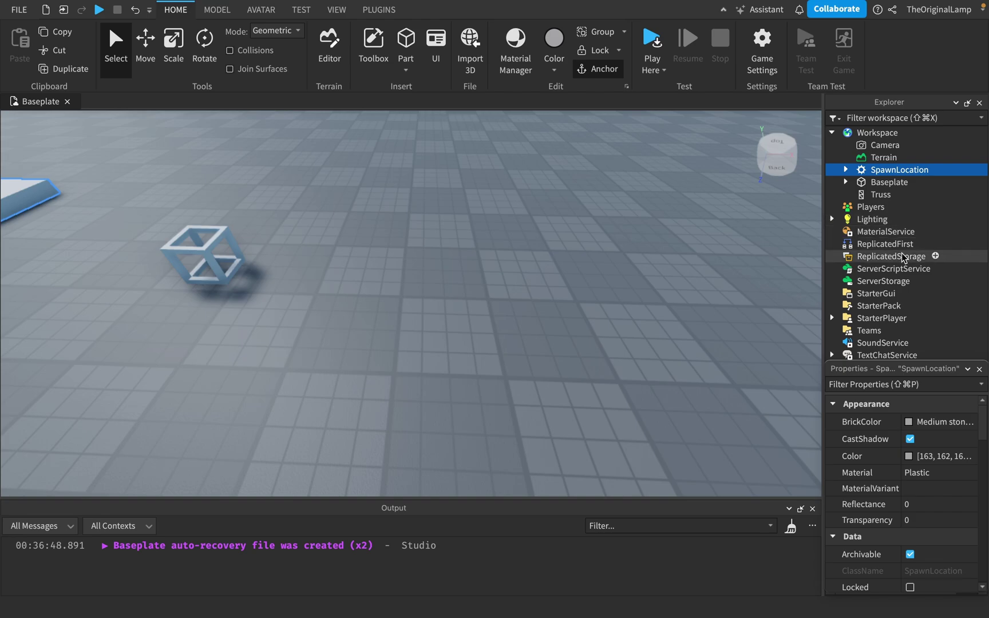
pyautogui.click(941, 269)
pyautogui.click(861, 323)
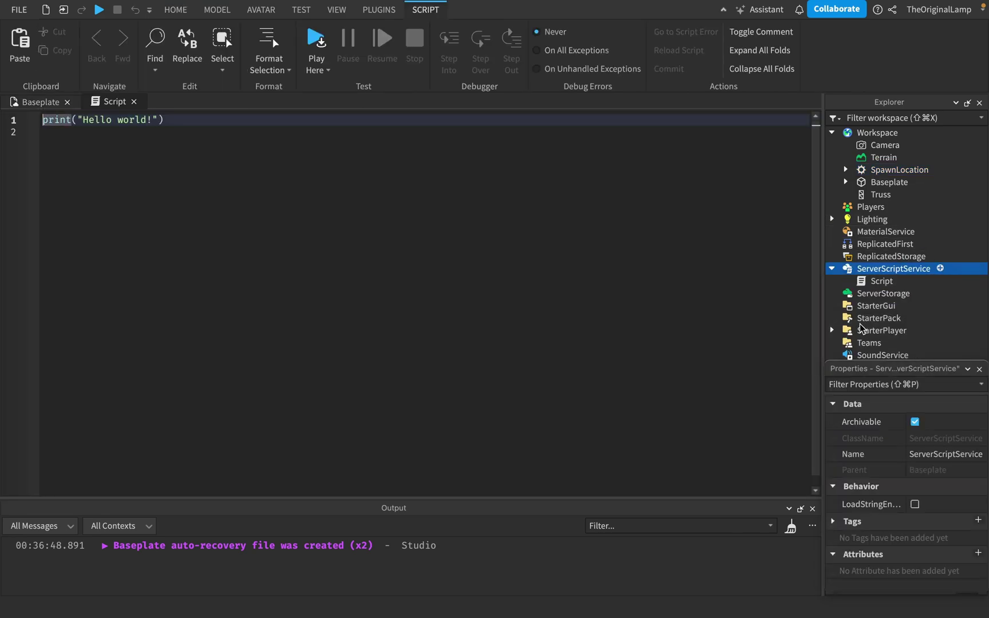
# - Try an Instance.new("Trus") call in the script, then erase it and return to the 3D view
pyautogui.write('Instance.new("')
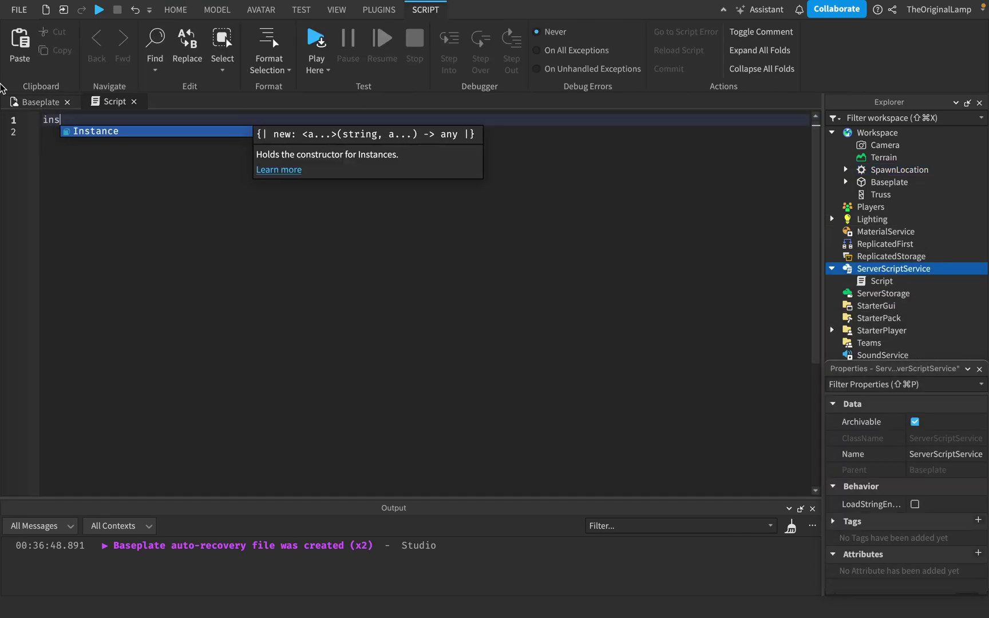
pyautogui.write('Trus')
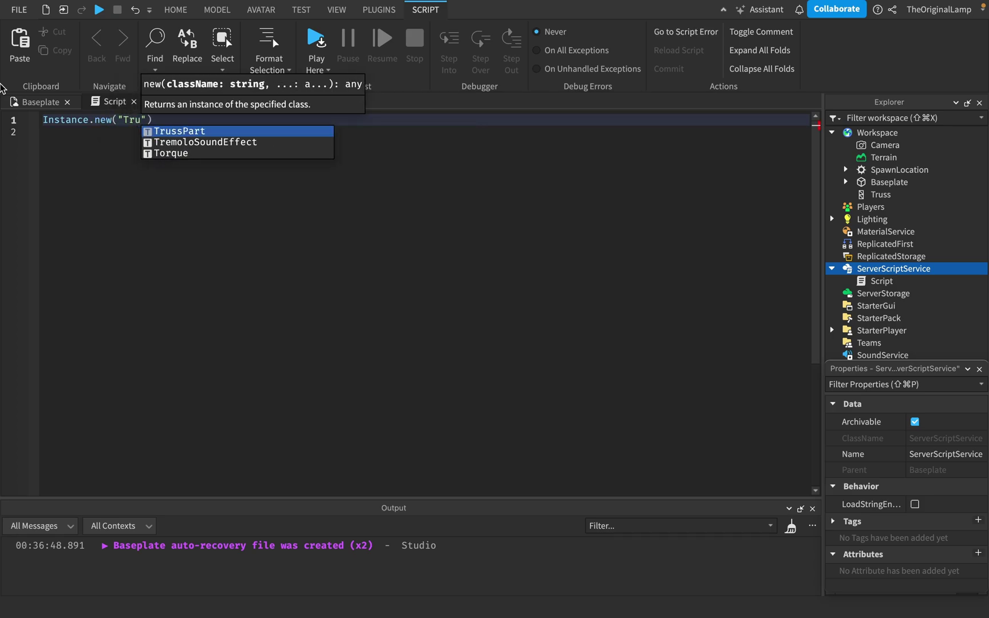
pyautogui.click(130, 123)
pyautogui.moveTo(161, 122); pyautogui.dragTo(2, 132)
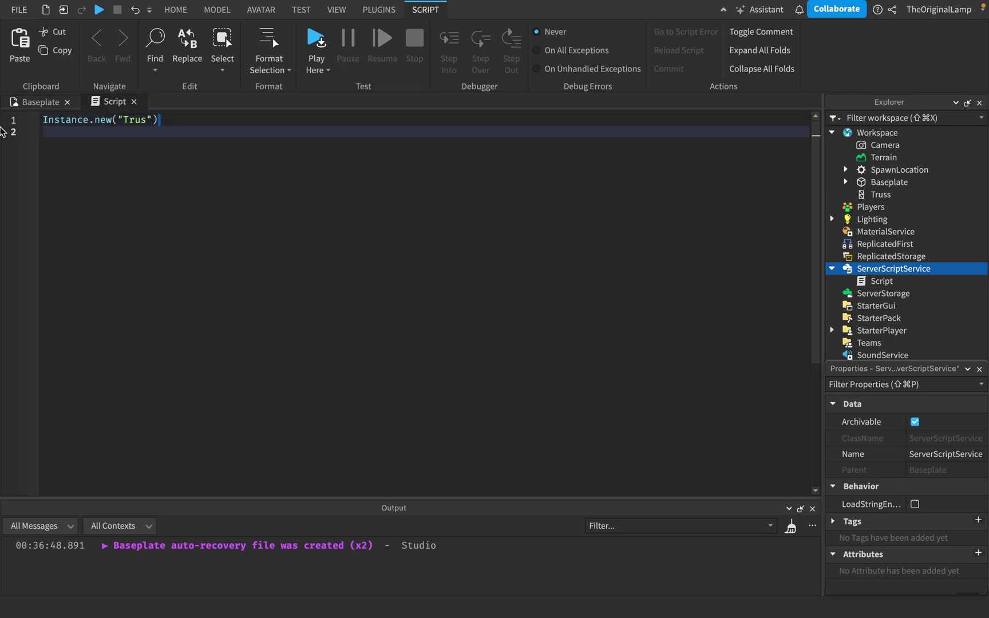
pyautogui.press('BackSpace')
pyautogui.click(41, 103)
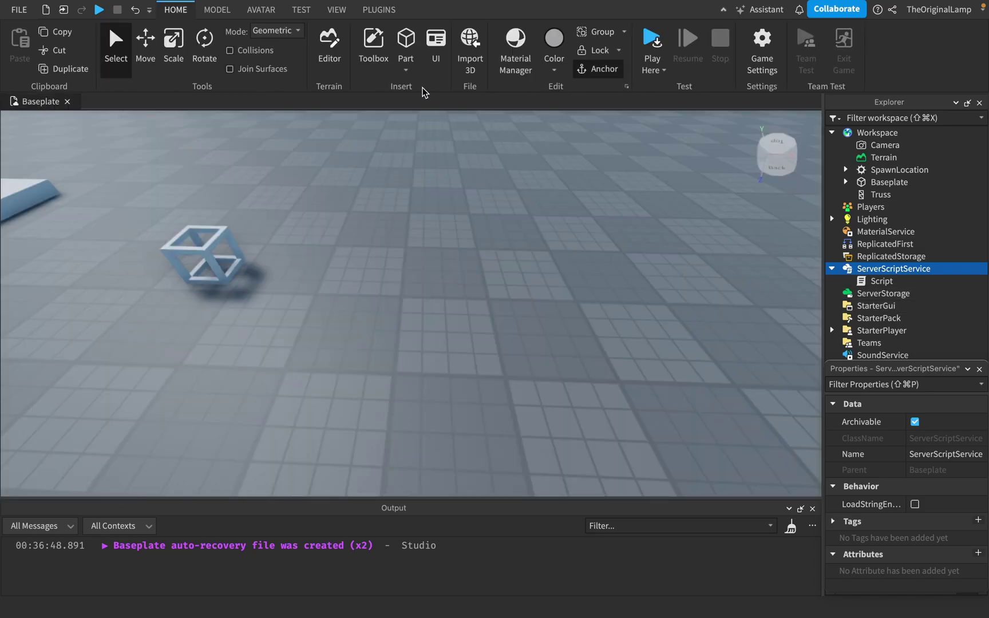
# - Scale the truss along its red axis into a long horizontal beam
pyautogui.click(406, 70)
pyautogui.click(407, 63)
pyautogui.click(200, 245)
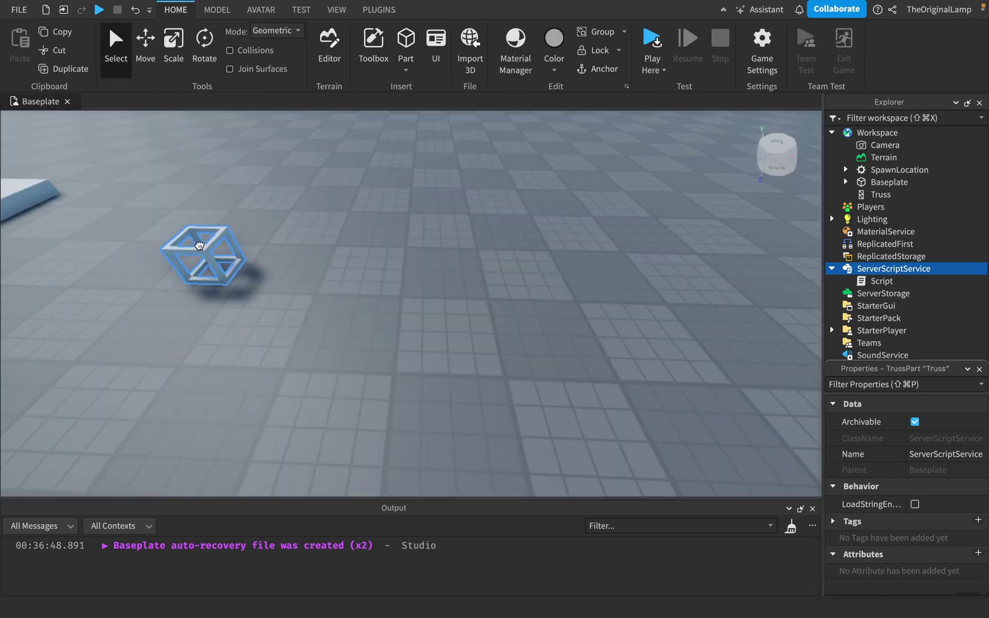
pyautogui.scroll(-2, 376, 276)
pyautogui.press('super+2')
pyautogui.press('super+3')
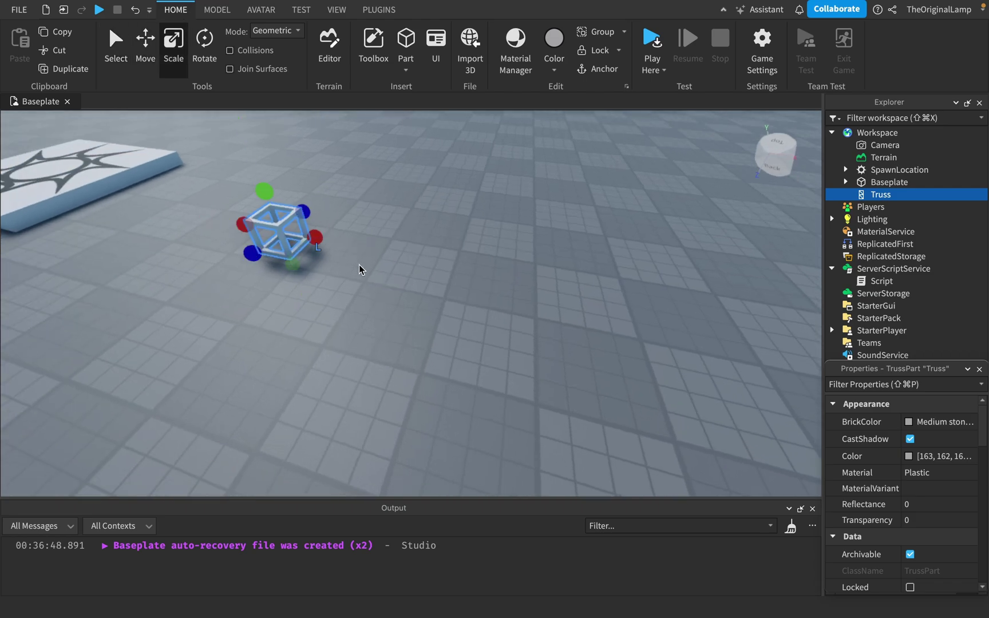
pyautogui.moveTo(316, 236); pyautogui.dragTo(698, 327)
pyautogui.click(585, 417)
pyautogui.moveTo(585, 417); pyautogui.dragTo(580, 413, button='right')
pyautogui.scroll(3, 585, 417)
pyautogui.scroll(-5, 583, 414)
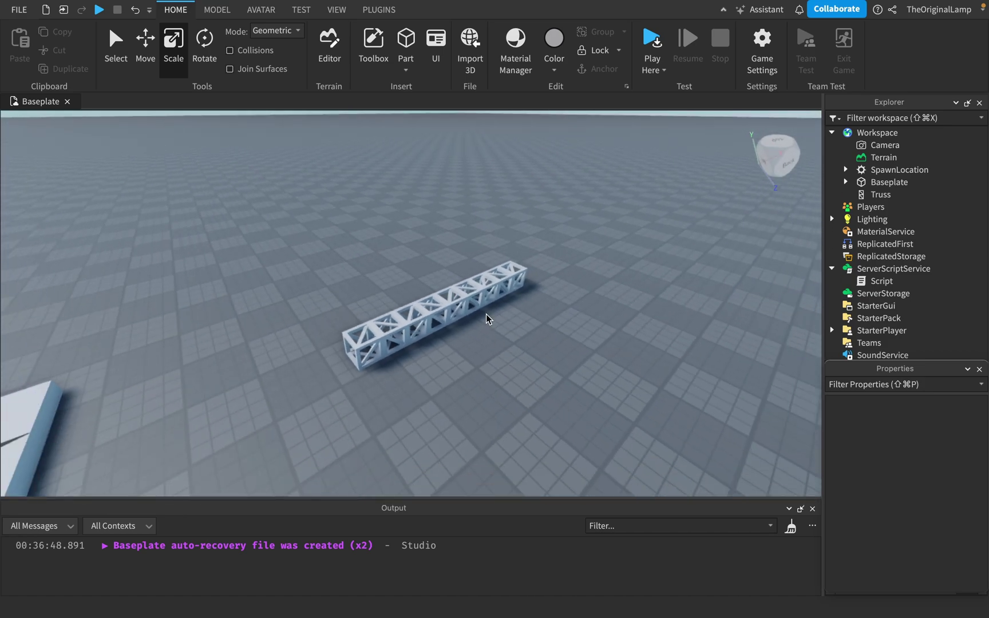
# - Rotate the long truss about its blue axis so that it stands upright on the baseplate, then return to the Select tool
pyautogui.click(486, 315)
pyautogui.press('super+4')
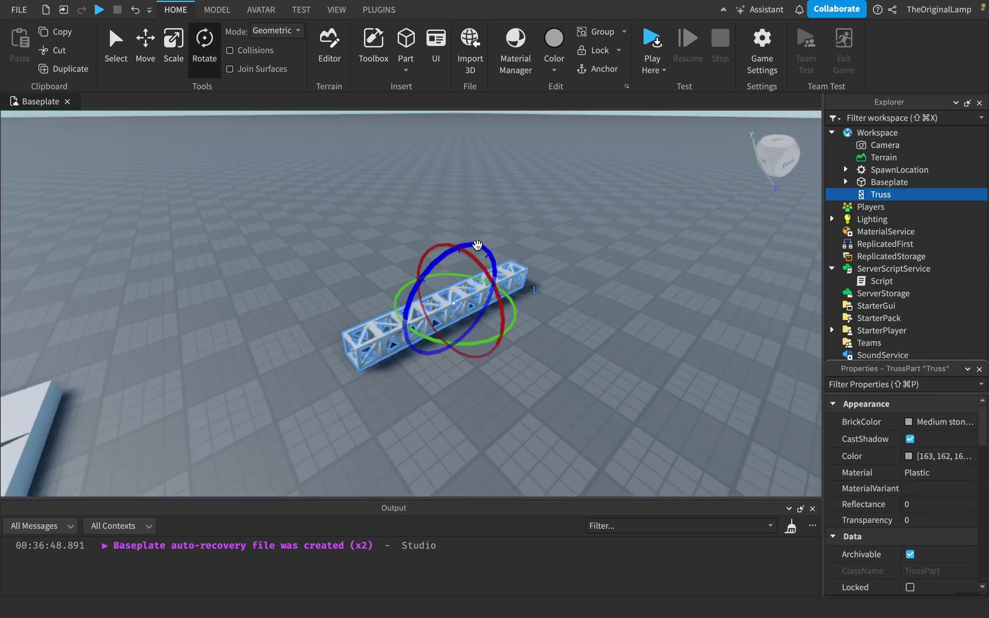
pyautogui.moveTo(477, 245); pyautogui.dragTo(400, 333)
pyautogui.press('super+2')
pyautogui.press('super+1')
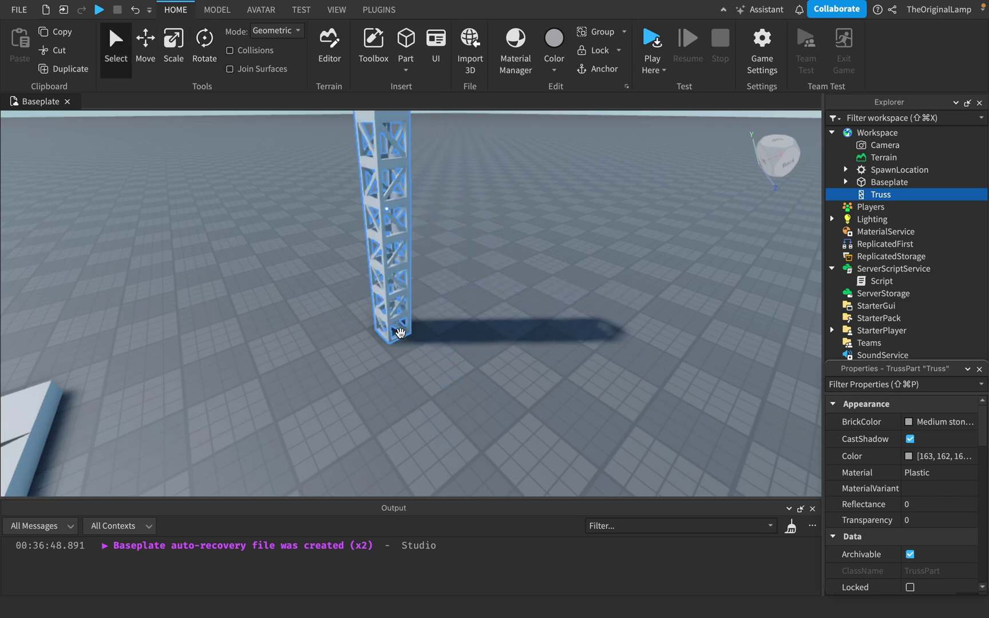
# - Playtest from the current view, climb the upright truss with the character, walk along it once it tips over, and stop the test
pyautogui.click(653, 41)
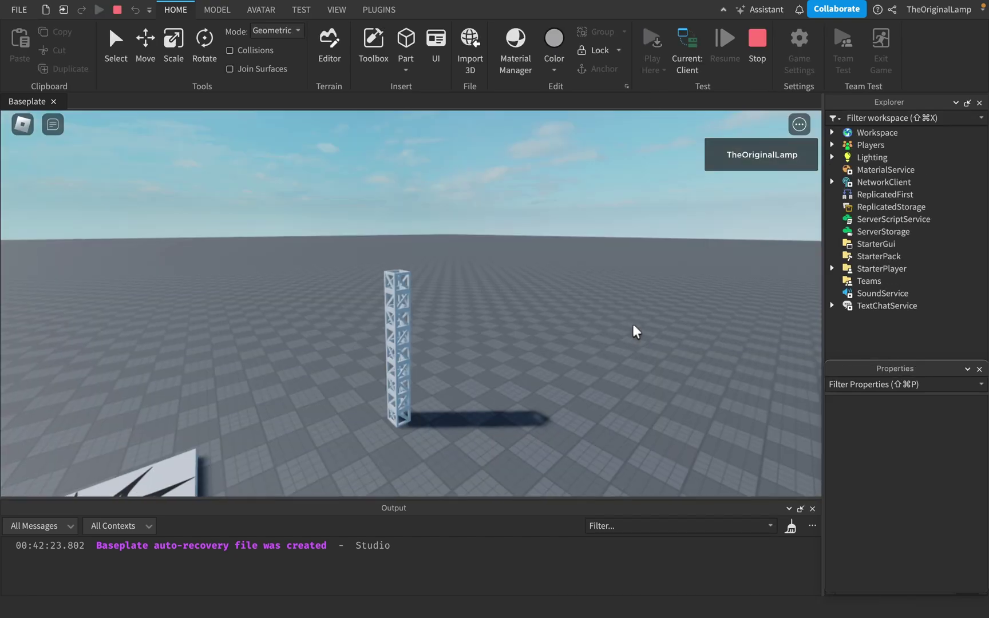
pyautogui.press('w')
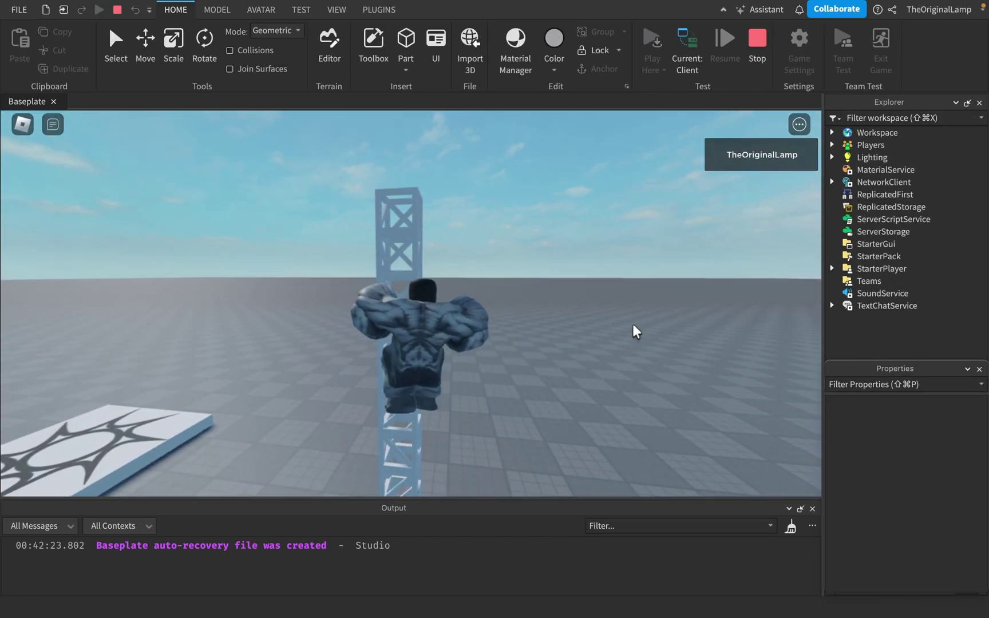
pyautogui.moveTo(633, 324); pyautogui.dragTo(634, 324, button='right')
pyautogui.press('w')
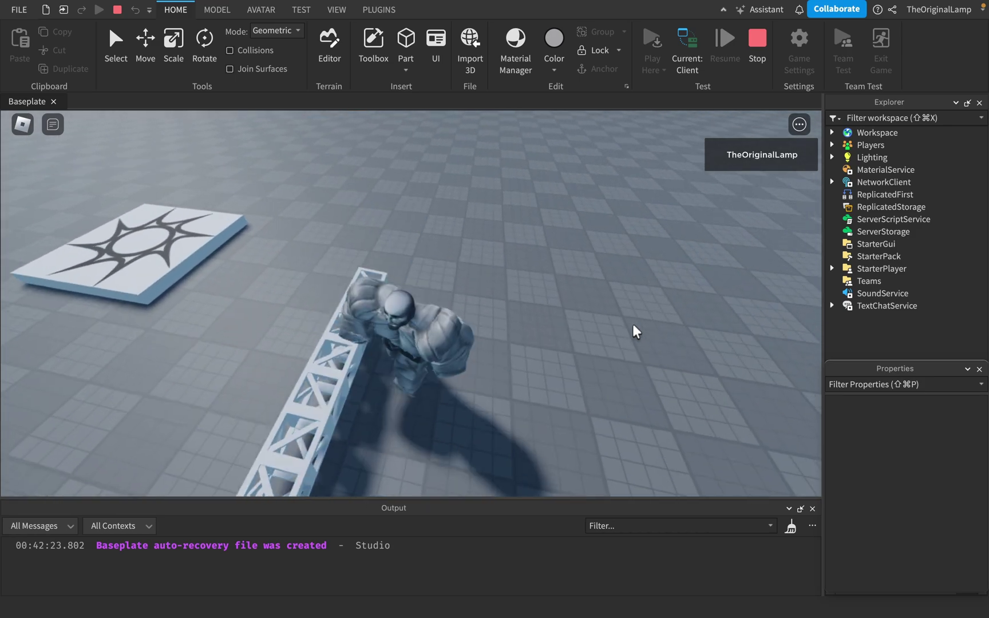
pyautogui.moveTo(633, 324); pyautogui.dragTo(633, 324, button='right')
pyautogui.press('w')
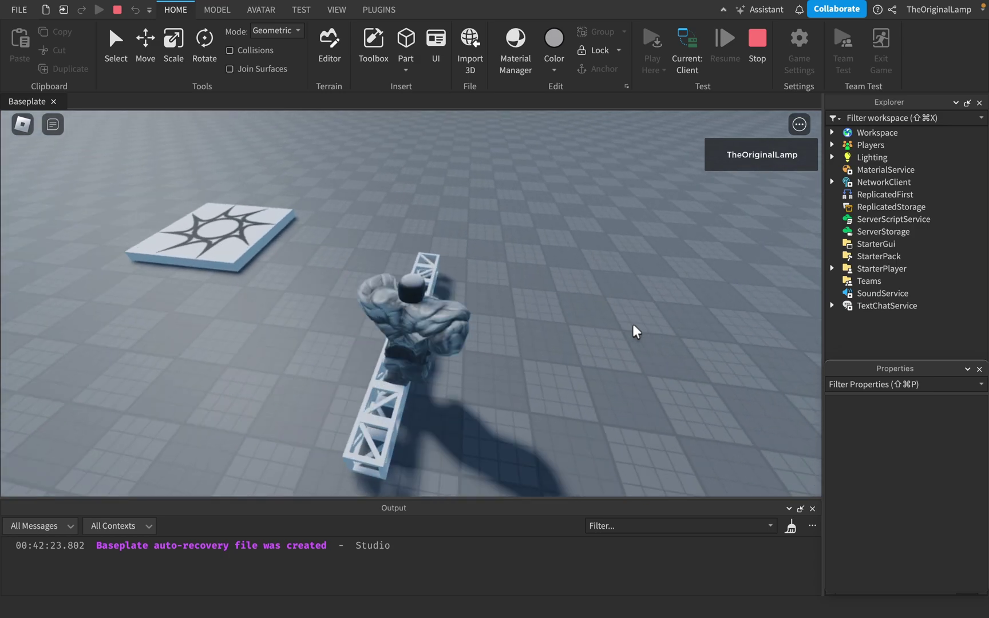
pyautogui.press('w')
pyautogui.press('a')
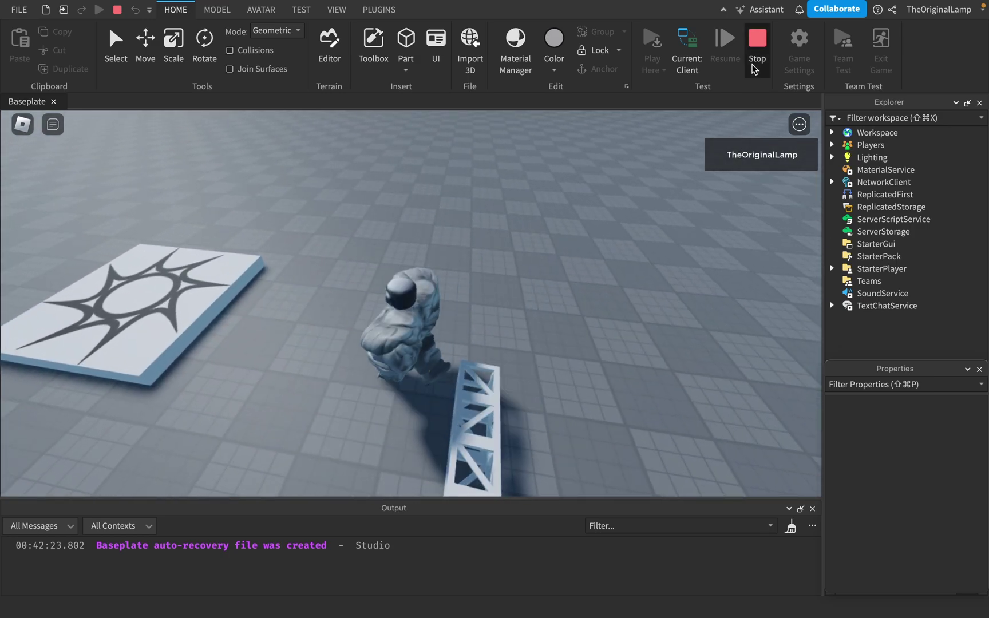
pyautogui.click(757, 57)
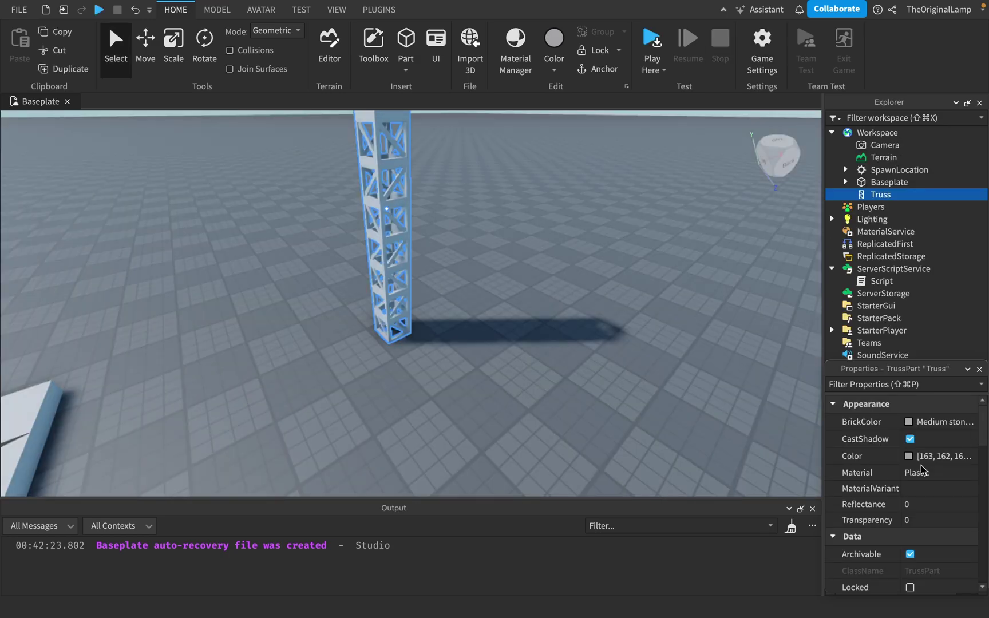
# - Anchor the truss and toggle its CanCollide property off and back on
pyautogui.scroll(-10, 922, 471)
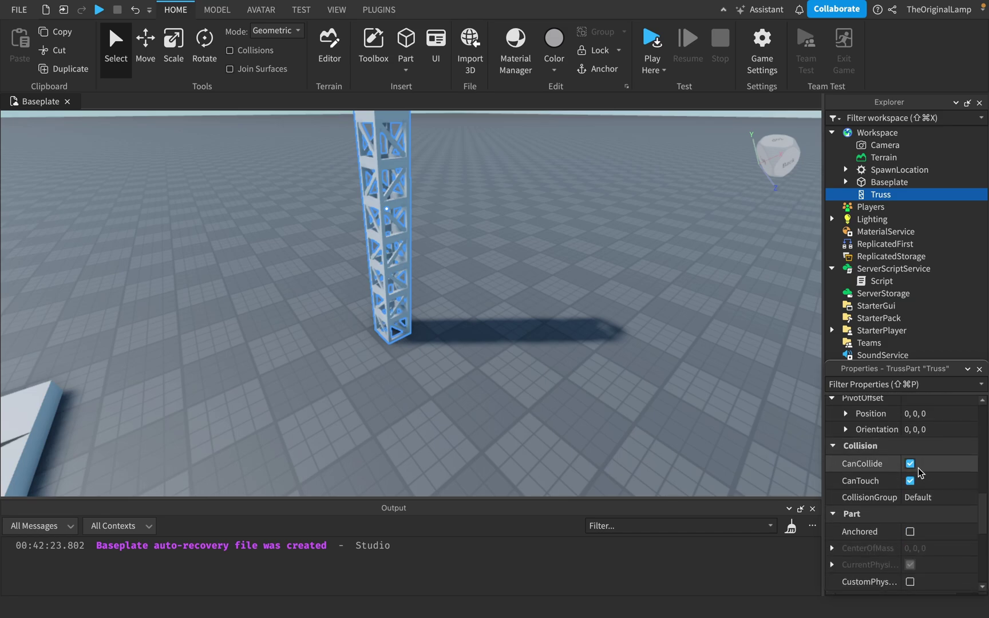
pyautogui.click(911, 531)
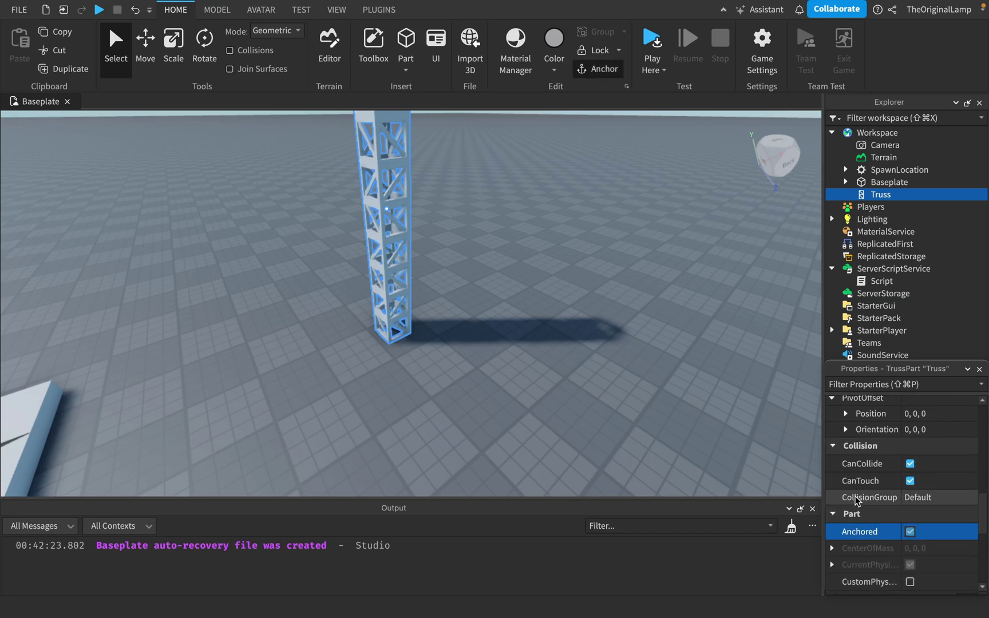
pyautogui.click(911, 465)
pyautogui.click(911, 465)
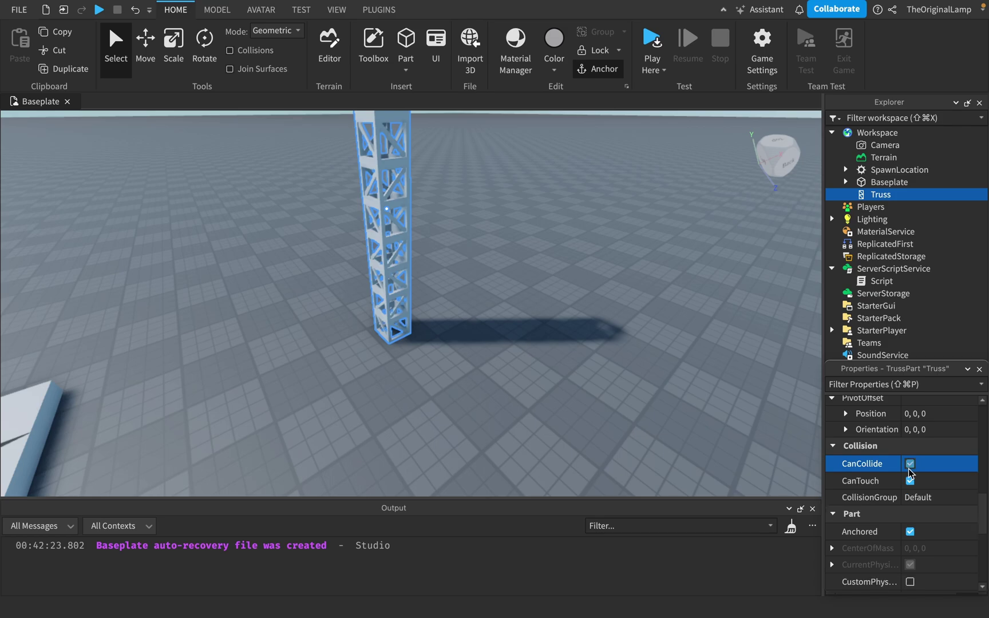
# - Add a Script inside the Truss and replace its default code with "script.Parent."
pyautogui.click(899, 194)
pyautogui.write('sc')
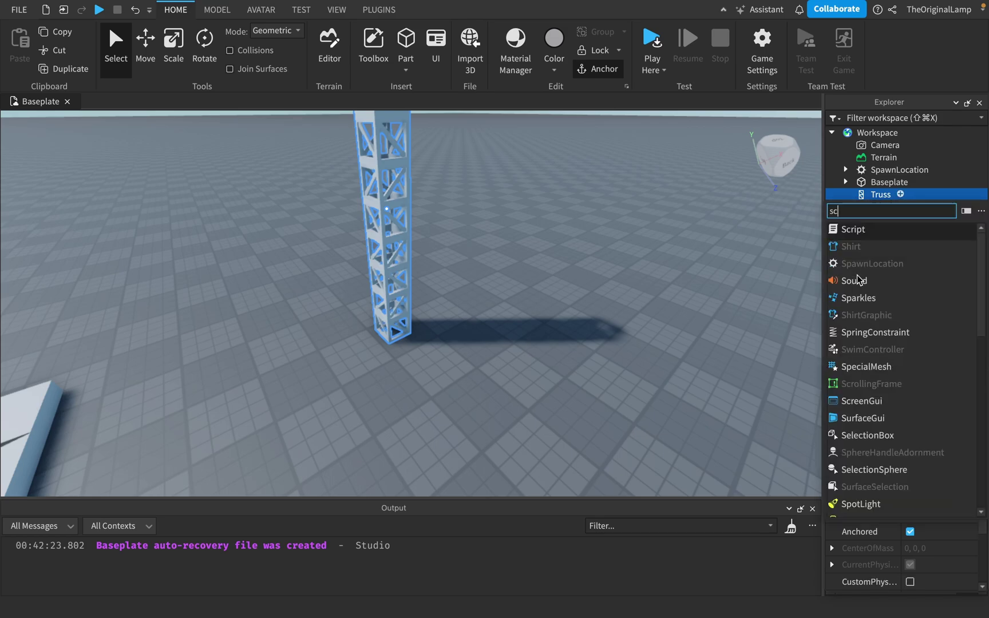
pyautogui.click(853, 230)
pyautogui.hotkey('ctrl', 'a')
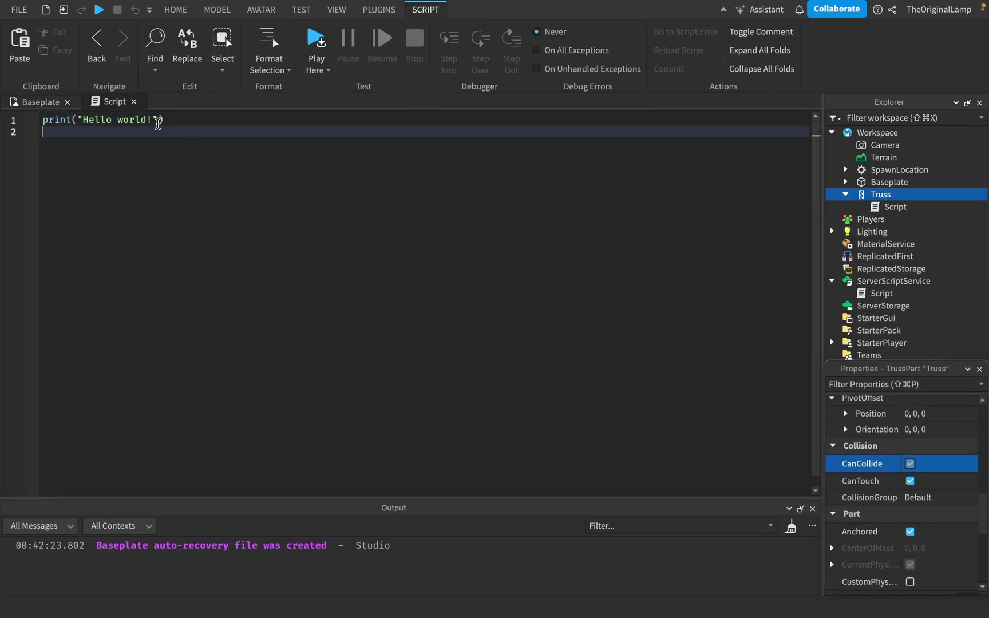
pyautogui.write('w')
pyautogui.press('BackSpace')
pyautogui.write('script.Parent.')
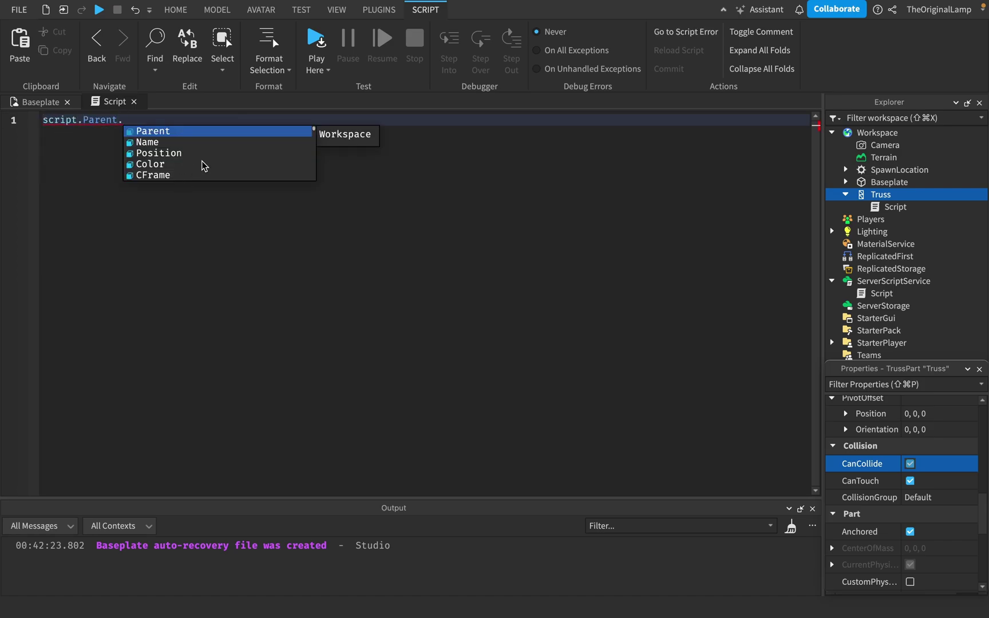
# - Look through the suggested properties and events for script.Parent to find ones related to touching the truss
pyautogui.scroll(-3, 201, 165)
pyautogui.scroll(1, 200, 163)
pyautogui.scroll(-2, 197, 160)
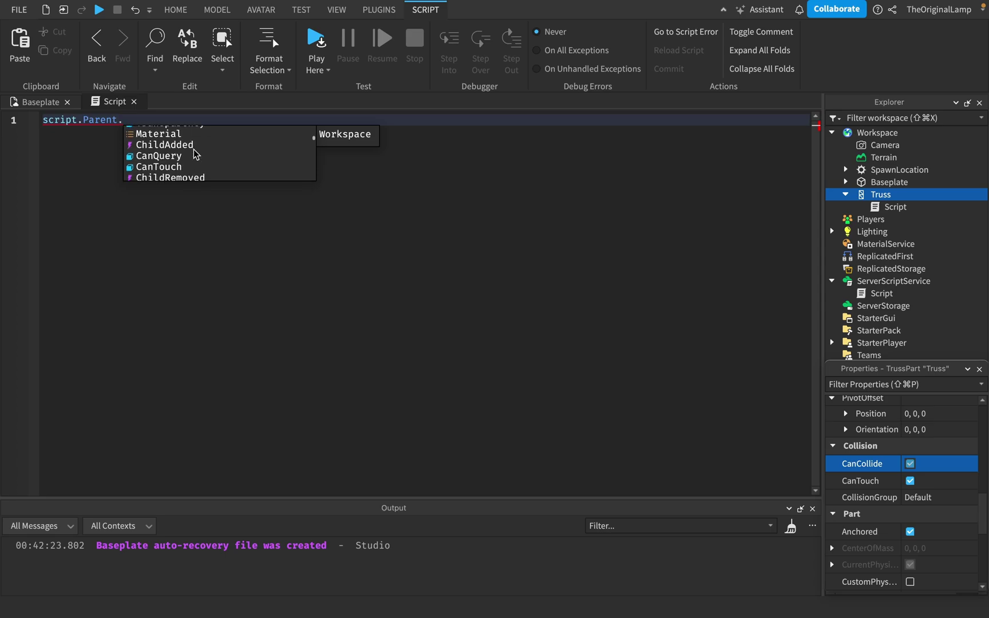
pyautogui.scroll(-5, 196, 154)
pyautogui.scroll(2, 195, 153)
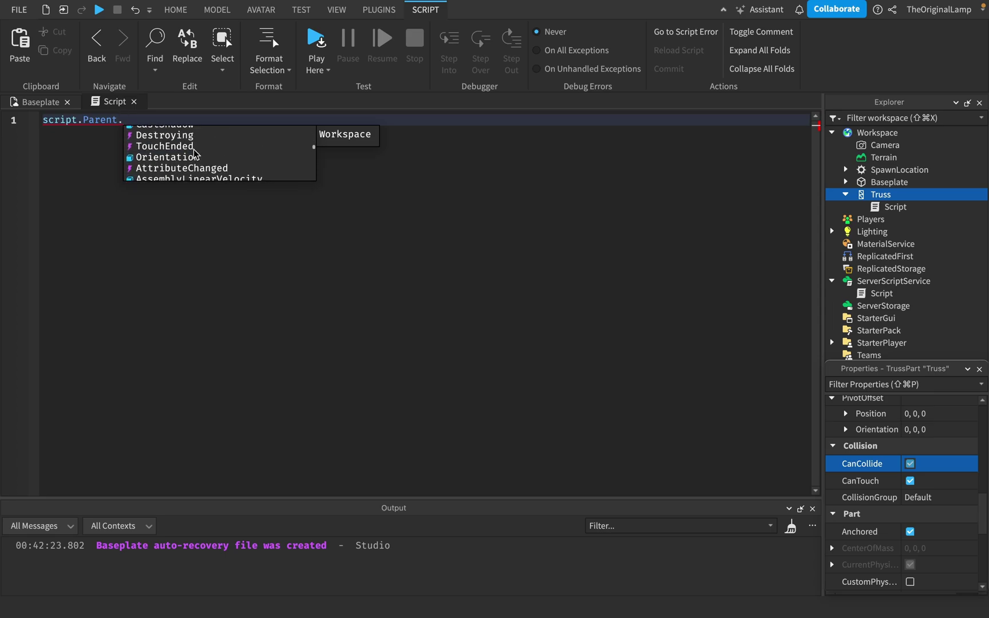
pyautogui.scroll(-8, 195, 153)
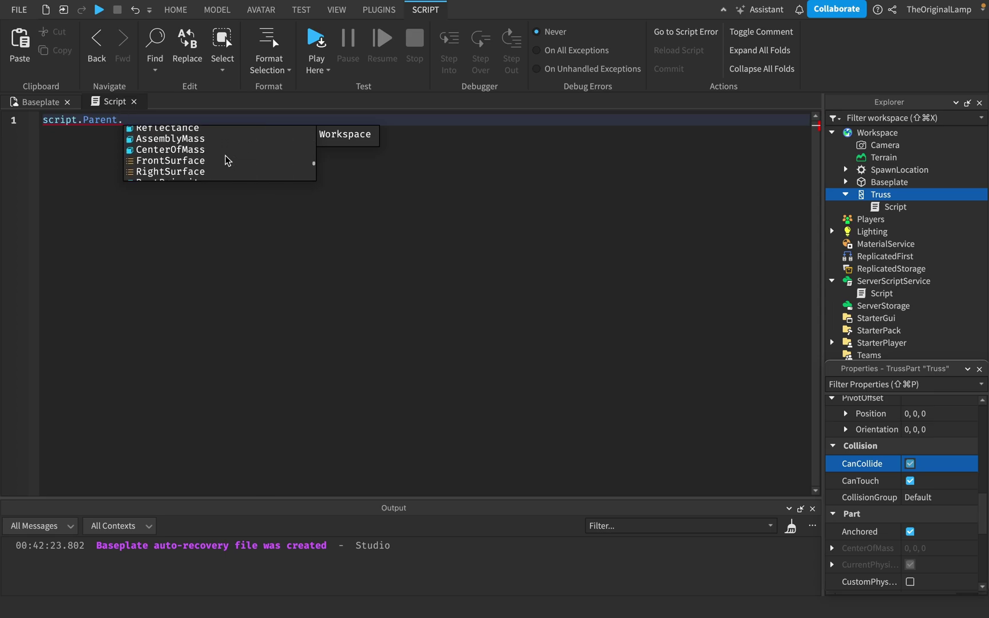
pyautogui.scroll(-1, 226, 160)
pyautogui.scroll(7, 226, 159)
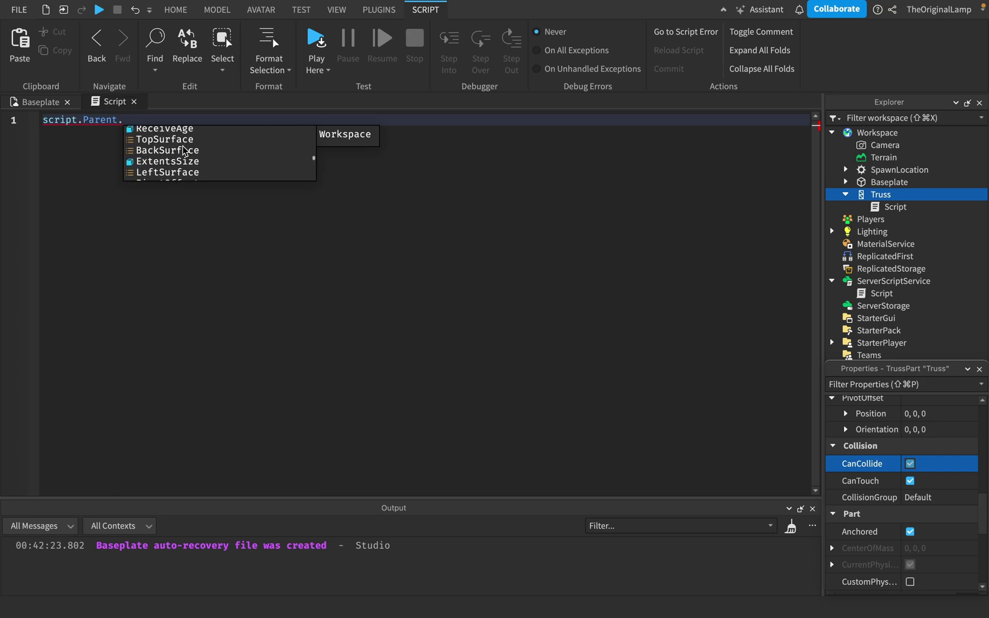
pyautogui.scroll(-4, 184, 150)
pyautogui.scroll(2, 183, 150)
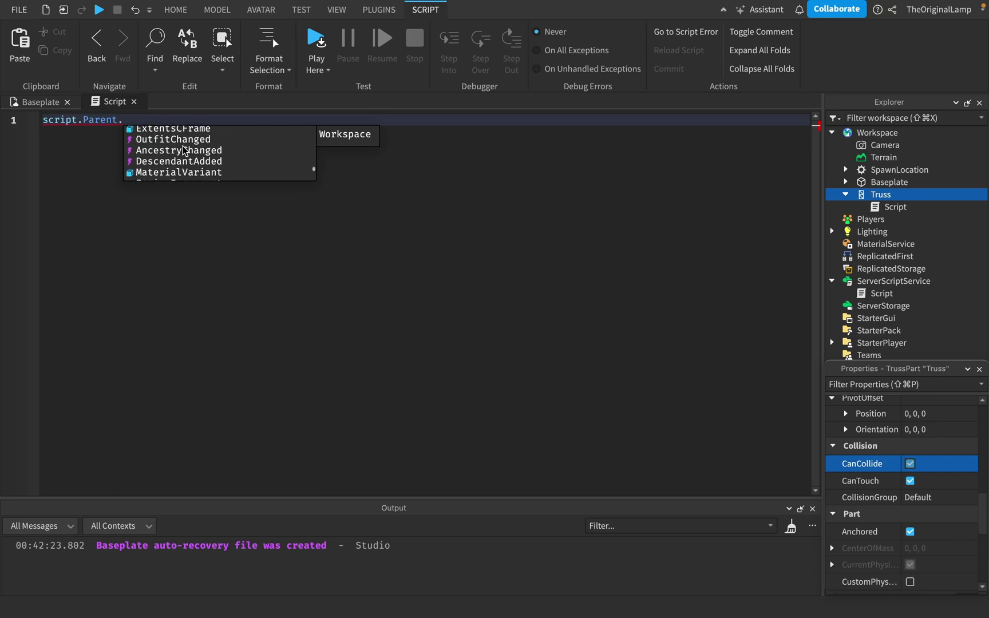
pyautogui.scroll(-8, 217, 144)
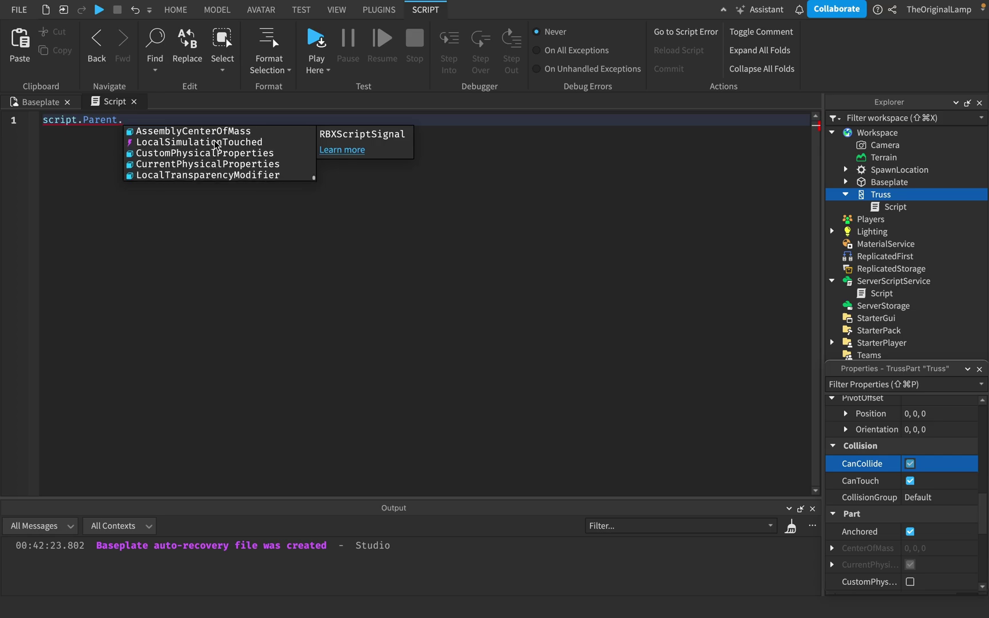
# - Examine the LocalSimulationTouched code example and paste it over the script's existing line
pyautogui.click(222, 147)
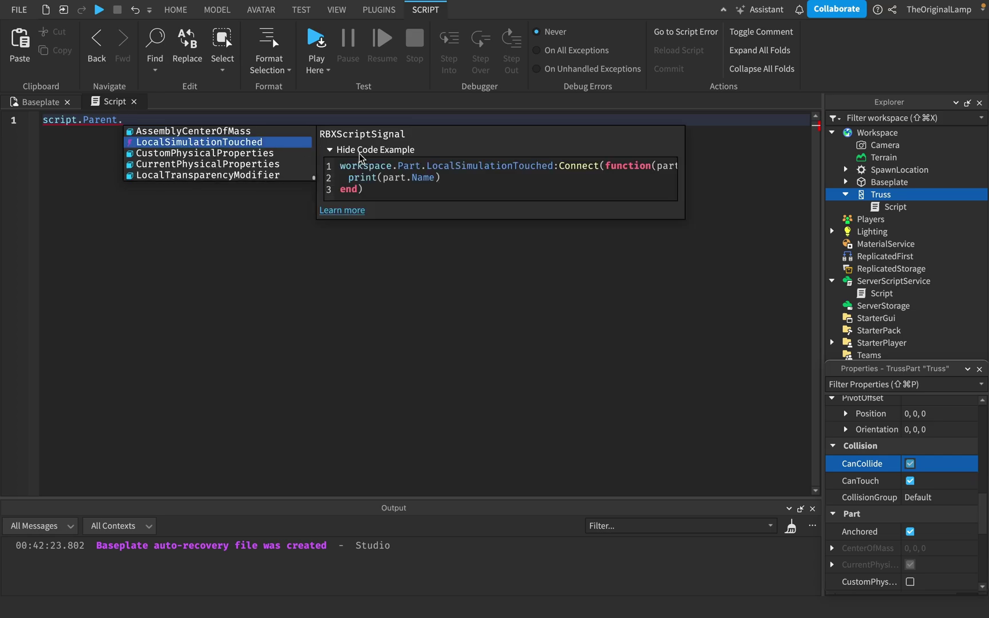
pyautogui.hscroll(2, 365, 174)
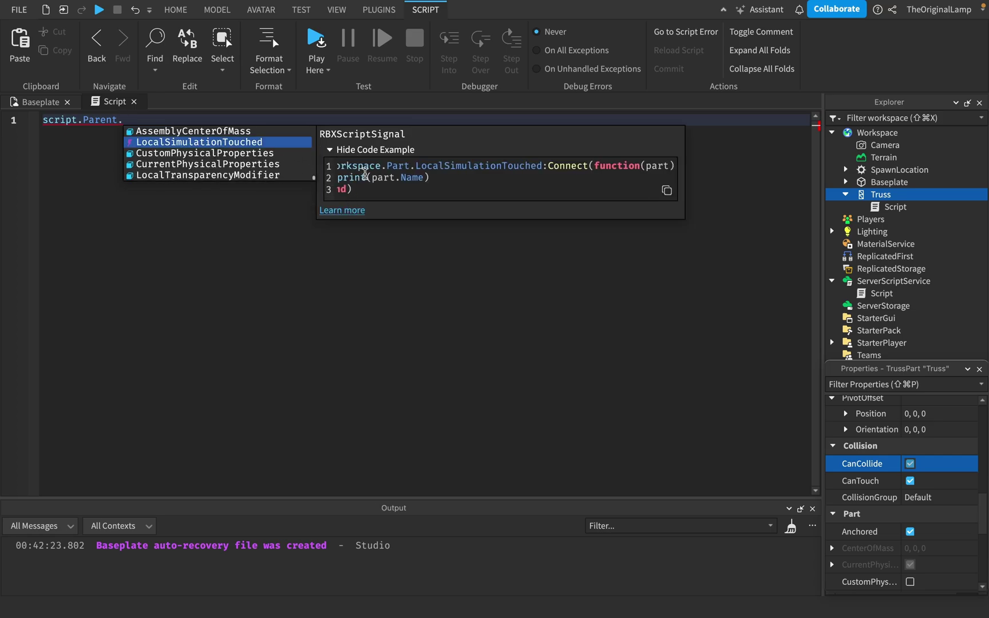
pyautogui.hscroll(-2, 383, 166)
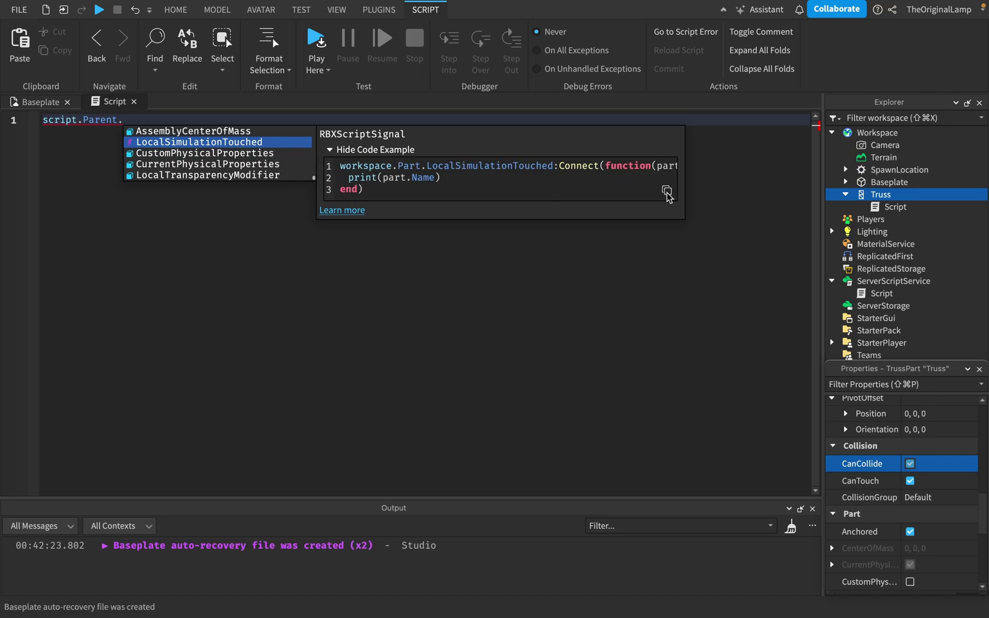
pyautogui.click(141, 126)
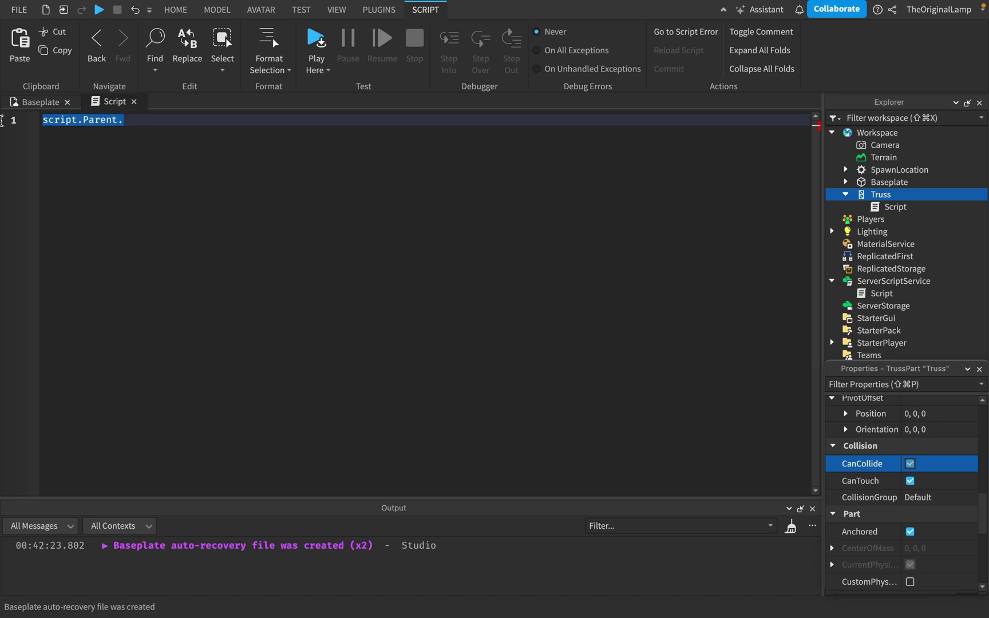
pyautogui.write('workspace.Part.LocalSimulationTouched:Connect(function(part) \tprint(part.Name) end)')
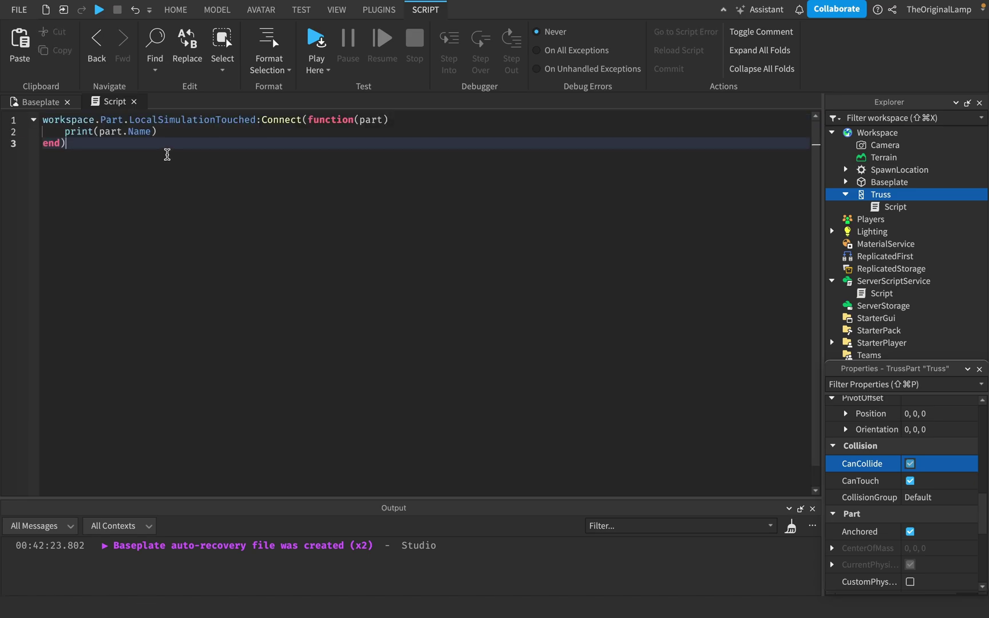
# - Replace the whole script with "script.Parent.to" and dismiss the code suggestions
pyautogui.press('super+a')
pyautogui.write('sc')
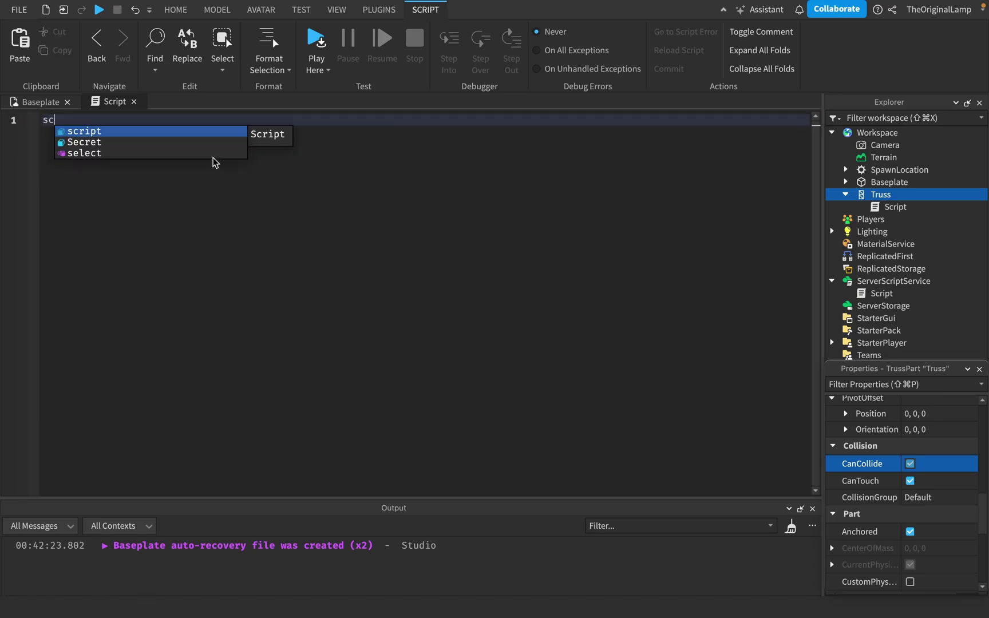
pyautogui.write('ript.Parent.to')
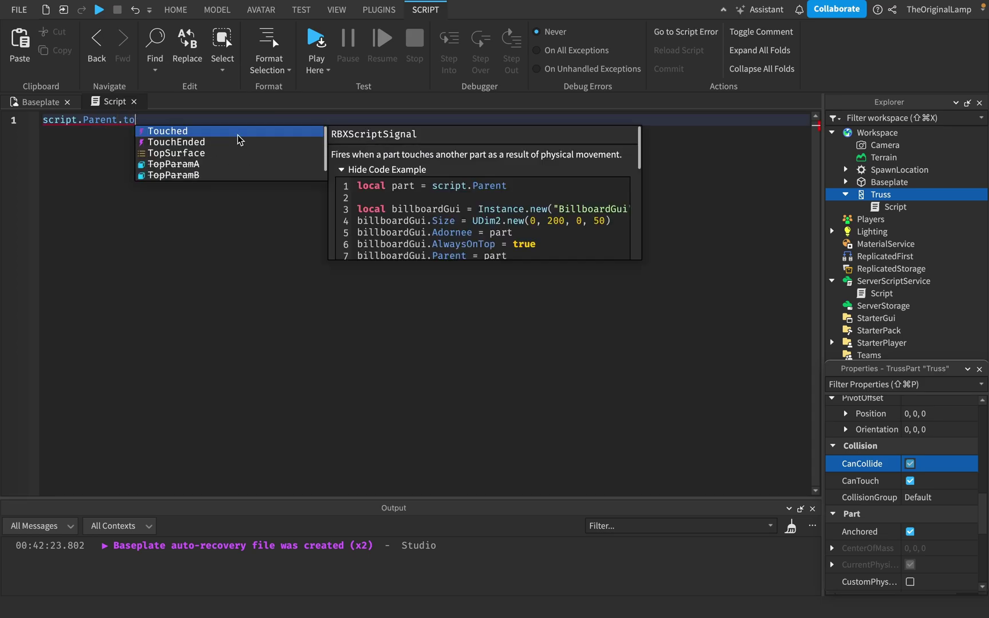
pyautogui.press('Escape')
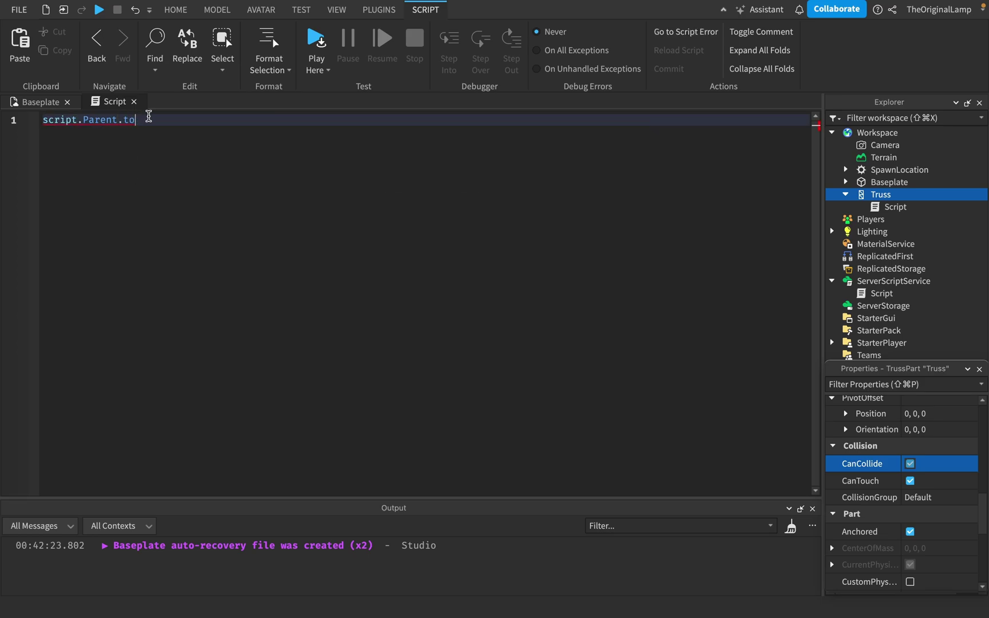
# - Return to the Baseplate 3D view and try to widen the truss along its green axis with the Scale tool
pyautogui.click(27, 99)
pyautogui.moveTo(499, 223); pyautogui.dragTo(498, 224, button='right')
pyautogui.scroll(5, 498, 223)
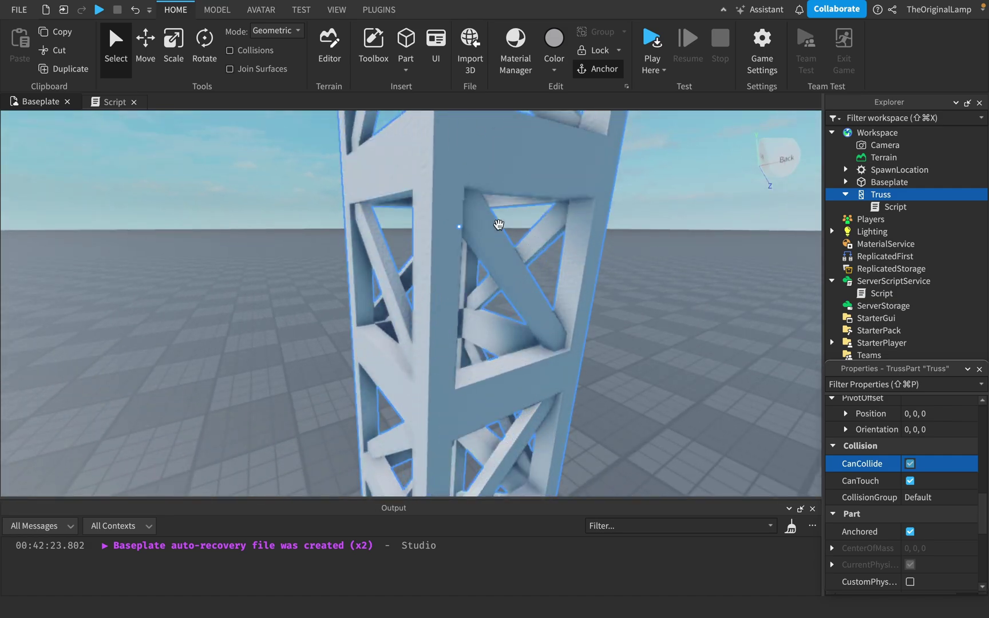
pyautogui.scroll(-4, 499, 224)
pyautogui.scroll(-5, 500, 228)
pyautogui.press('super+2')
pyautogui.press('super+3')
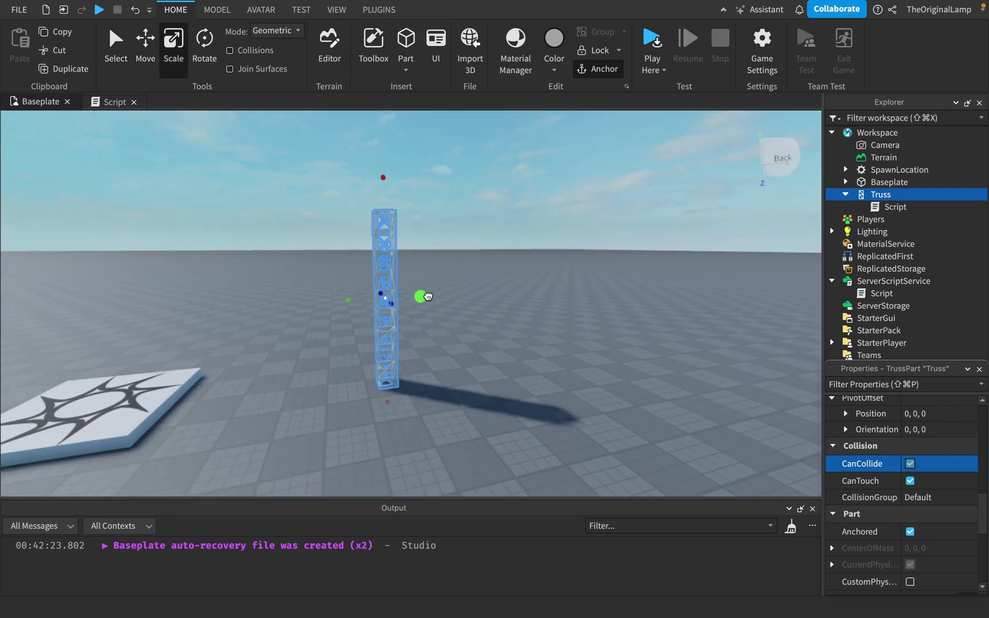
pyautogui.moveTo(428, 297); pyautogui.dragTo(568, 304)
pyautogui.moveTo(473, 265)
pyautogui.mouseDown()
pyautogui.moveTo(471, 121)
pyautogui.moveTo(460, 274)
pyautogui.mouseUp()
pyautogui.press('f')
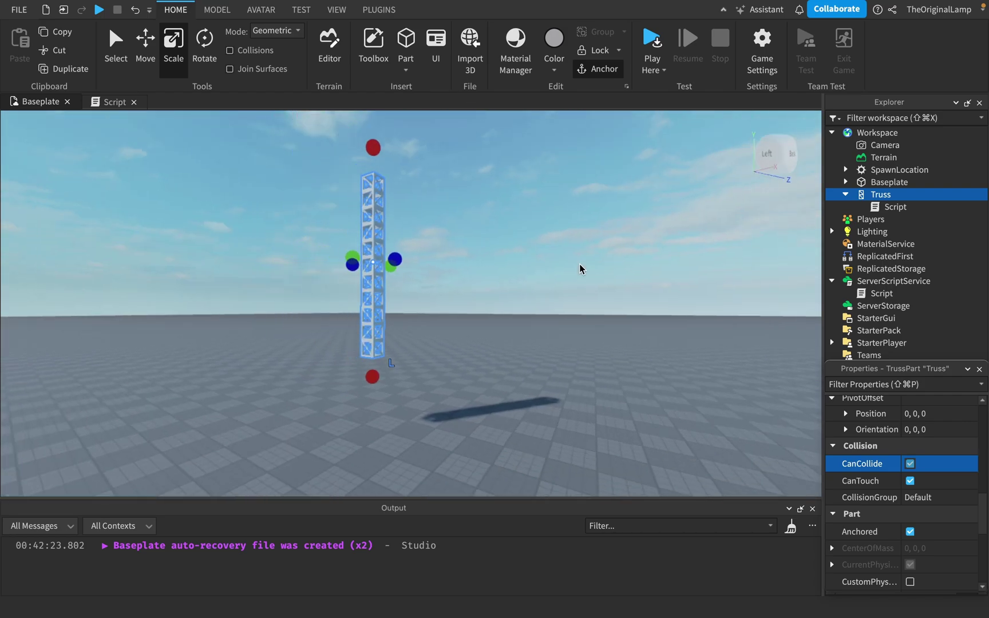
# - Stretch the truss taller along its red axis and set it down on the baseplate near the spawn pad
pyautogui.scroll(-3, 484, 274)
pyautogui.moveTo(404, 204); pyautogui.dragTo(411, 118)
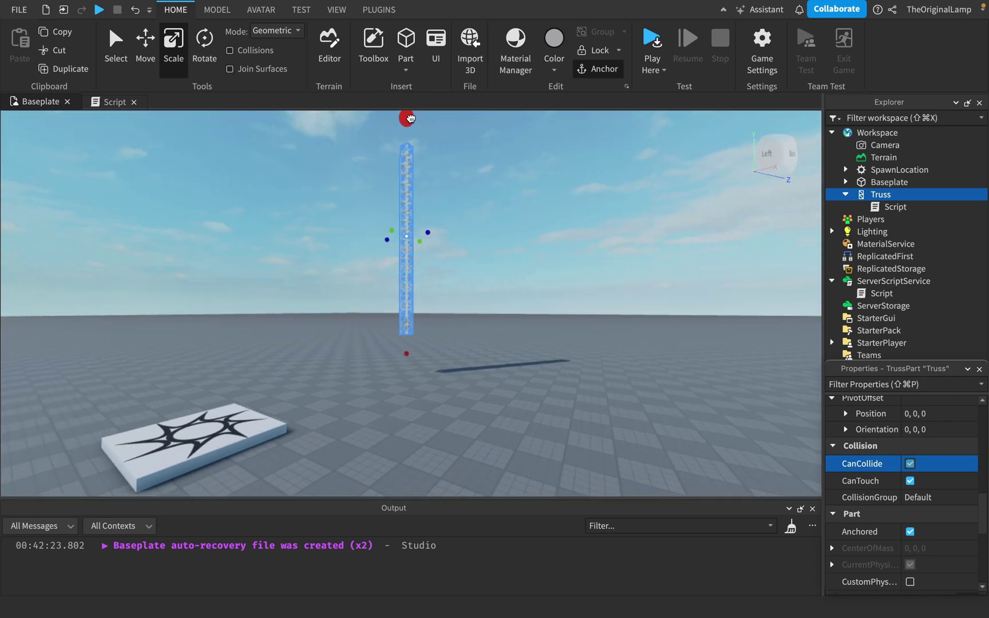
pyautogui.press('super+1')
pyautogui.moveTo(406, 278); pyautogui.dragTo(435, 473)
# - Change the truss's BrickColor to a very dark navy-black shade
pyautogui.scroll(5, 923, 424)
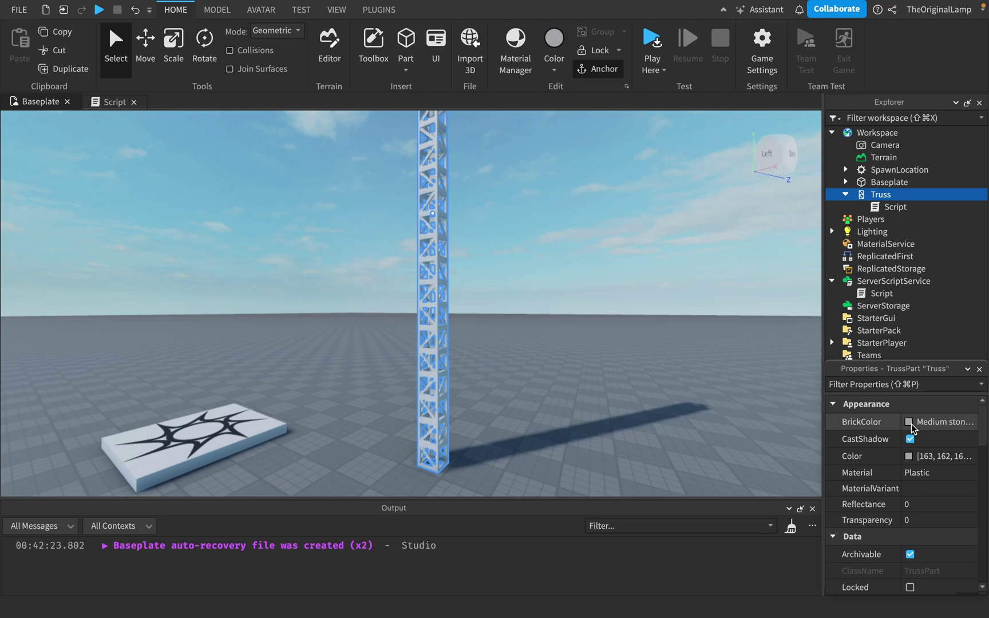
pyautogui.click(911, 423)
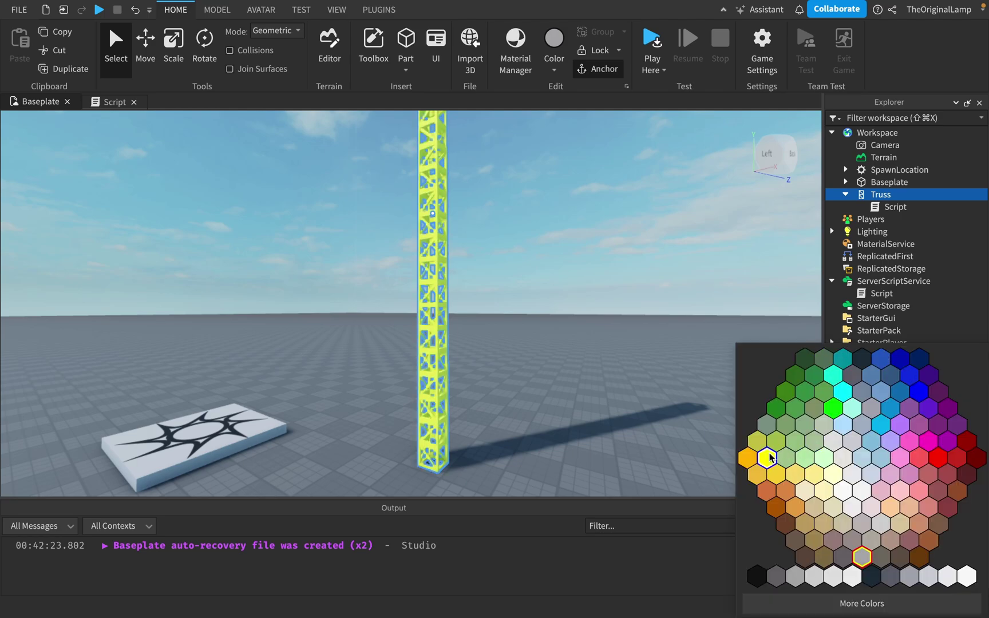
pyautogui.click(872, 578)
# - Try adding a Smoke effect to the truss and remove it again
pyautogui.click(900, 194)
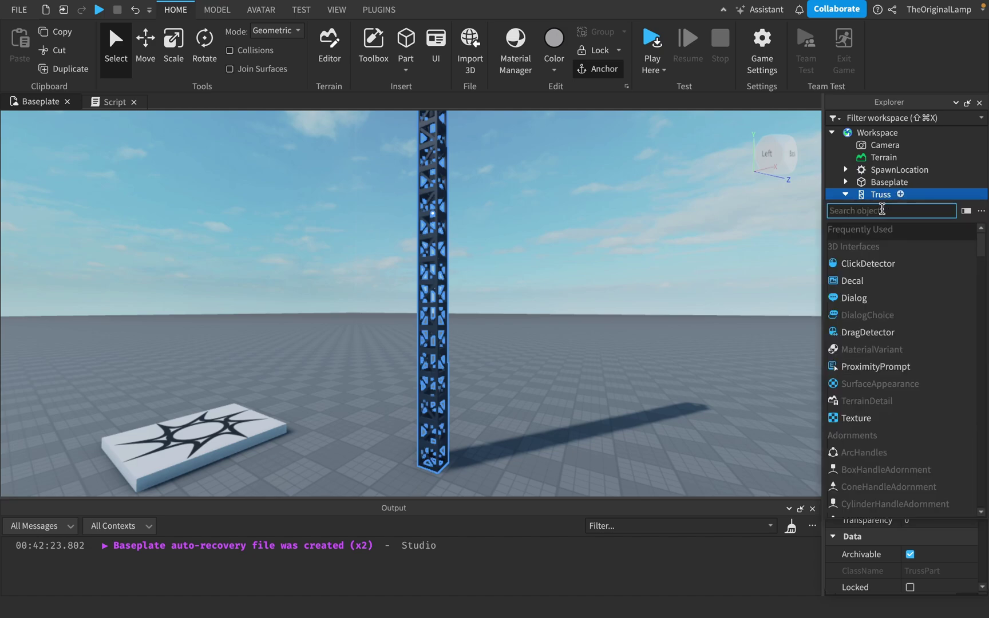
pyautogui.write('pa')
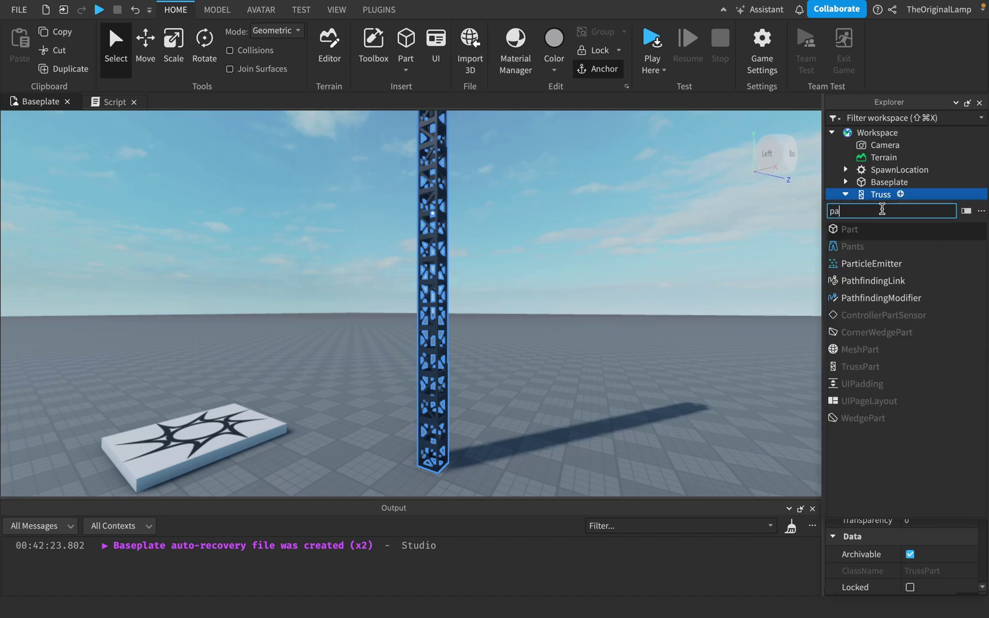
pyautogui.press('BackSpace')
pyautogui.press('BackSpace')
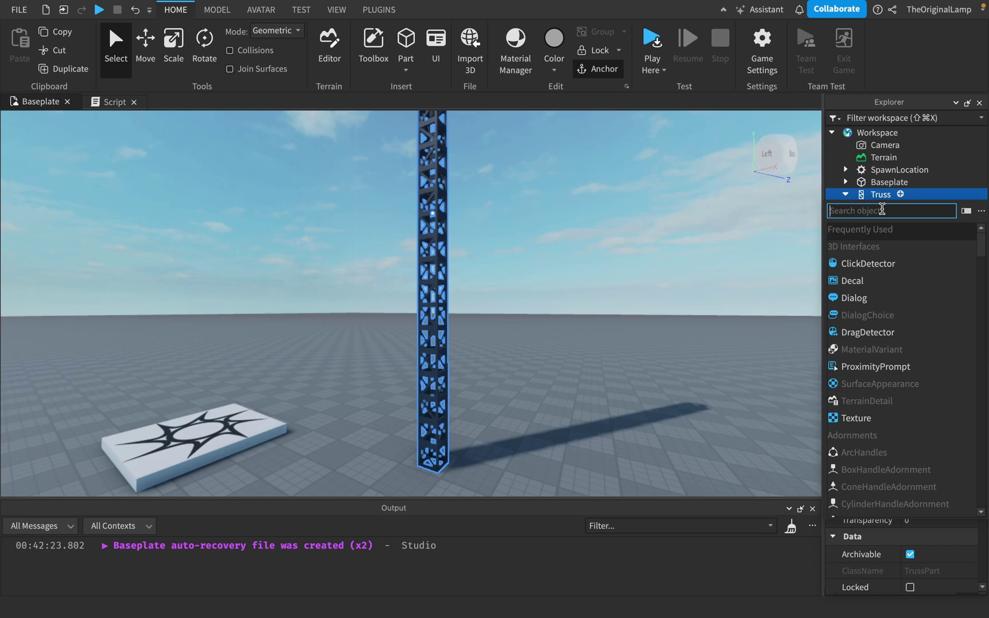
pyautogui.write('sno')
pyautogui.click(873, 227)
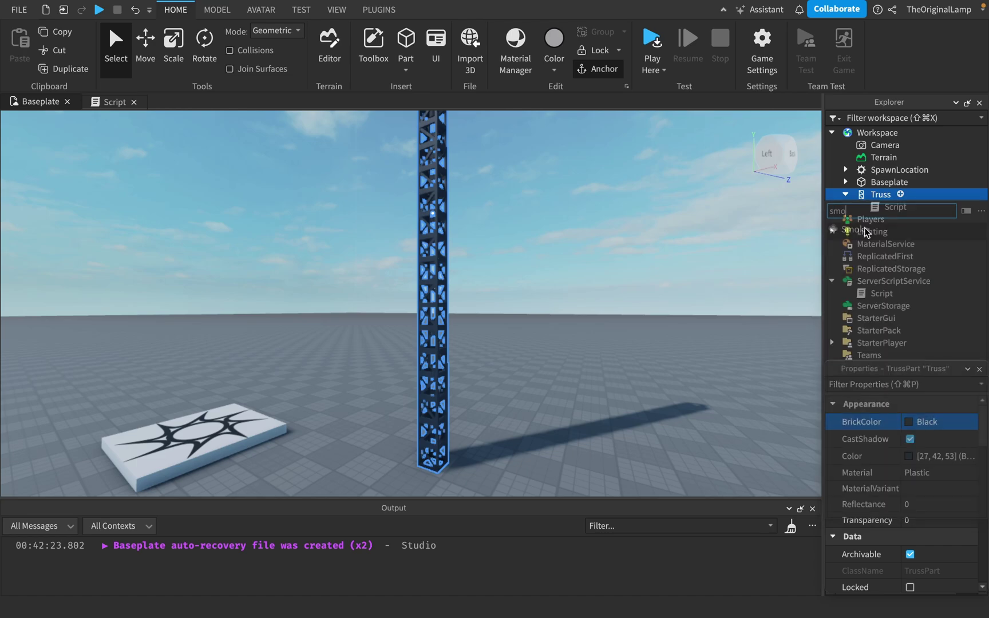
pyautogui.press('Delete')
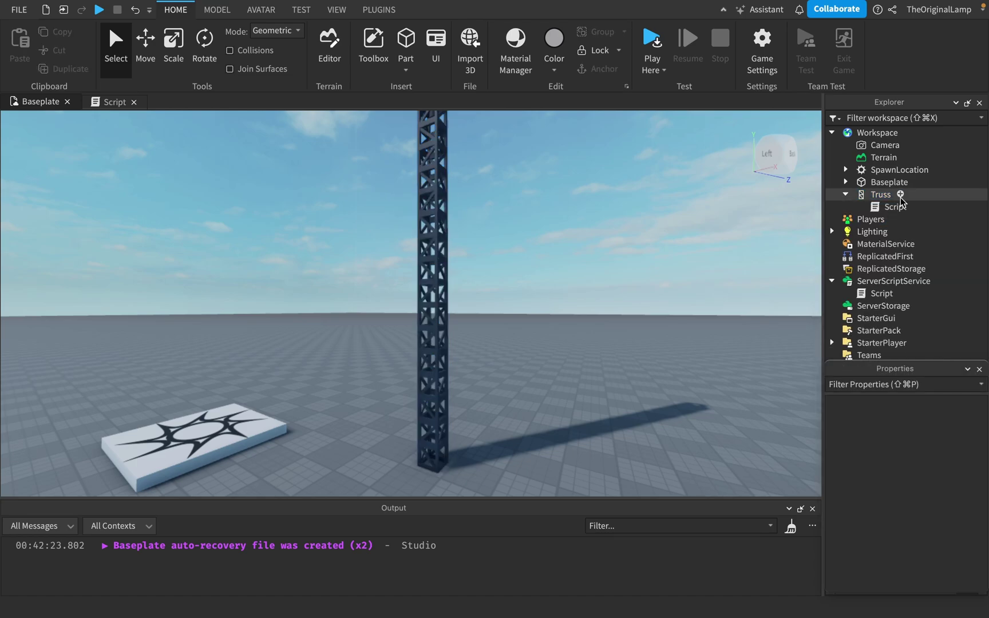
# - Add a Fire effect to the truss
pyautogui.click(901, 195)
pyautogui.write('fire')
pyautogui.click(876, 232)
pyautogui.moveTo(651, 265); pyautogui.dragTo(667, 261, button='right')
pyautogui.press('d')
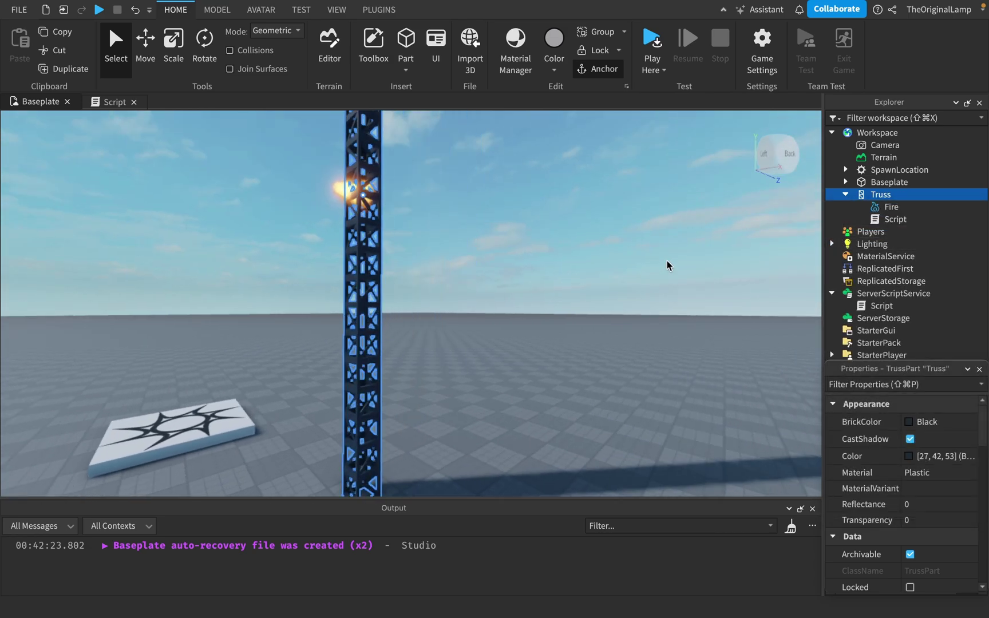
pyautogui.press('w')
# - Enter a Size of 100 for the Fire effect and set its Heat to 1
pyautogui.click(890, 208)
pyautogui.scroll(-6, 660, 332)
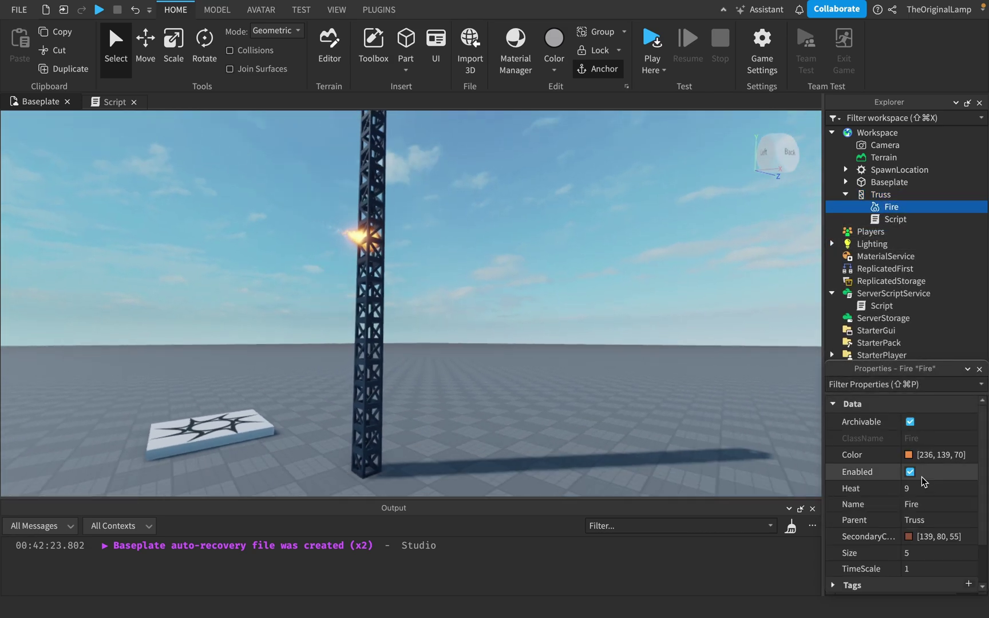
pyautogui.click(923, 553)
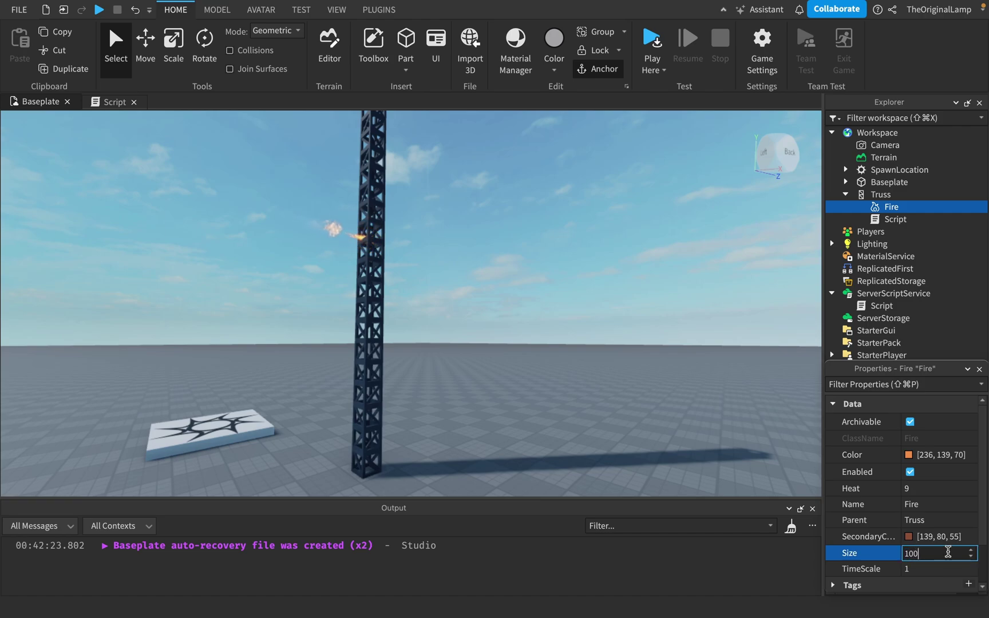
pyautogui.press('Return')
pyautogui.click(916, 488)
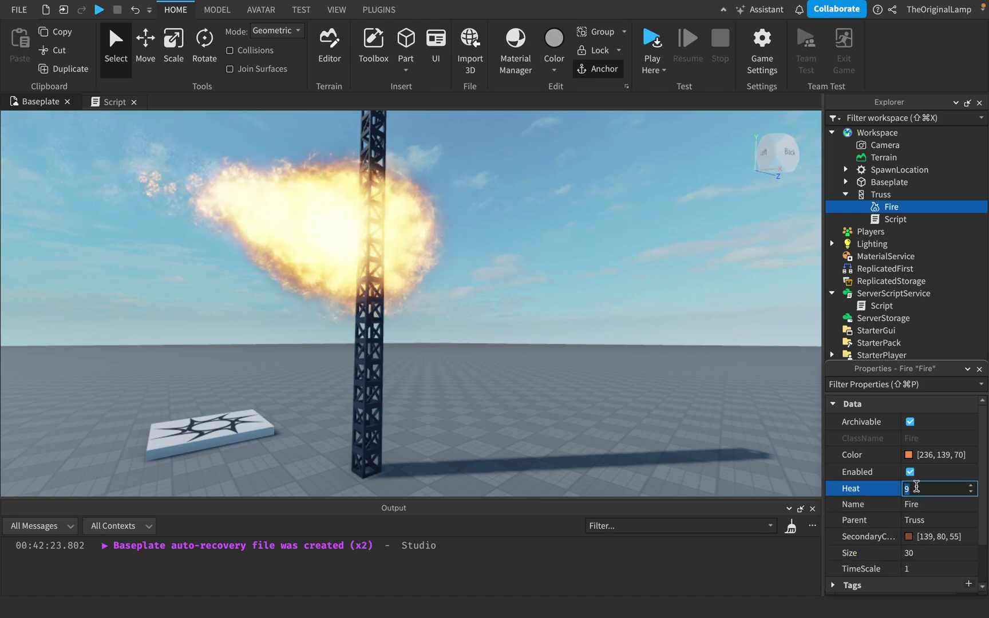
pyautogui.write('1')
pyautogui.moveTo(619, 323); pyautogui.dragTo(619, 328, button='right')
pyautogui.scroll(-2, 942, 463)
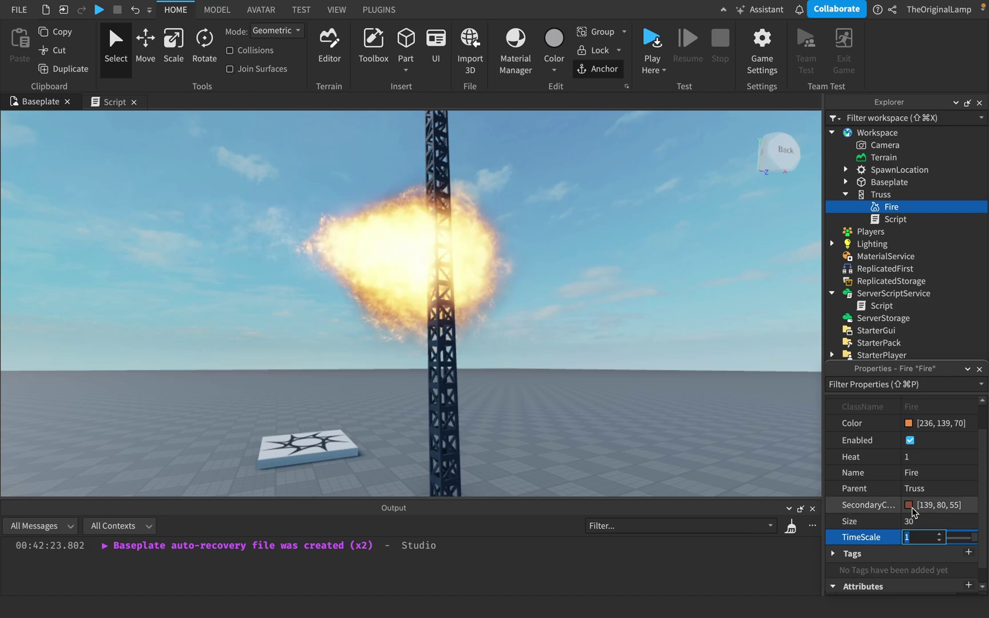
# - Delete the Fire effect from the truss
pyautogui.scroll(2, 936, 430)
pyautogui.scroll(-2, 936, 431)
pyautogui.scroll(2, 935, 432)
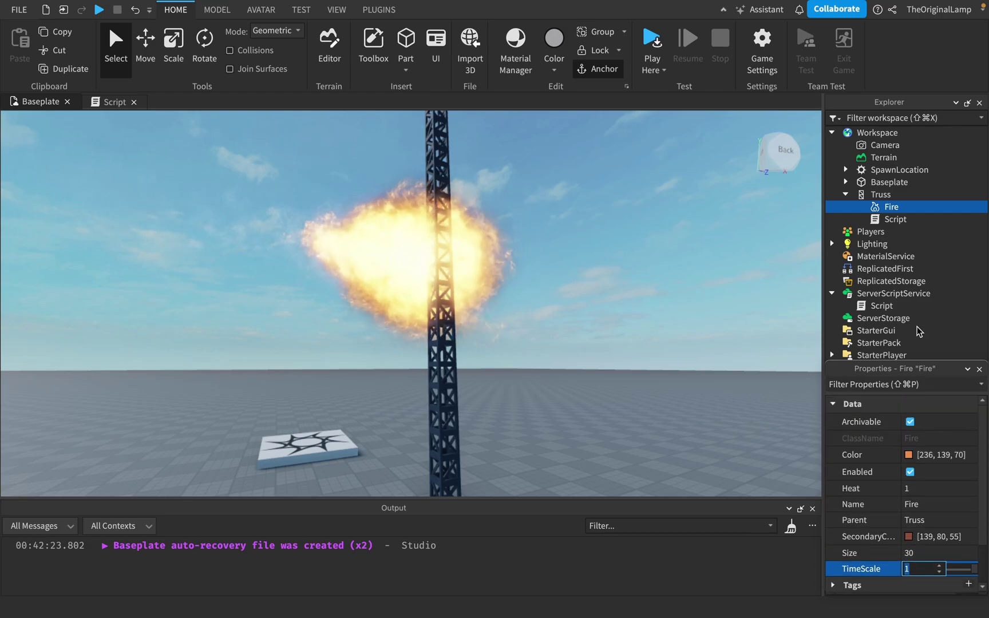
pyautogui.press('BackSpace')
pyautogui.click(890, 195)
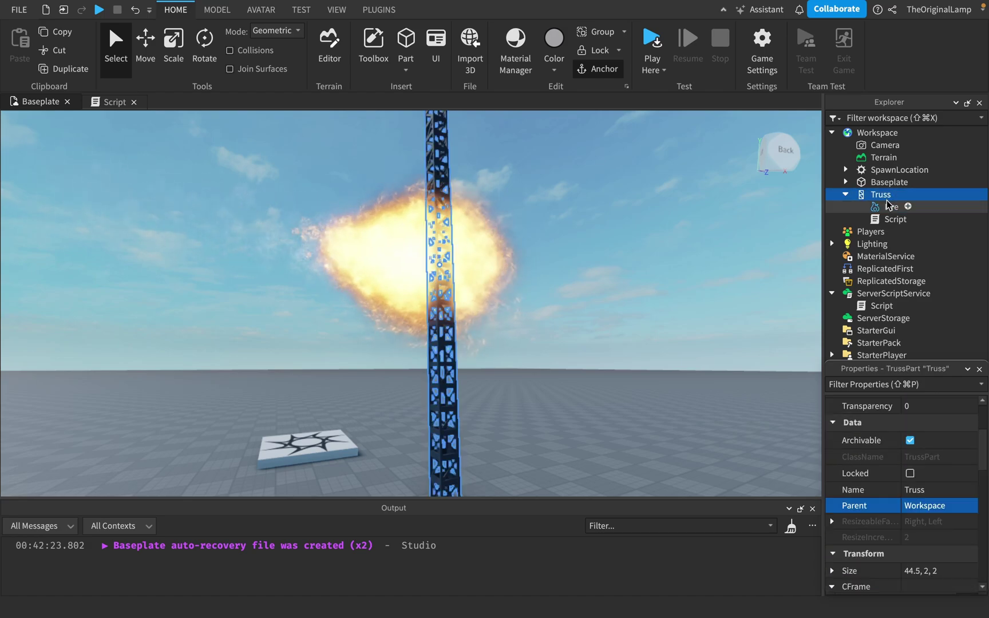
pyautogui.click(887, 206)
pyautogui.press('BackSpace')
# - Add a ParticleEmitter to the truss
pyautogui.click(902, 196)
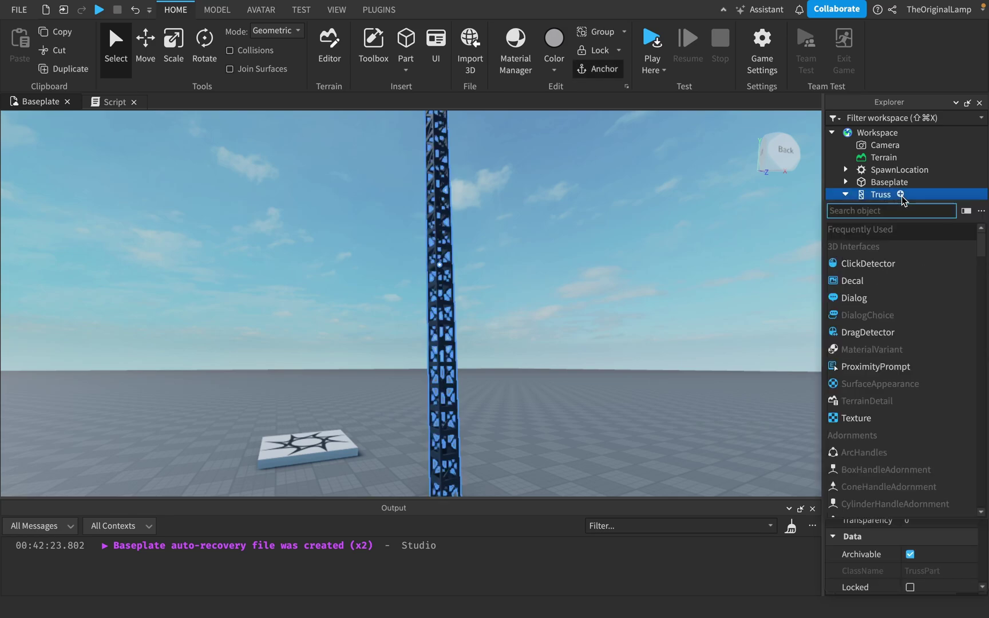
pyautogui.write('part')
pyautogui.click(857, 244)
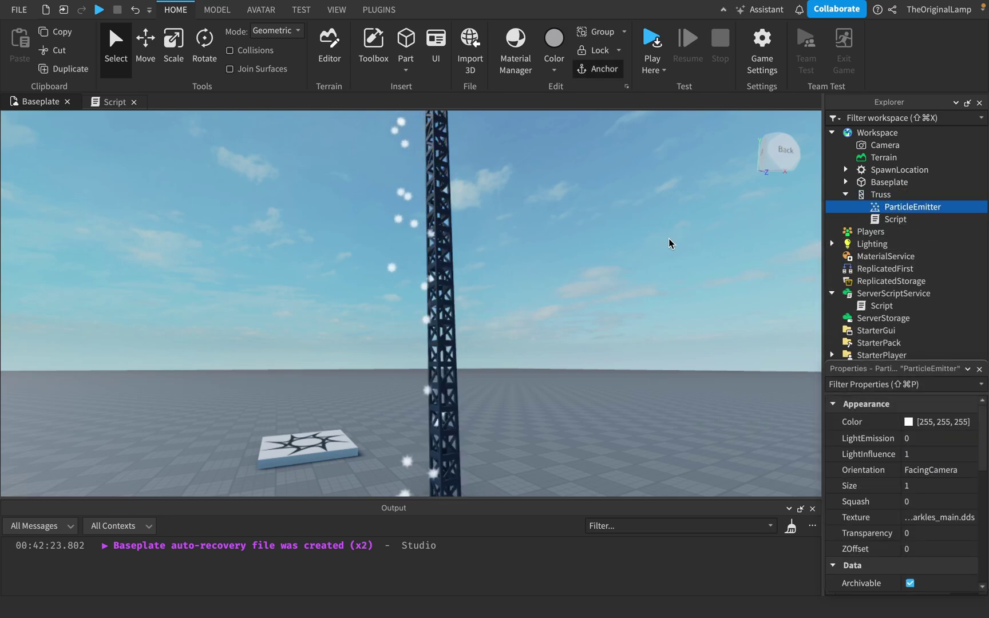
pyautogui.scroll(-3, 668, 238)
pyautogui.moveTo(669, 238); pyautogui.dragTo(669, 238, button='right')
pyautogui.scroll(2, 669, 238)
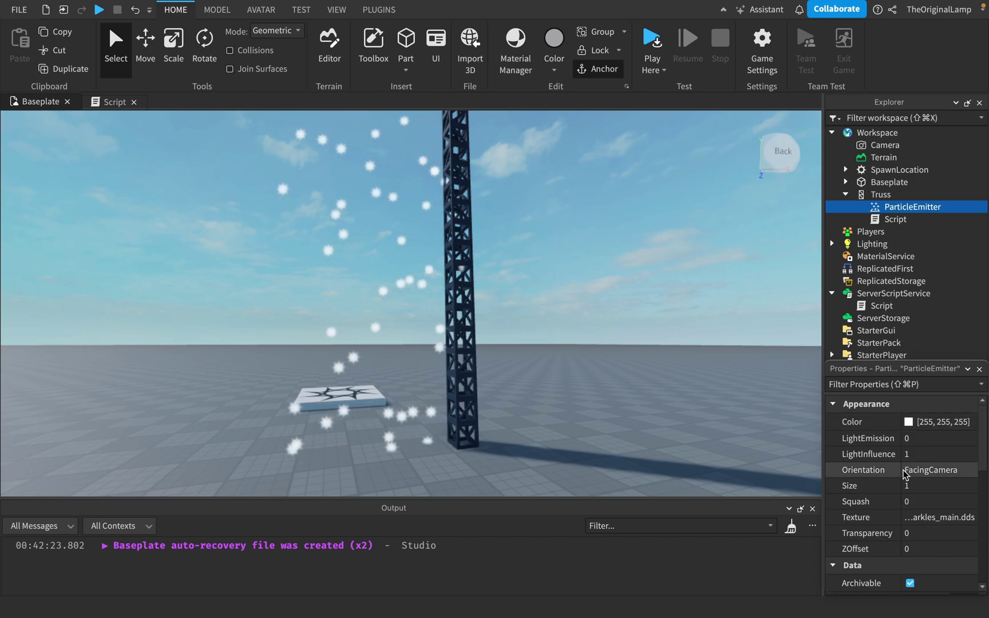
# - Set the ParticleEmitter's emitter Shape to Disc
pyautogui.scroll(-10, 848, 504)
pyautogui.scroll(3, 836, 524)
pyautogui.click(834, 528)
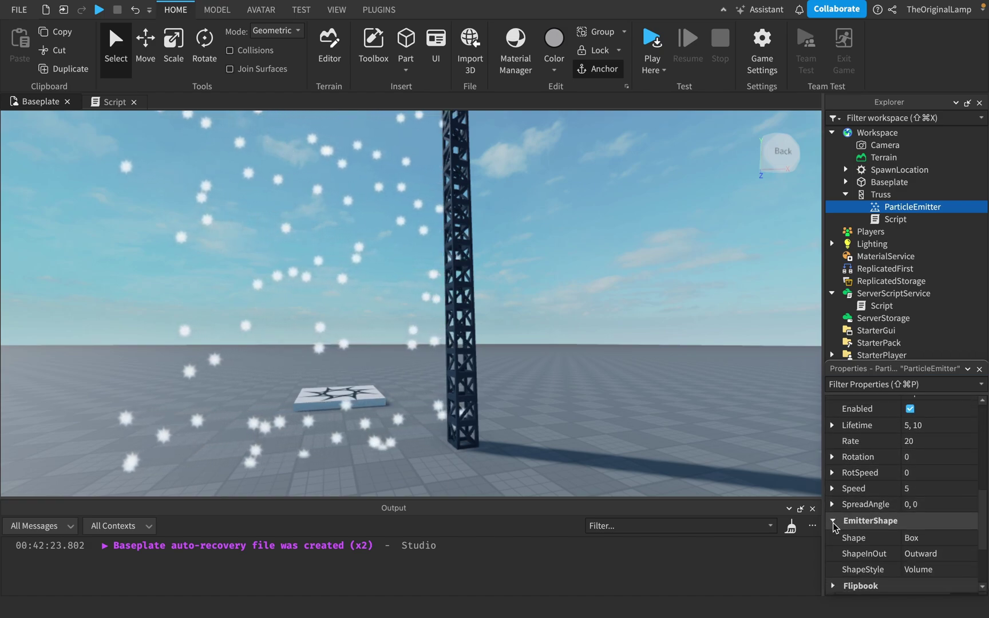
pyautogui.scroll(-2, 917, 516)
pyautogui.click(939, 496)
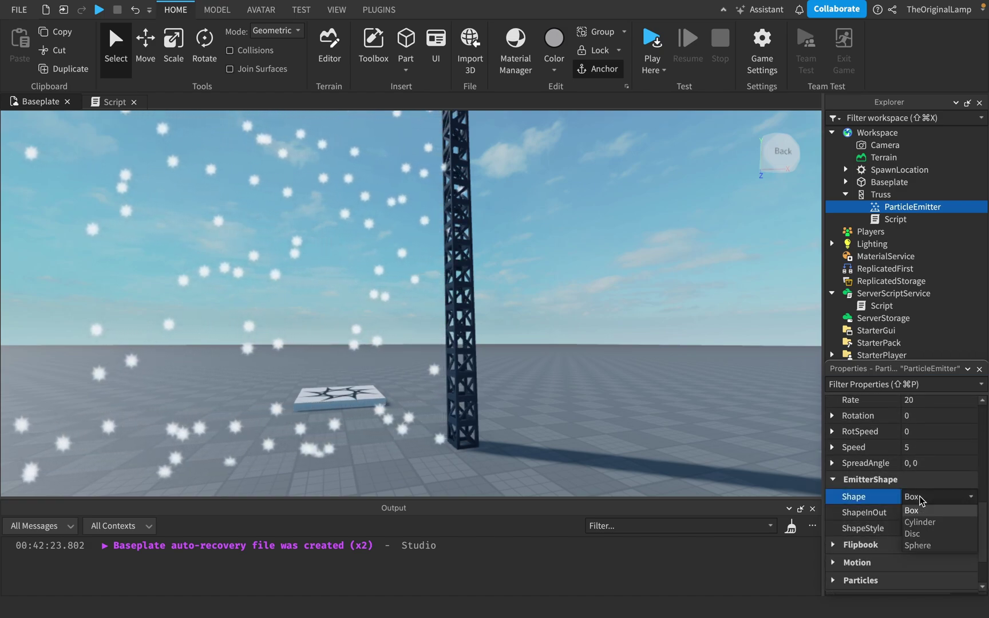
pyautogui.click(914, 534)
pyautogui.scroll(2, 950, 494)
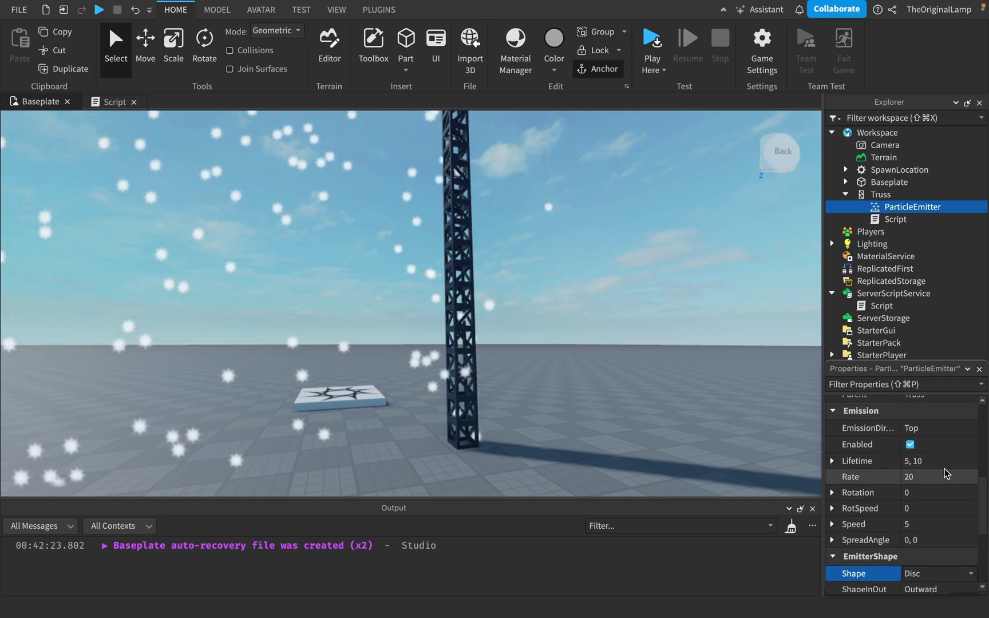
# - Set both the minimum and maximum Lifetime of the ParticleEmitter to 1
pyautogui.click(835, 461)
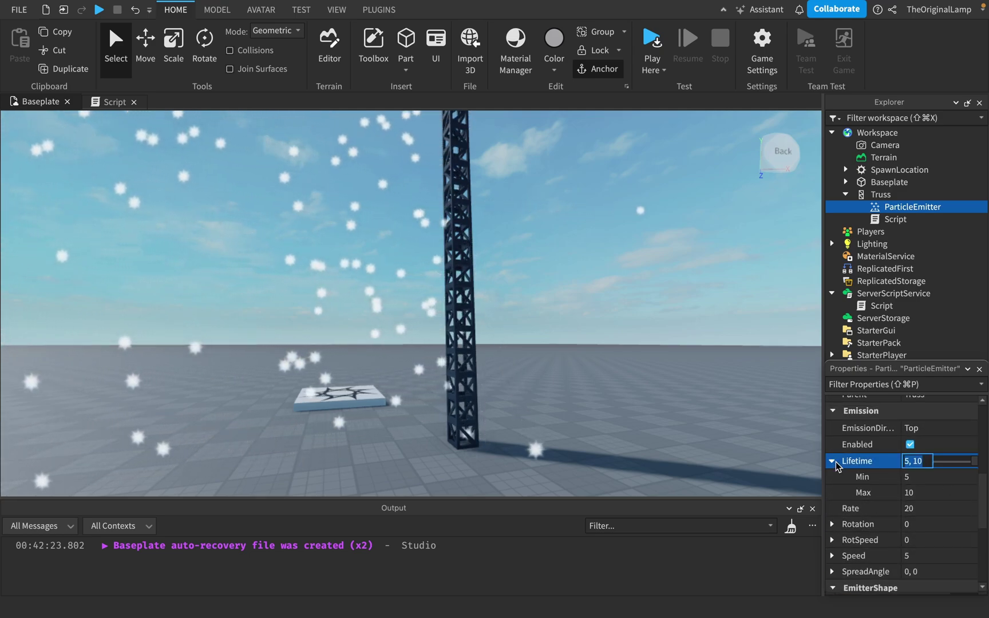
pyautogui.click(926, 492)
pyautogui.write('1')
pyautogui.click(921, 476)
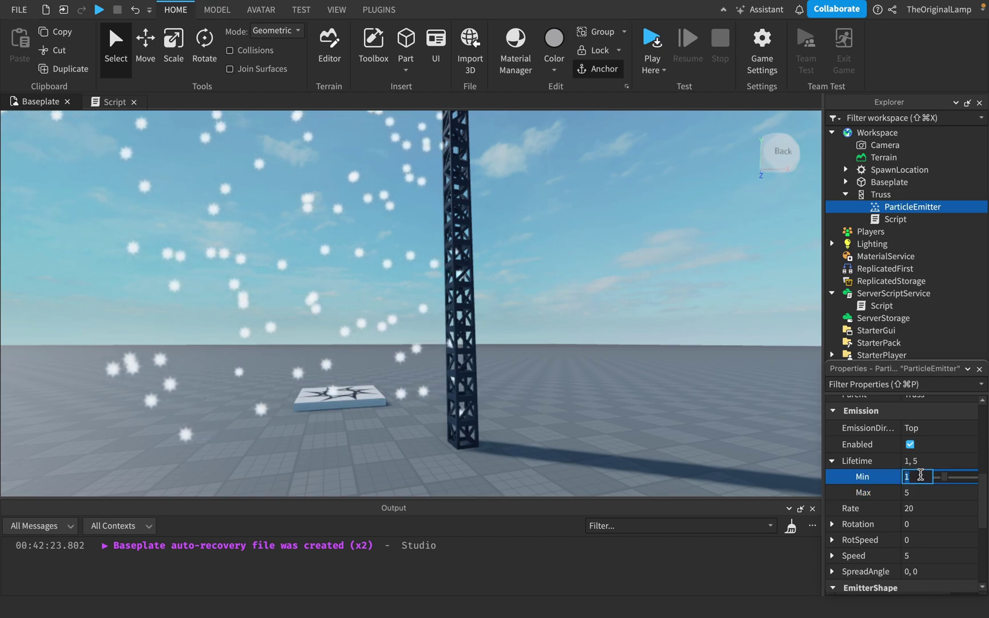
pyautogui.press('Return')
pyautogui.click(922, 492)
pyautogui.write('1')
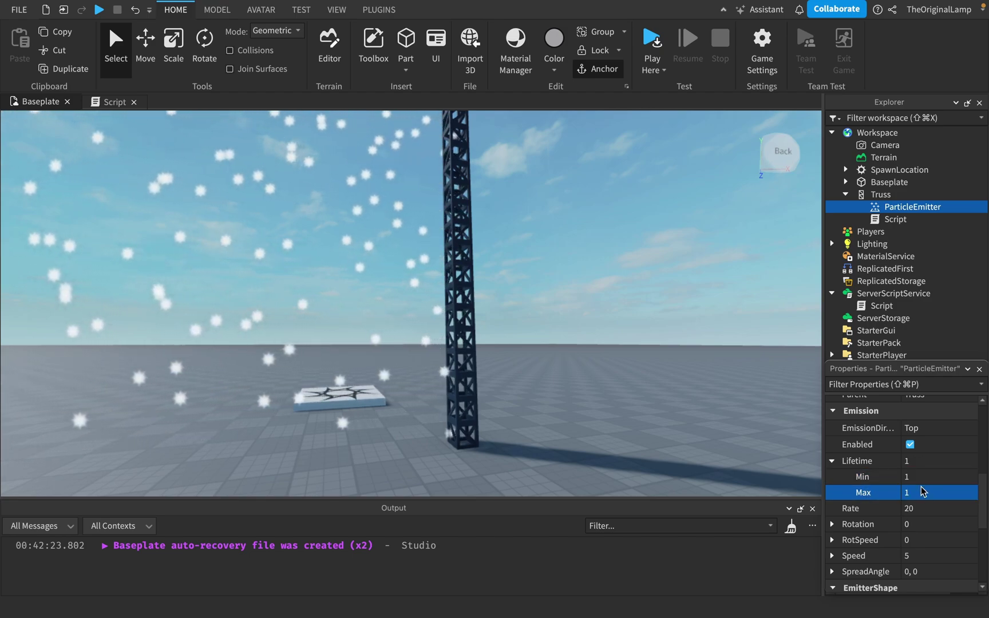
pyautogui.press('Return')
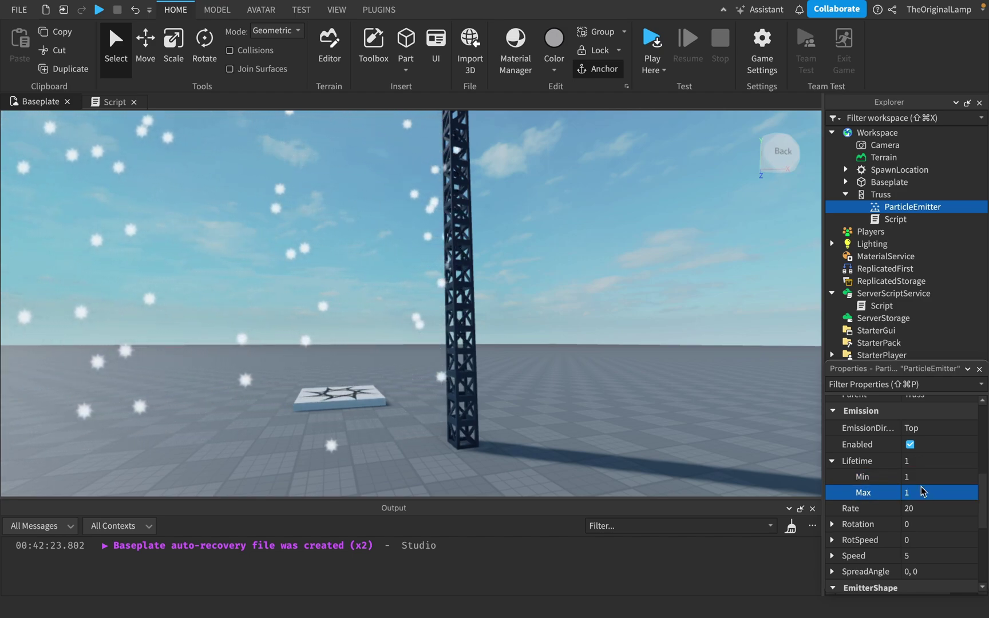
# - Change the ParticleEmitter's color to the near-black shade [7, 8, 6]
pyautogui.scroll(8, 922, 490)
pyautogui.click(912, 423)
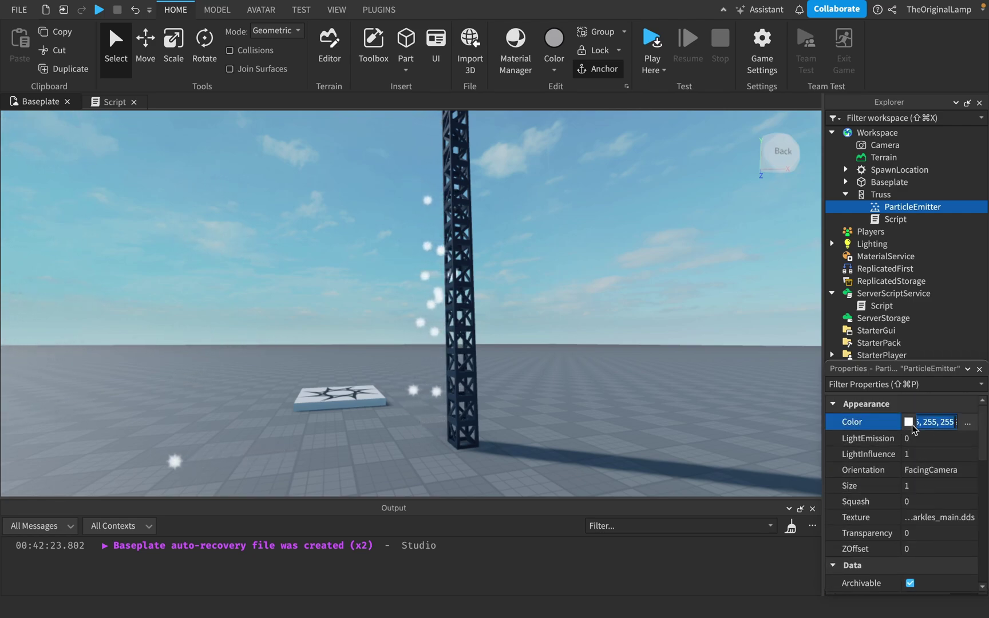
pyautogui.click(904, 491)
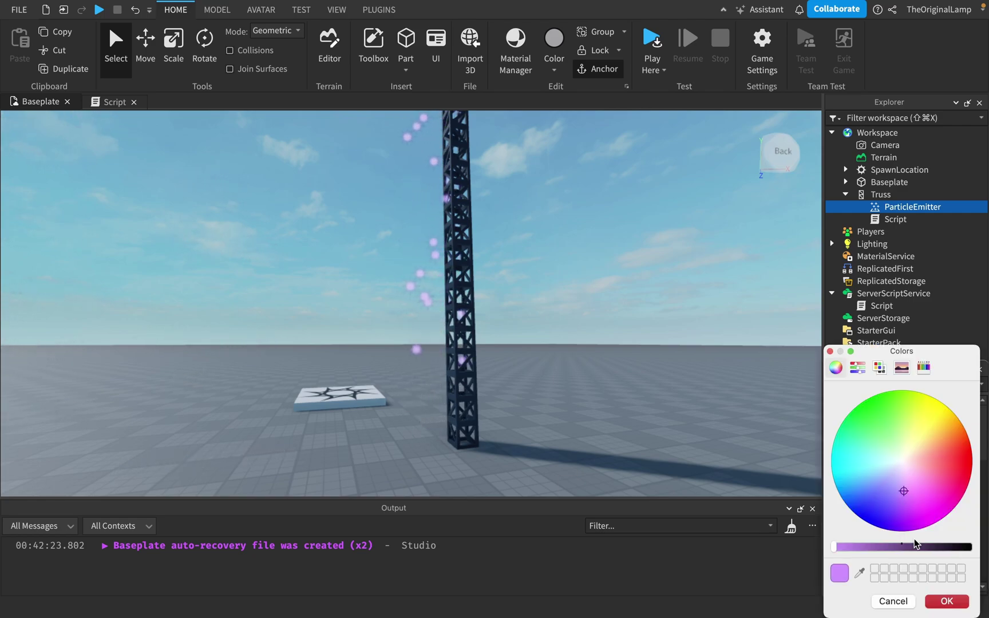
pyautogui.click(962, 548)
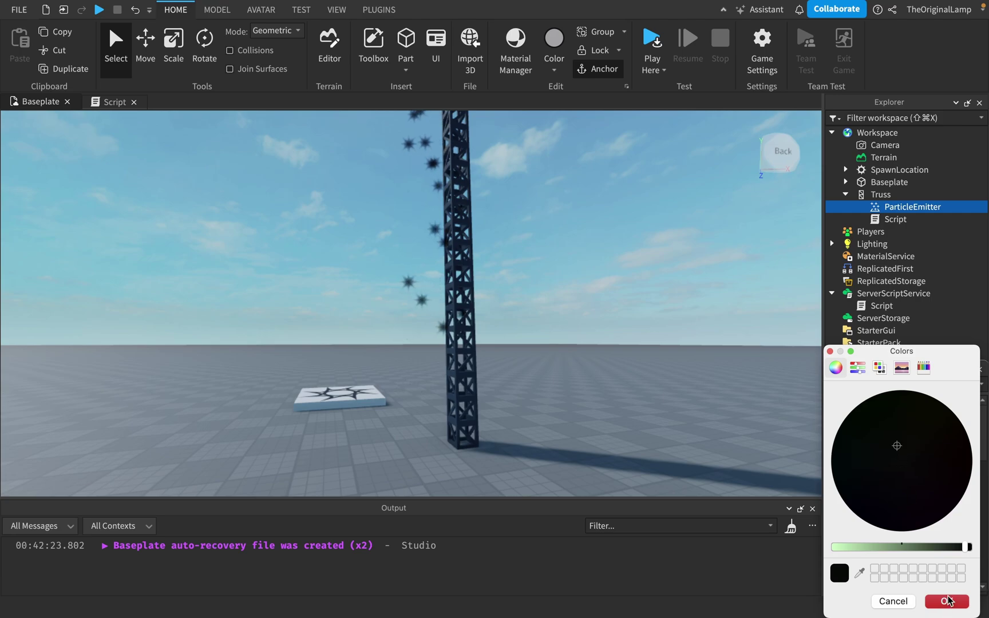
pyautogui.click(947, 600)
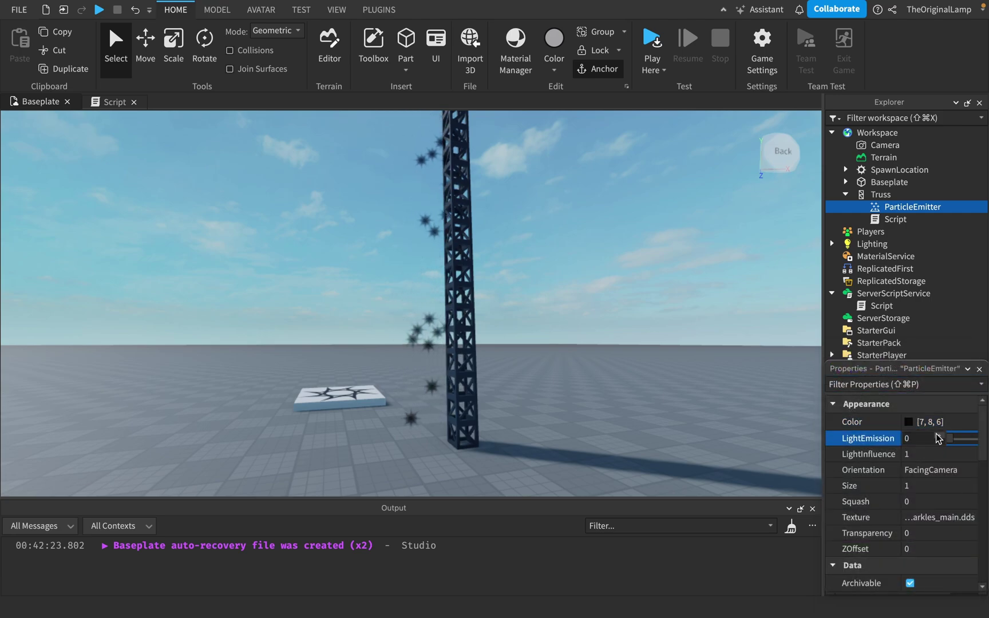
# - Try a slight LightEmission of 0.05 and recolor the particles red, [255, 59, 46]
pyautogui.click(942, 453)
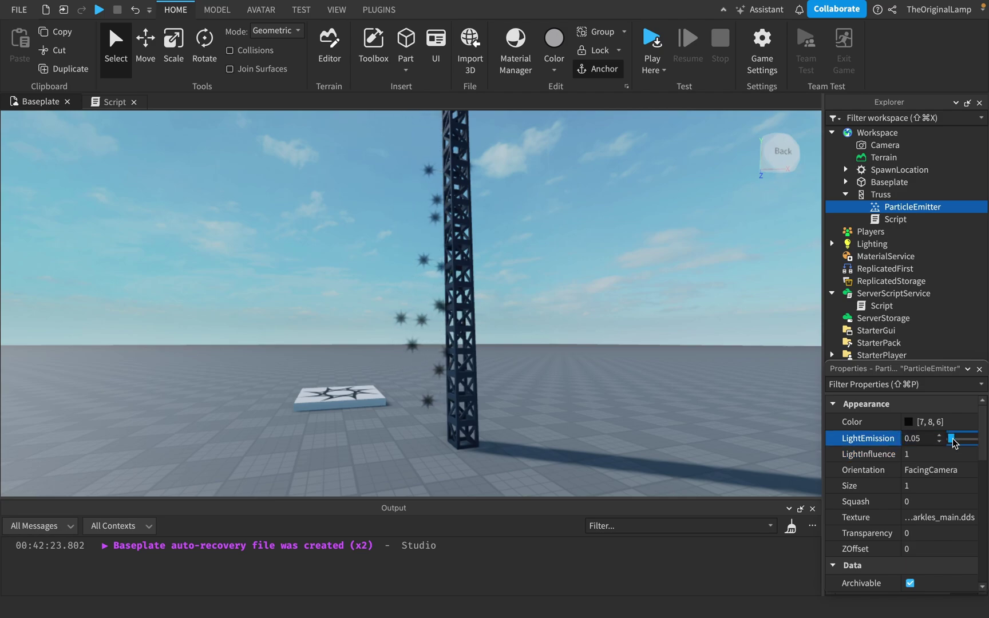
pyautogui.click(910, 424)
pyautogui.moveTo(911, 544); pyautogui.dragTo(803, 533)
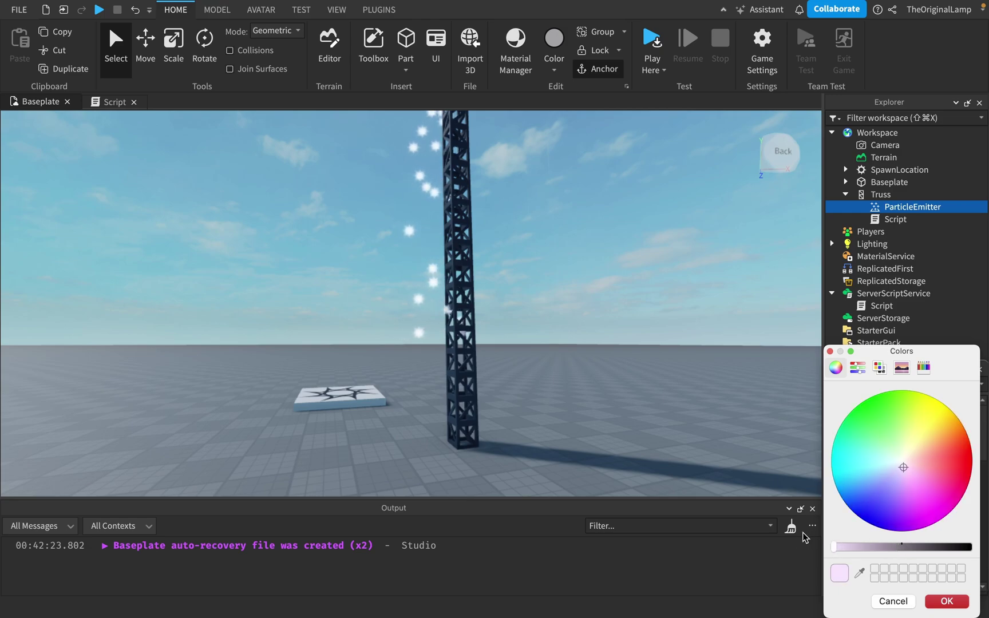
pyautogui.click(940, 463)
pyautogui.click(950, 600)
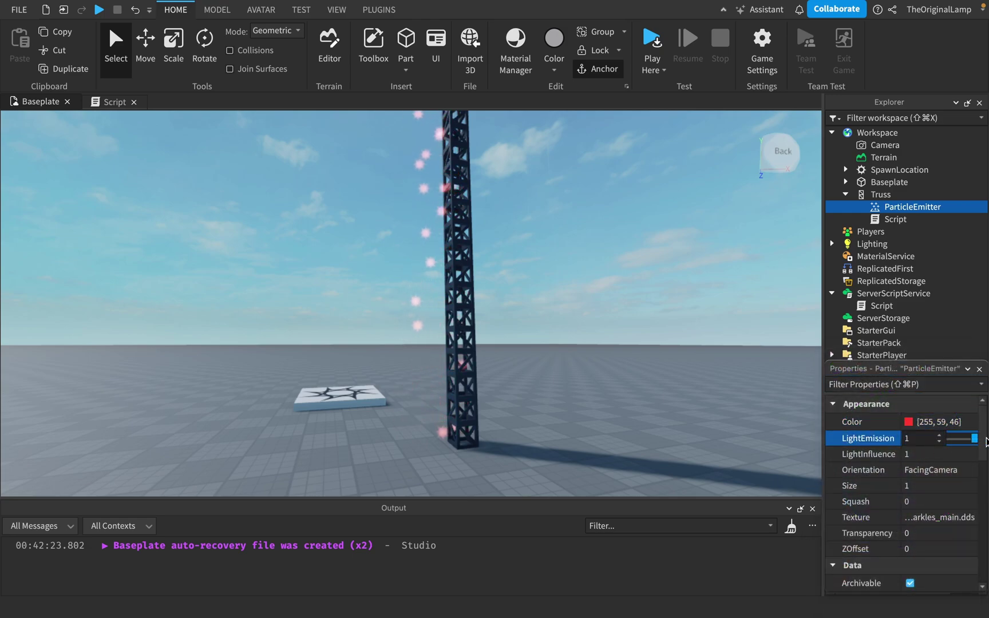
# - Change the ParticleEmitter's color to black
pyautogui.click(910, 423)
pyautogui.moveTo(935, 550); pyautogui.dragTo(988, 552)
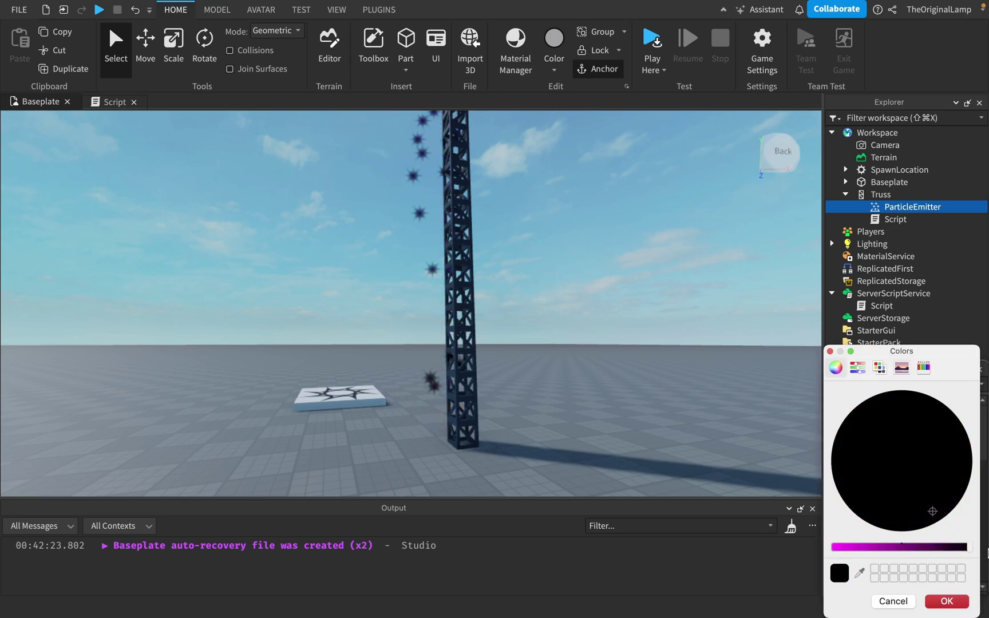
pyautogui.click(946, 599)
pyautogui.click(895, 232)
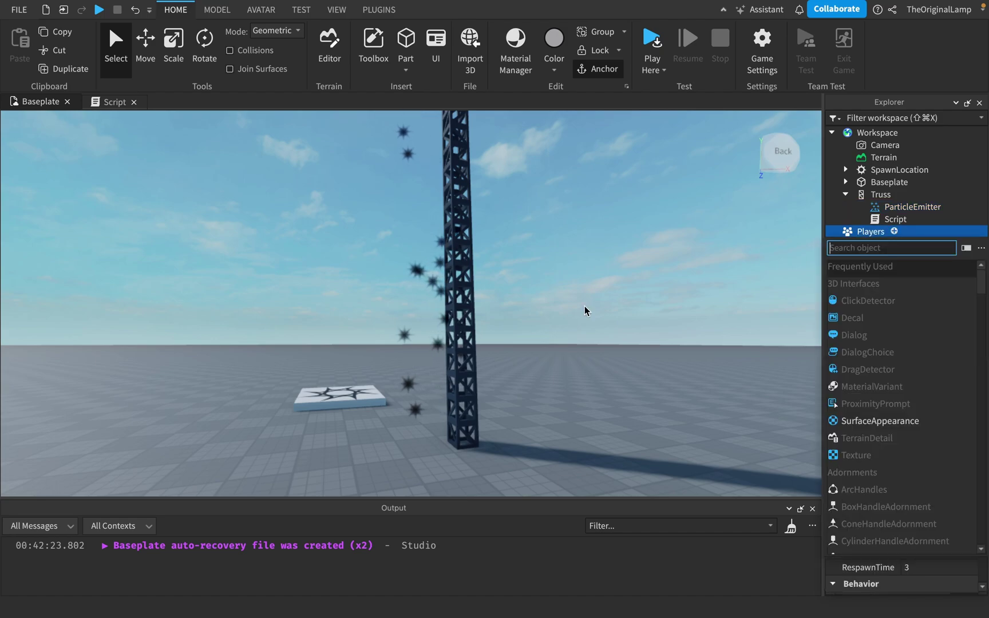
pyautogui.moveTo(585, 307); pyautogui.dragTo(585, 307, button='right')
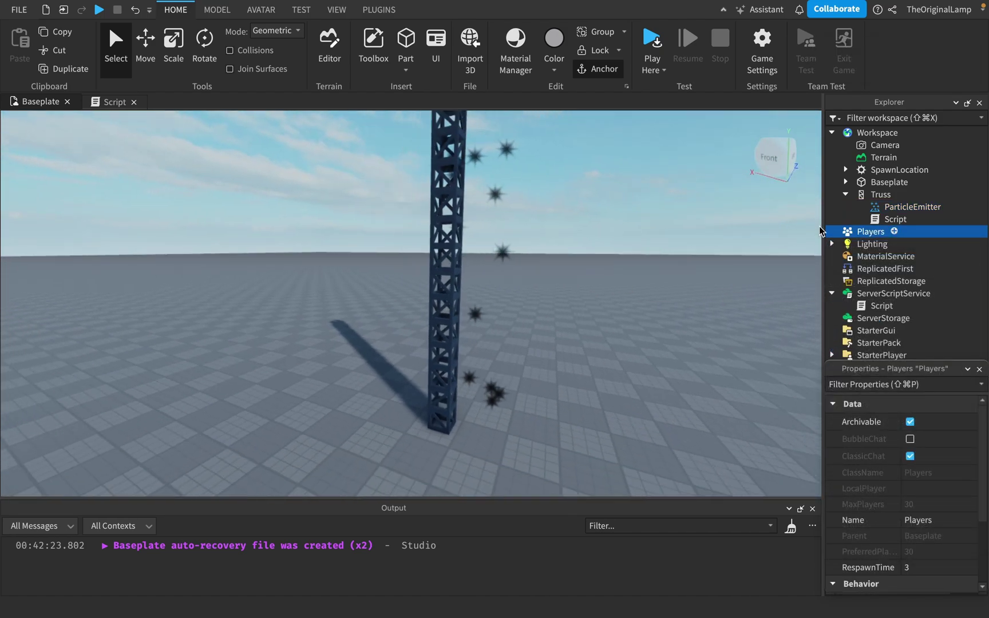
# - Review the ParticleEmitter's Data, Emission and EmitterShape properties, and examine how the particles leave the truss
pyautogui.click(912, 207)
pyautogui.scroll(-5, 916, 435)
pyautogui.scroll(2, 925, 444)
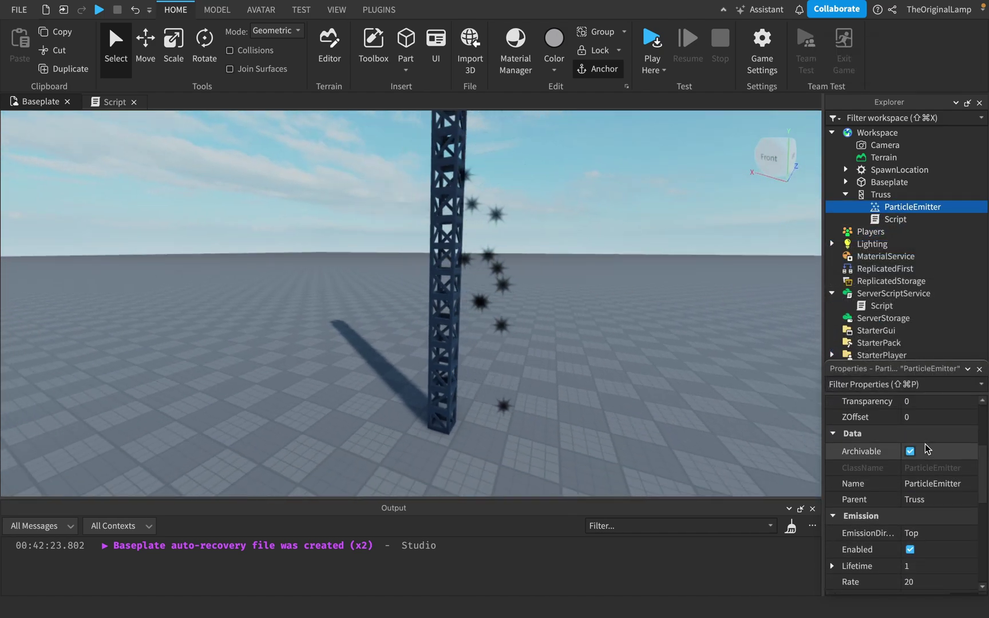
pyautogui.scroll(-6, 925, 444)
pyautogui.click(938, 419)
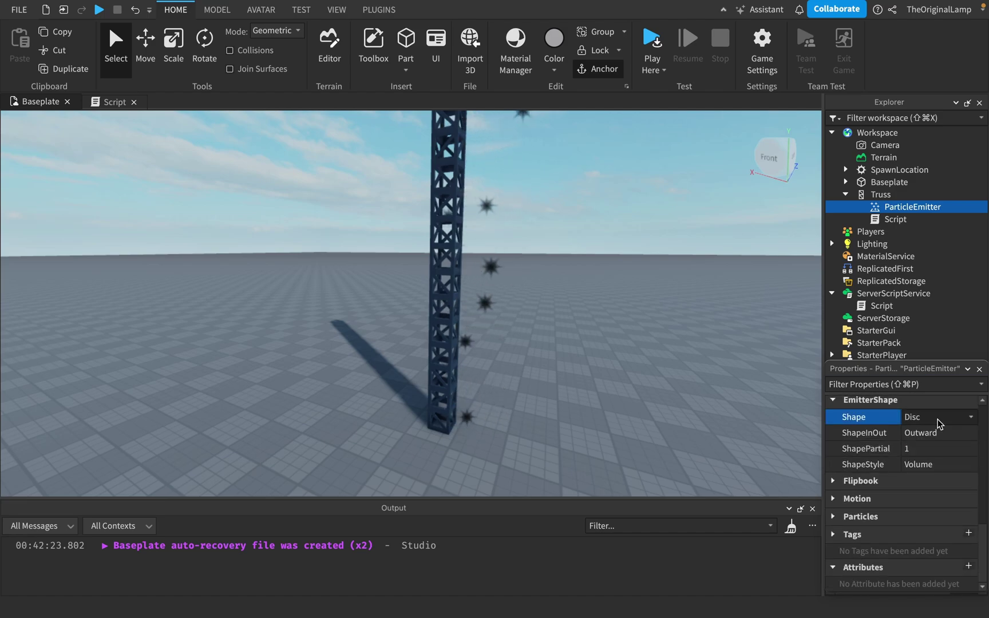
pyautogui.click(923, 466)
pyautogui.moveTo(643, 332); pyautogui.dragTo(642, 335, button='right')
pyautogui.press('d')
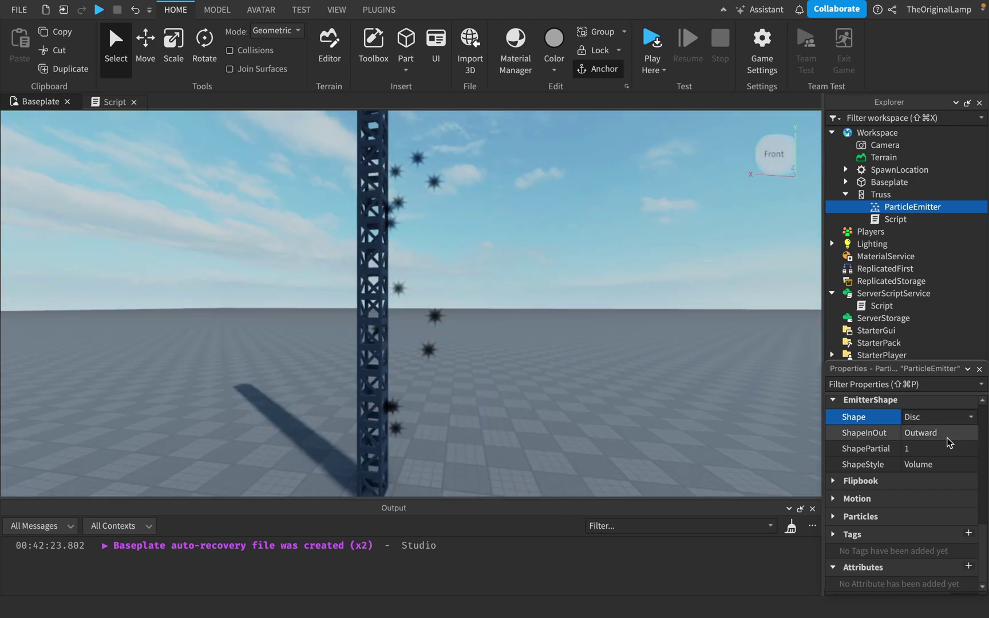
# - Set the ParticleEmitter's emission shape to Sphere and collapse the EmitterShape properties
pyautogui.click(944, 419)
pyautogui.click(923, 466)
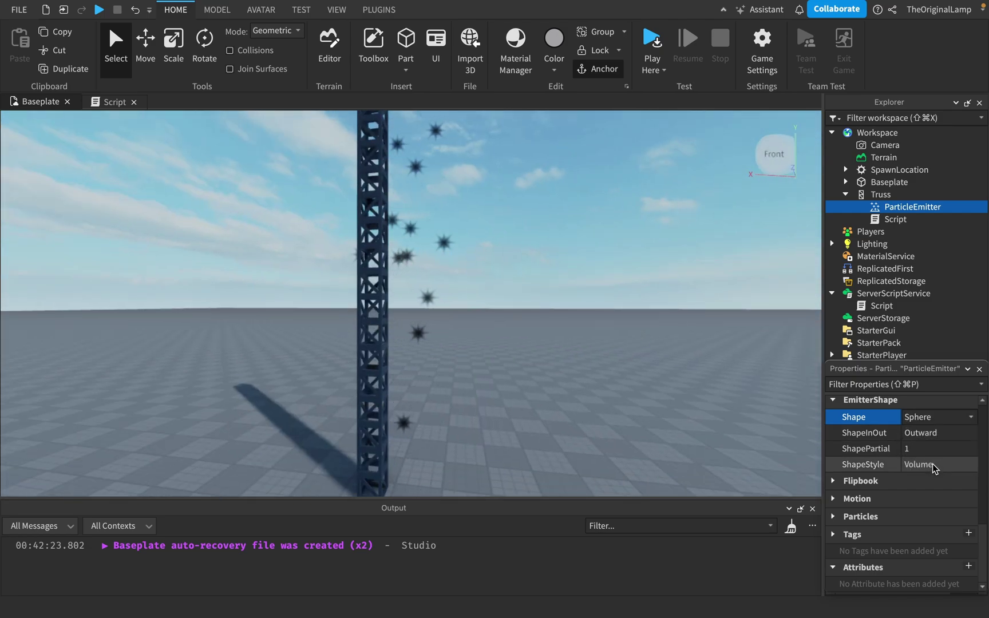
pyautogui.scroll(1, 842, 438)
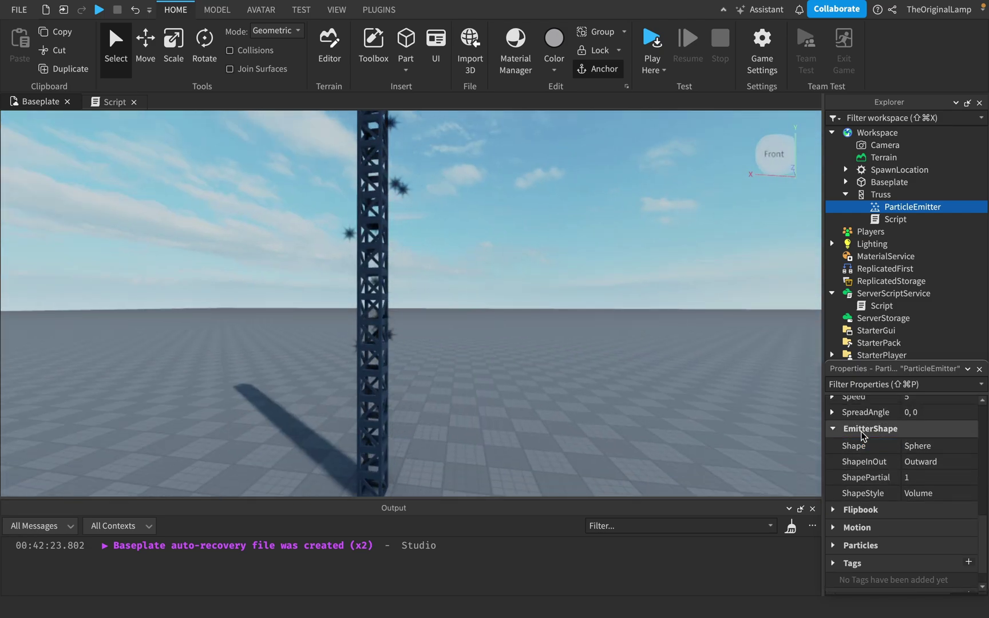
pyautogui.click(836, 430)
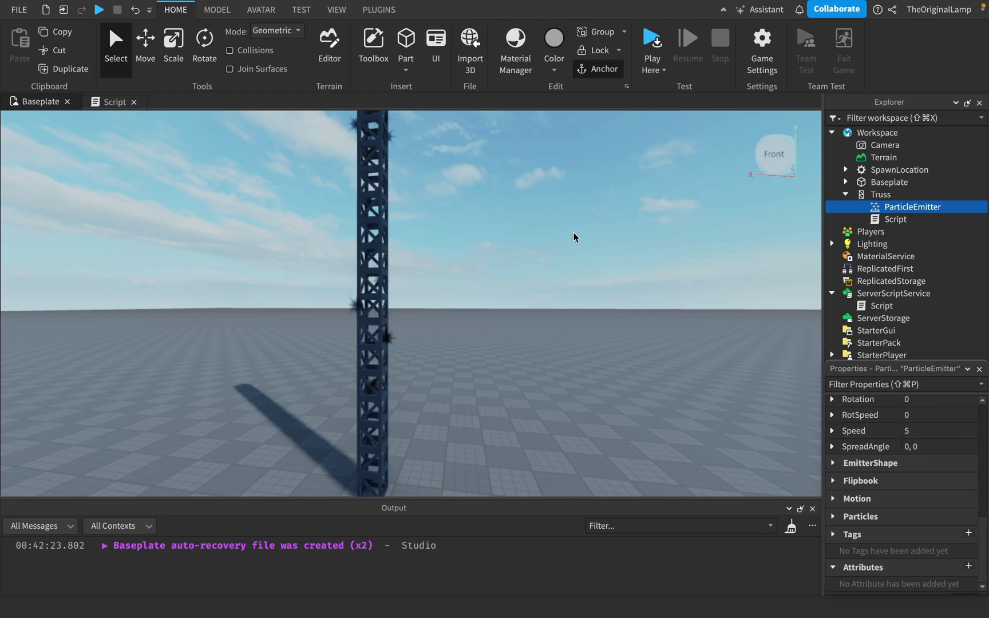
# - Collapse the Truss's child objects and review the truss part's own properties
pyautogui.click(845, 195)
pyautogui.scroll(6, 892, 478)
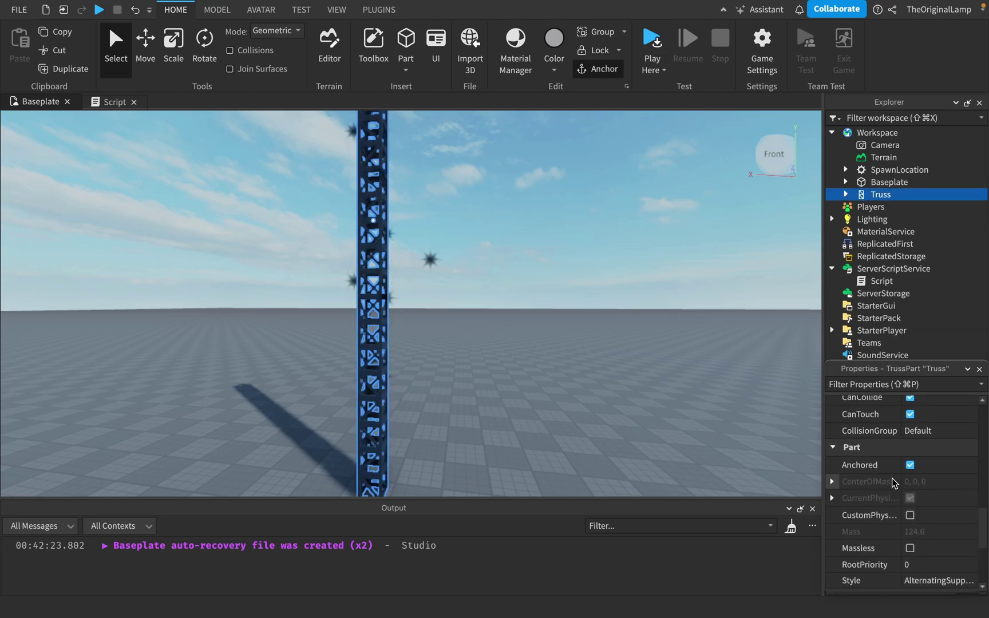
pyautogui.scroll(6, 933, 447)
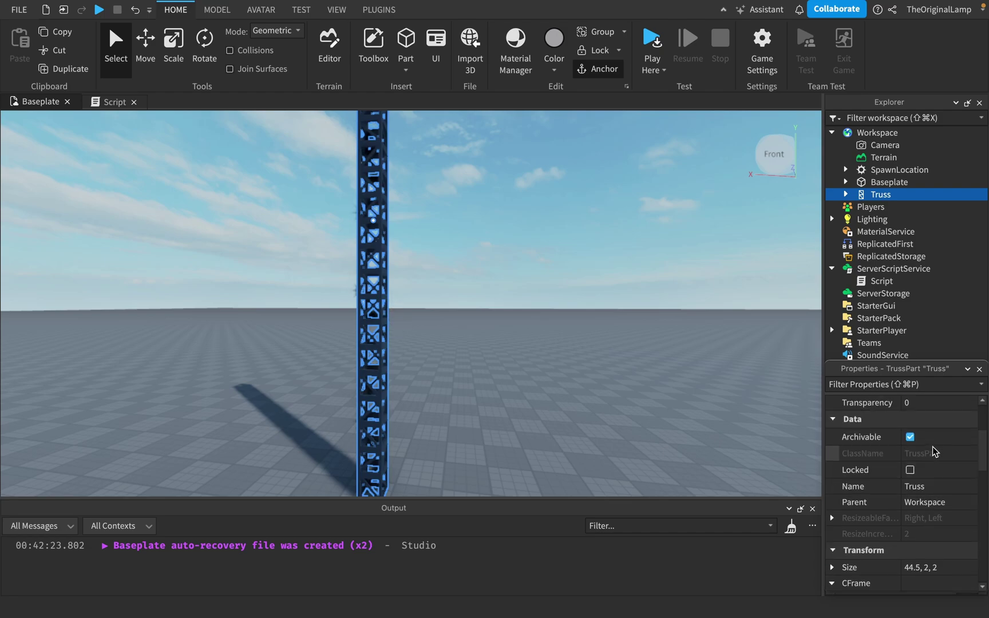
# - Start a playtest, walk the avatar to the truss and climb it to the top
pyautogui.click(658, 39)
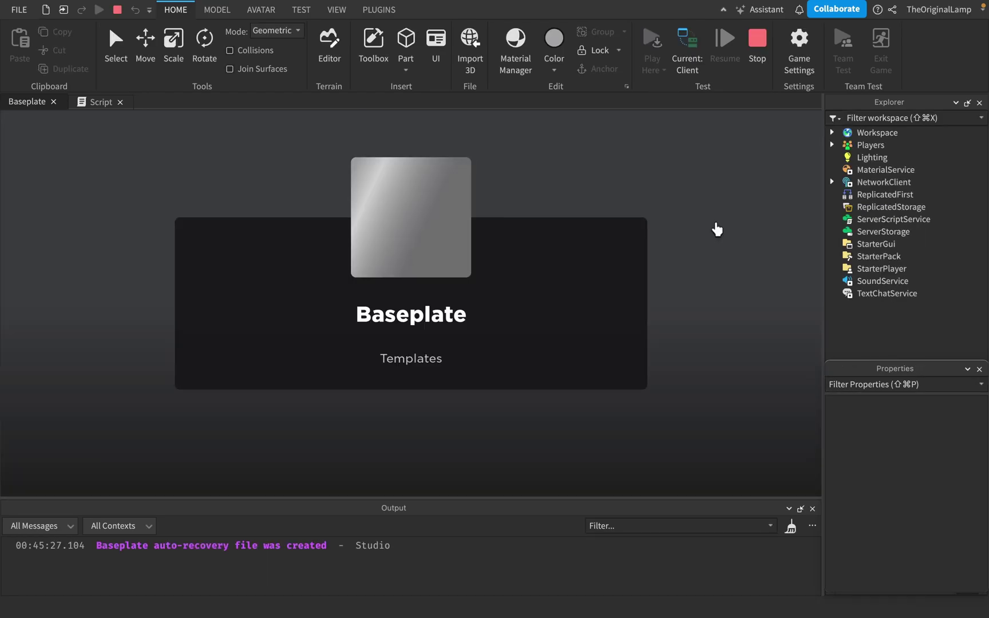
pyautogui.press('w')
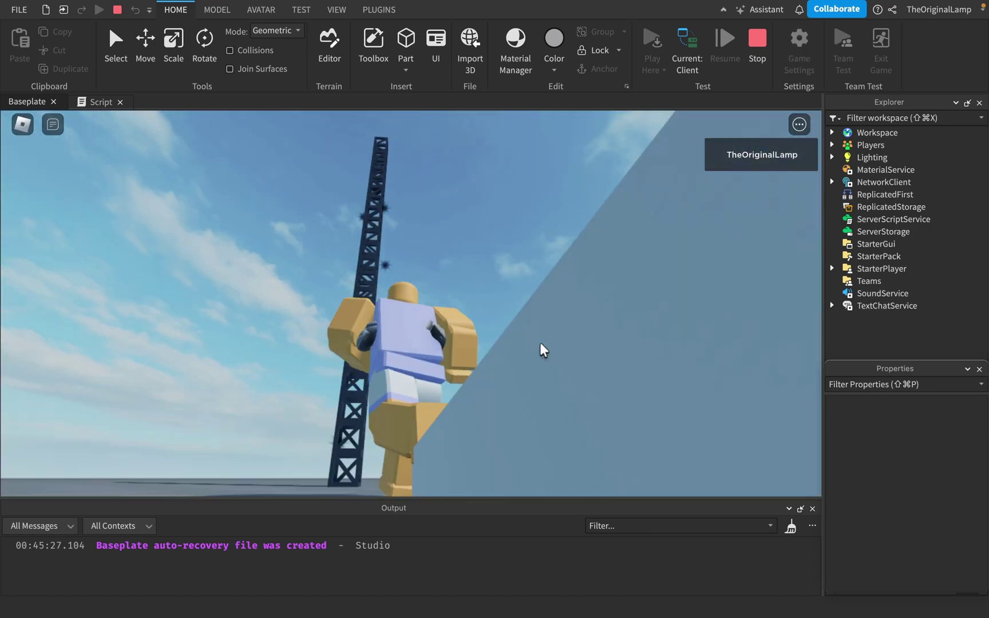
pyautogui.press('w')
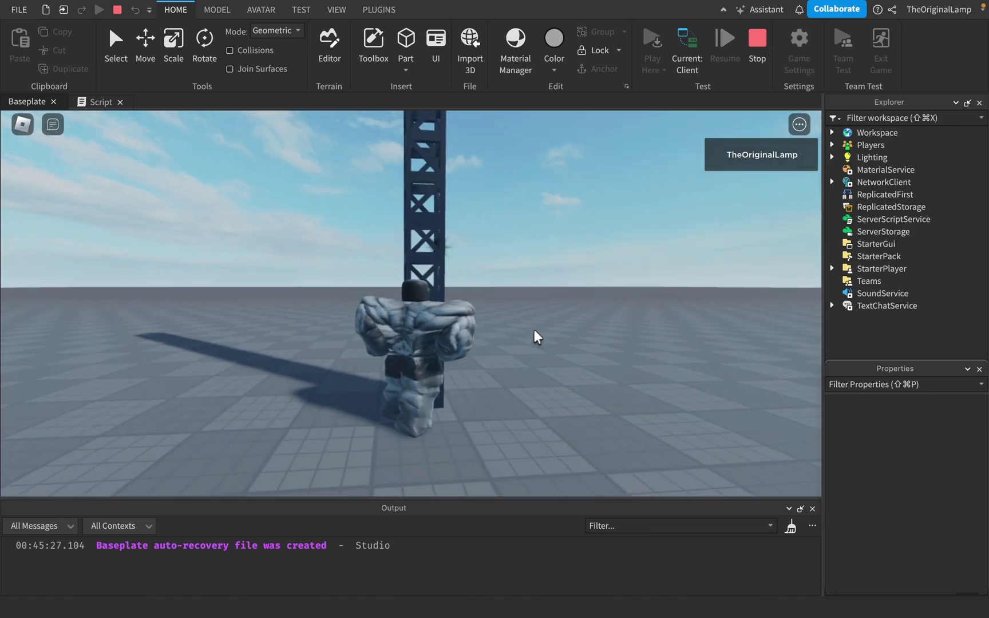
pyautogui.press('w')
pyautogui.moveTo(534, 329); pyautogui.dragTo(534, 329, button='right')
pyautogui.press('w')
pyautogui.moveTo(410, 243); pyautogui.dragTo(410, 243, button='right')
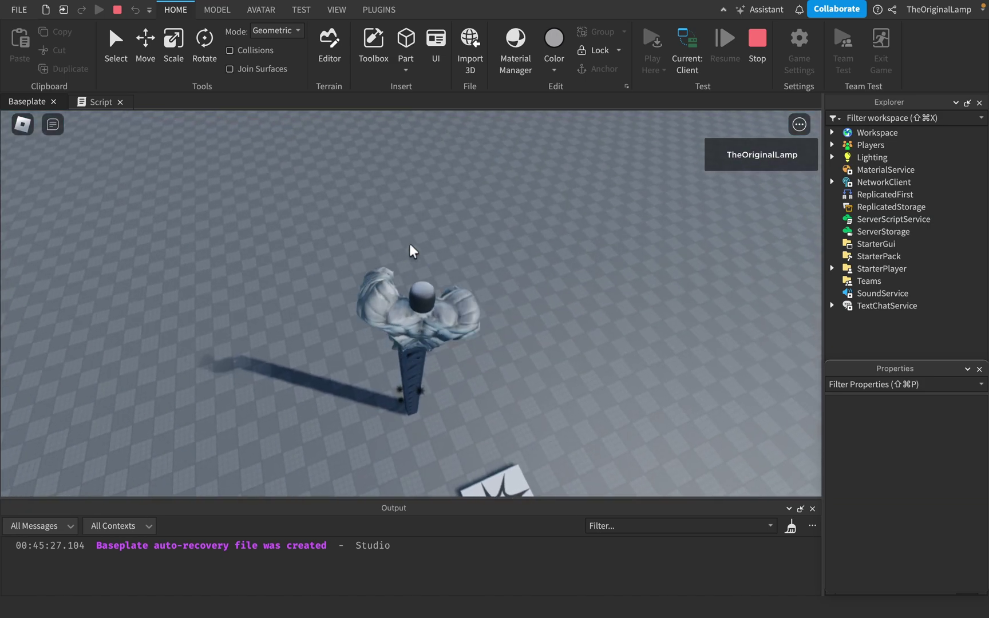
# - Bring the avatar back to the truss's base and climb up again from another side
pyautogui.press('w')
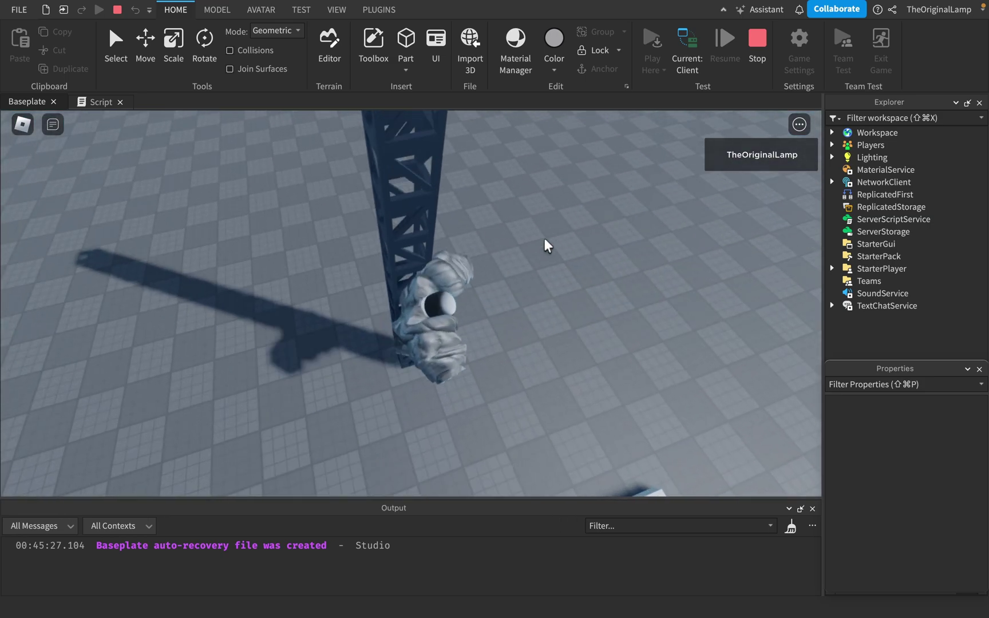
pyautogui.moveTo(544, 238); pyautogui.dragTo(544, 238, button='right')
pyautogui.press('w')
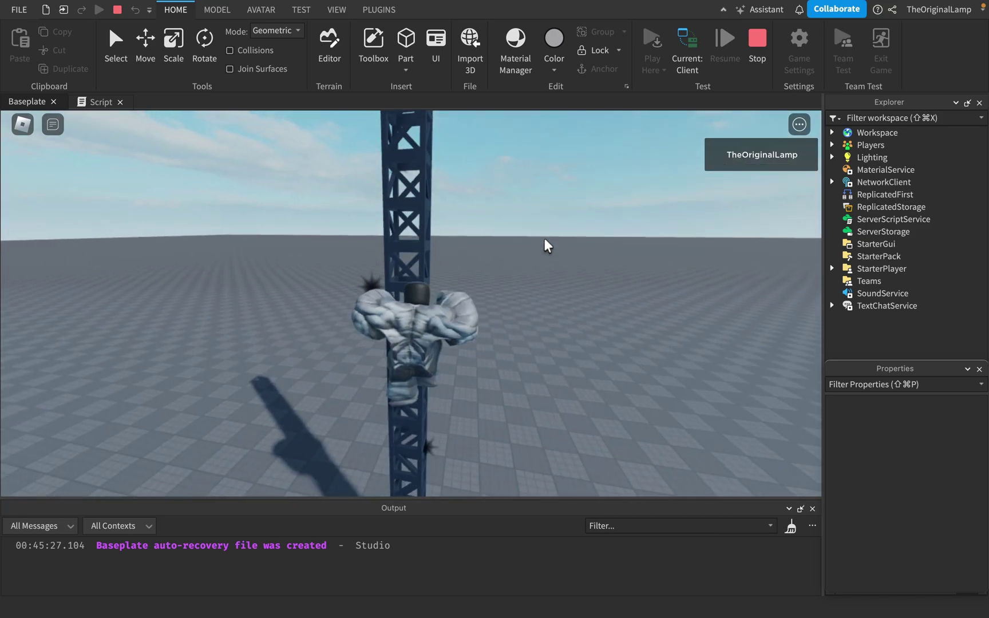
pyautogui.press('w')
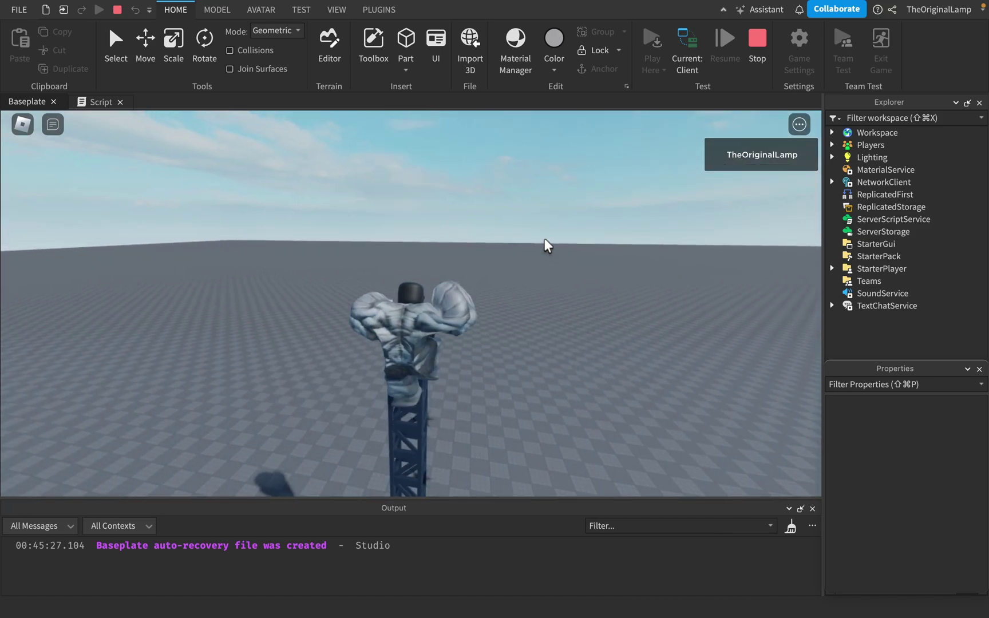
pyautogui.press('w')
# - Climb the truss once more and send the avatar over its upper end, viewing it from above
pyautogui.moveTo(544, 238); pyautogui.dragTo(544, 238, button='right')
pyautogui.press('w')
pyautogui.press('w')
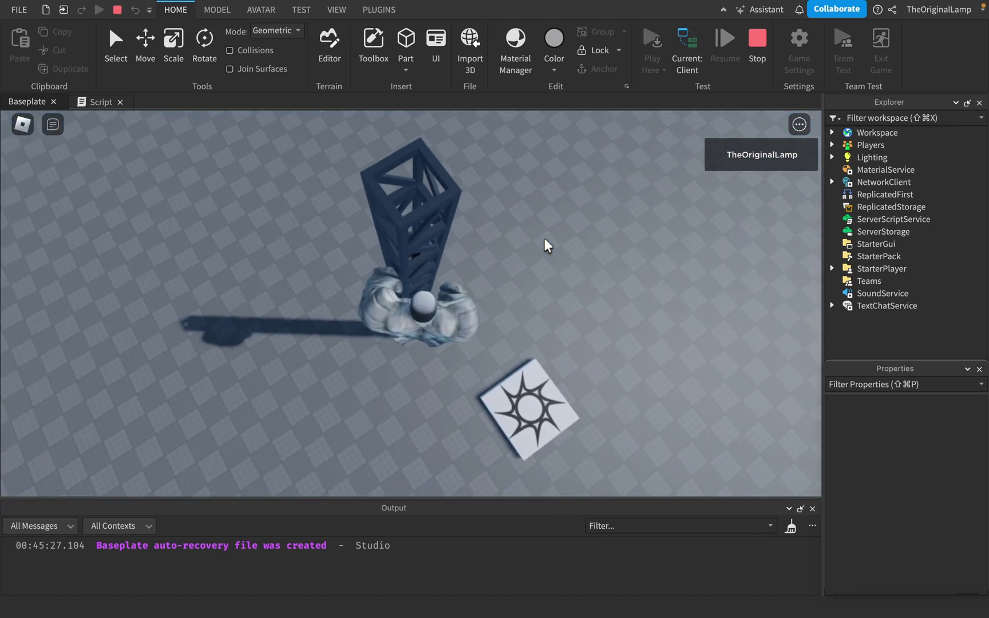
pyautogui.press('w')
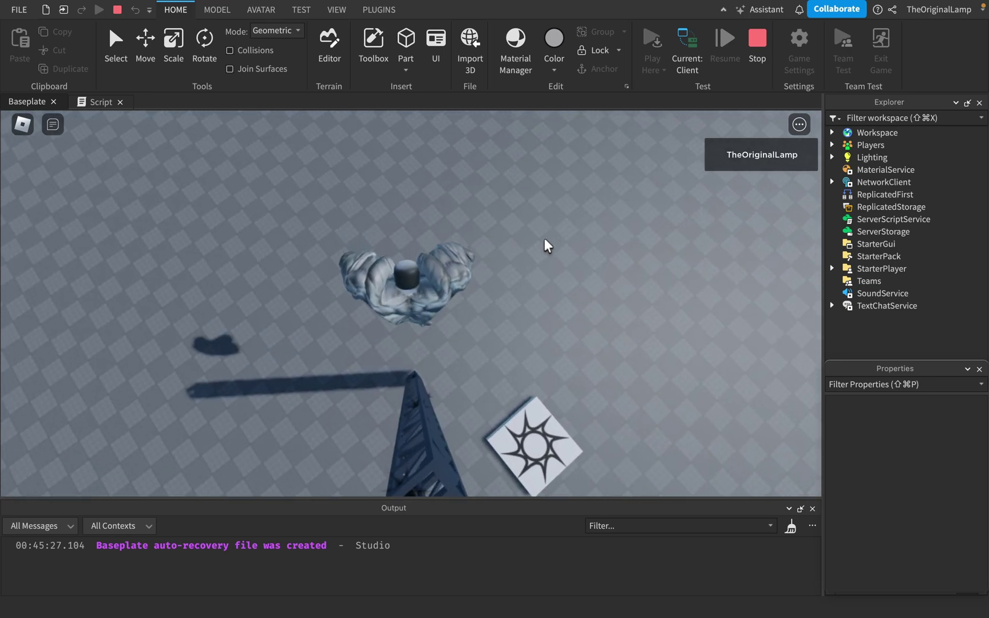
# - Move the avatar down and up the truss to test climbing in both directions
pyautogui.moveTo(544, 238); pyautogui.dragTo(544, 238, button='right')
pyautogui.press('w')
pyautogui.press('s')
pyautogui.press('s')
pyautogui.press('w')
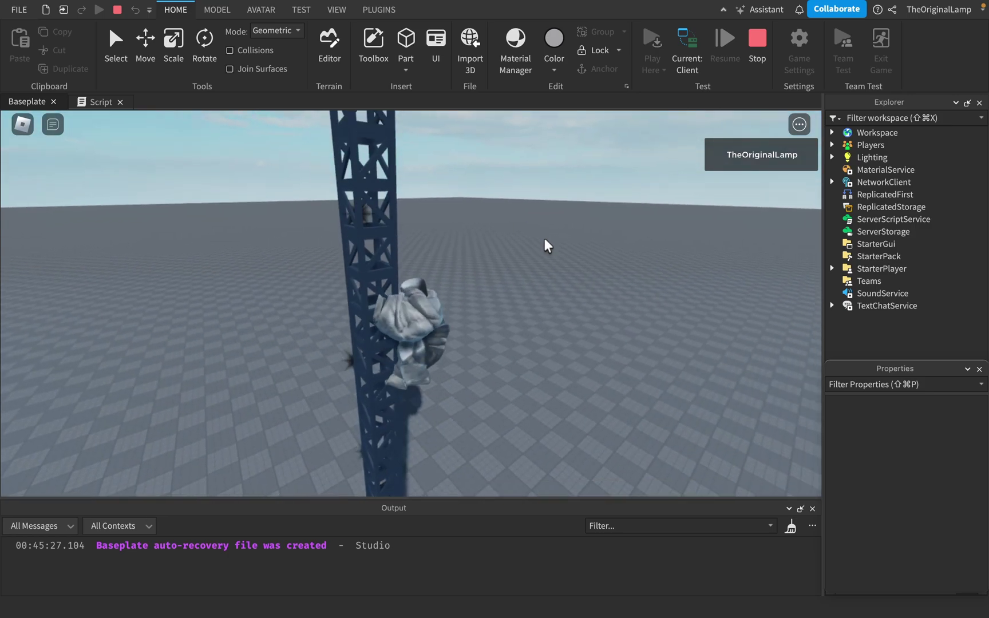
pyautogui.press('w')
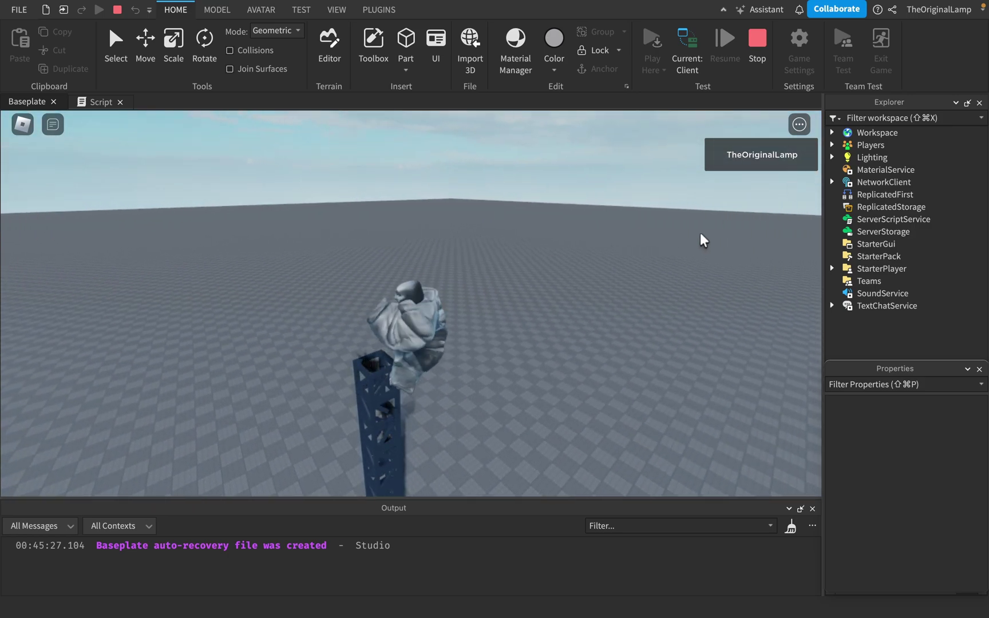
# - Expand the player's character in the Workspace and inspect the Status object inside its Humanoid
pyautogui.click(833, 145)
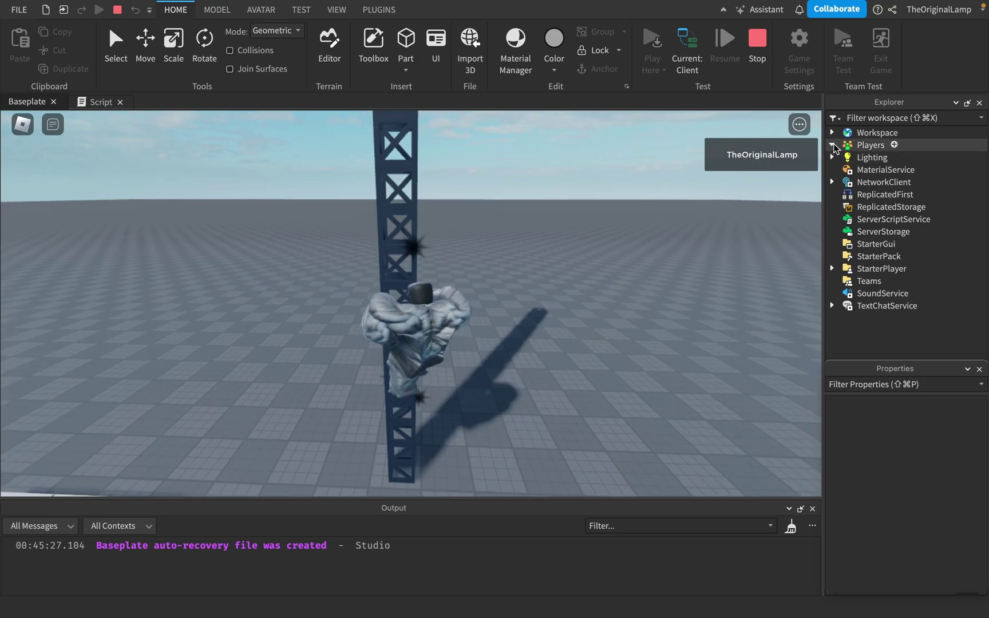
pyautogui.click(845, 157)
pyautogui.click(833, 145)
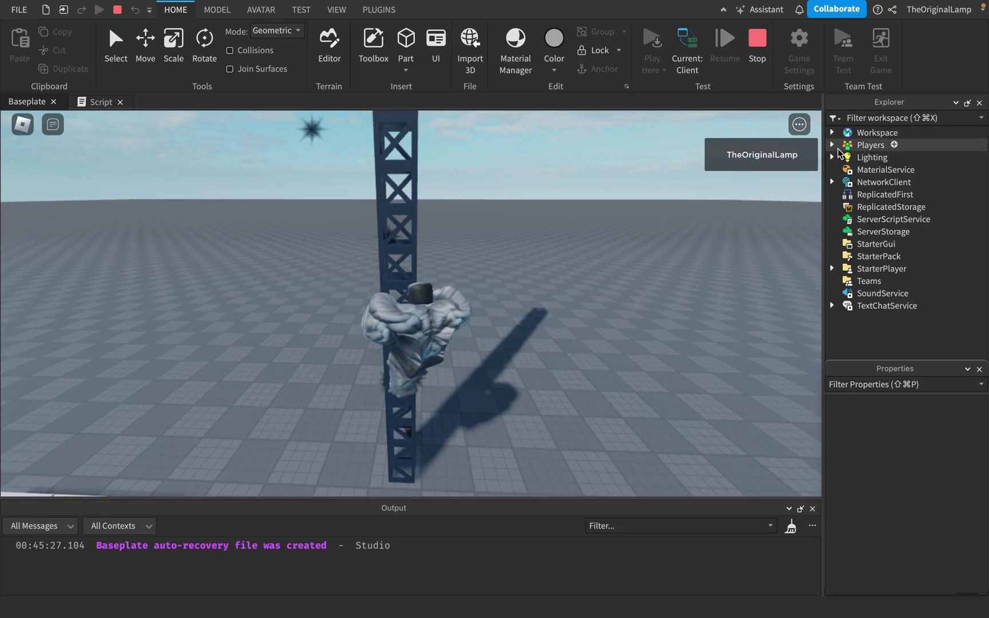
pyautogui.click(832, 132)
pyautogui.click(846, 182)
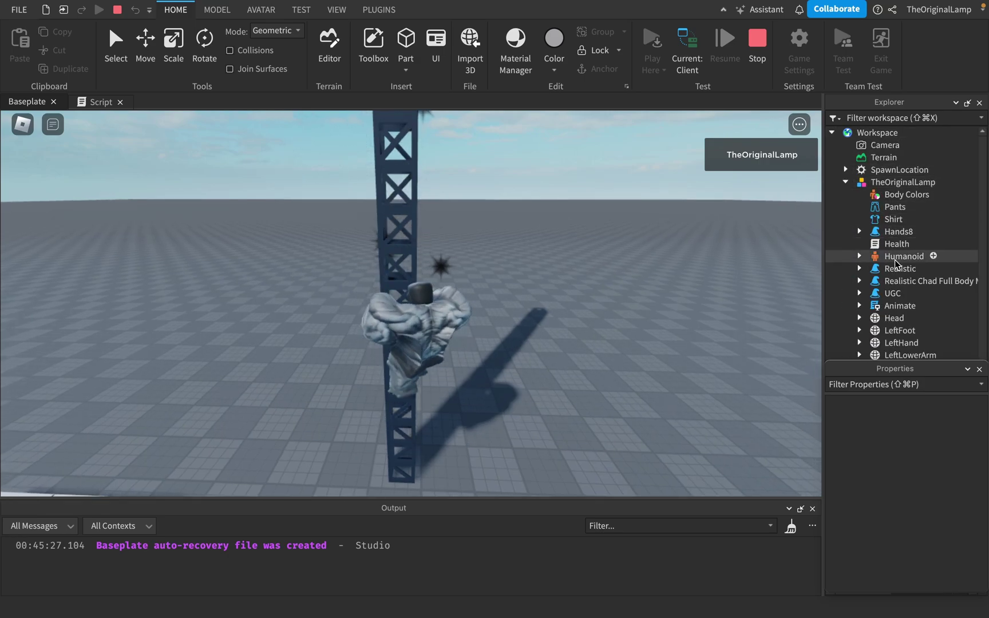
pyautogui.click(896, 257)
pyautogui.click(859, 257)
pyautogui.scroll(-3, 859, 264)
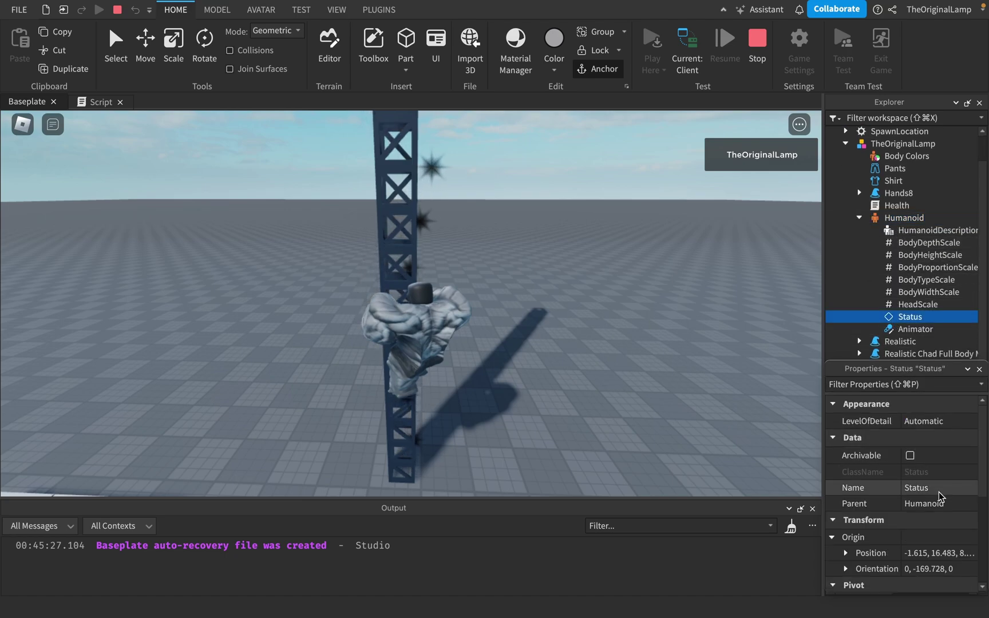
pyautogui.scroll(-5, 932, 476)
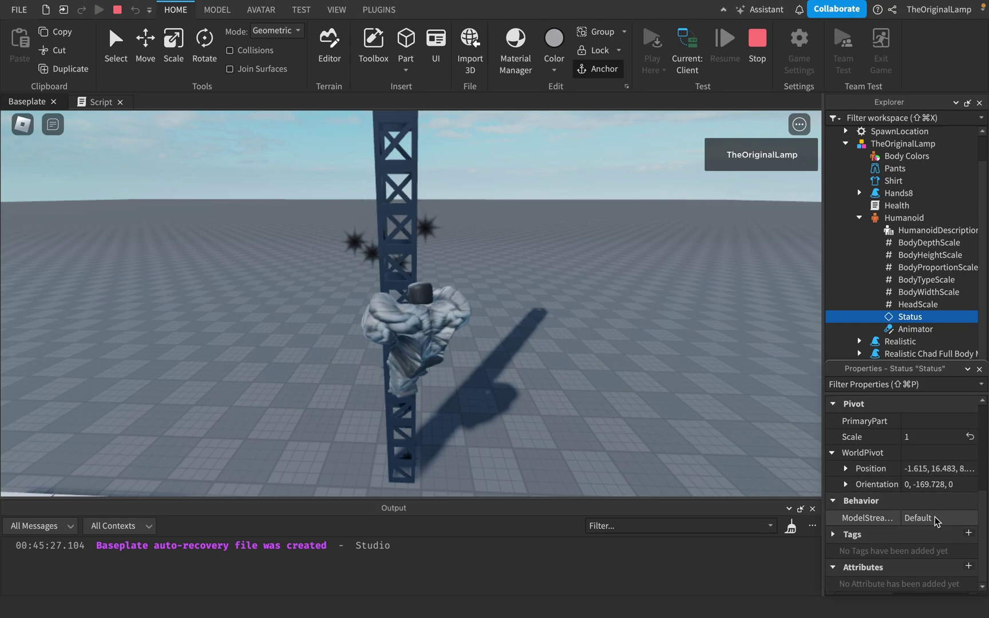
# - Examine the Humanoid's Behavior, Control, Game and Jump Settings properties for climbing options, and collapse the Workspace tree
pyautogui.click(893, 223)
pyautogui.scroll(-8, 901, 487)
pyautogui.scroll(3, 901, 487)
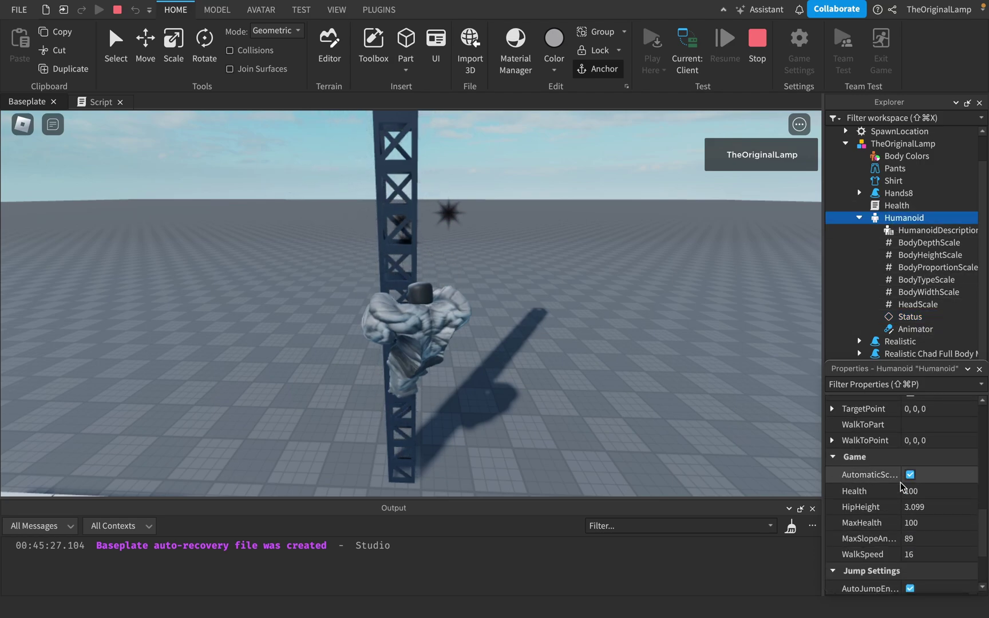
pyautogui.scroll(-4, 901, 487)
pyautogui.scroll(3, 902, 487)
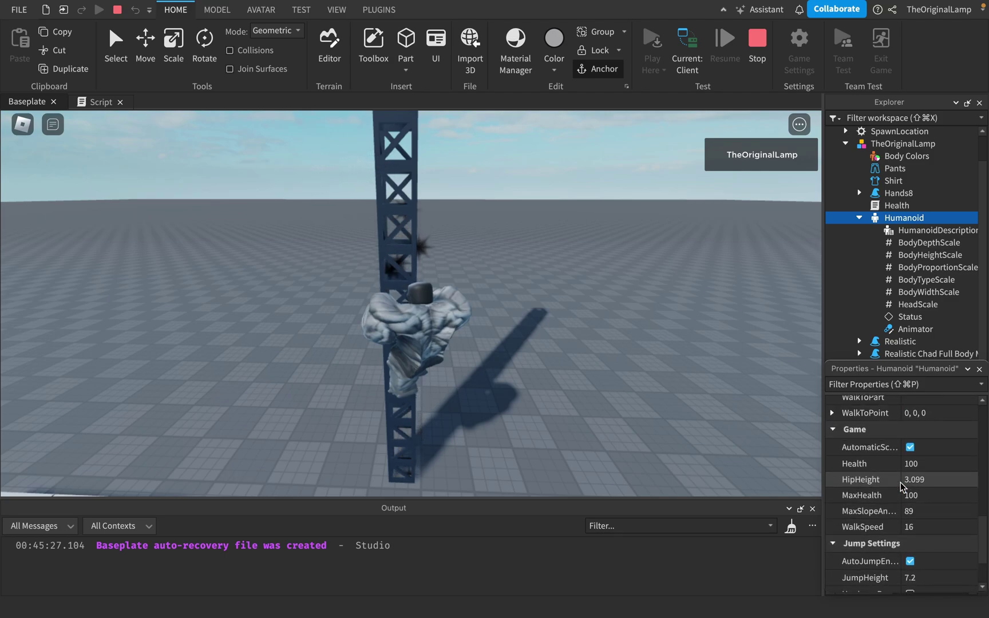
pyautogui.scroll(5, 902, 486)
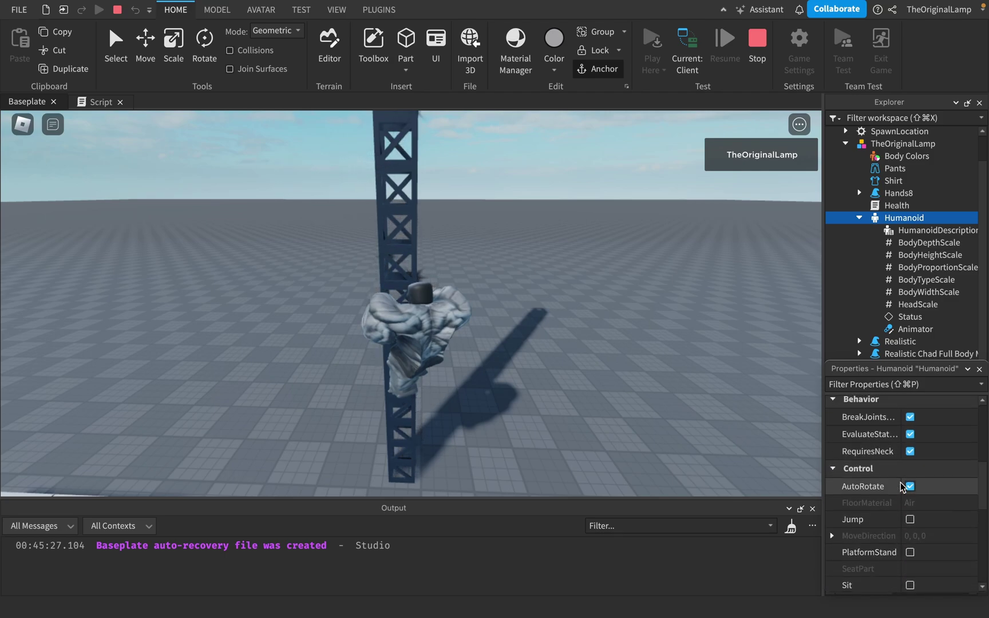
pyautogui.scroll(6, 911, 522)
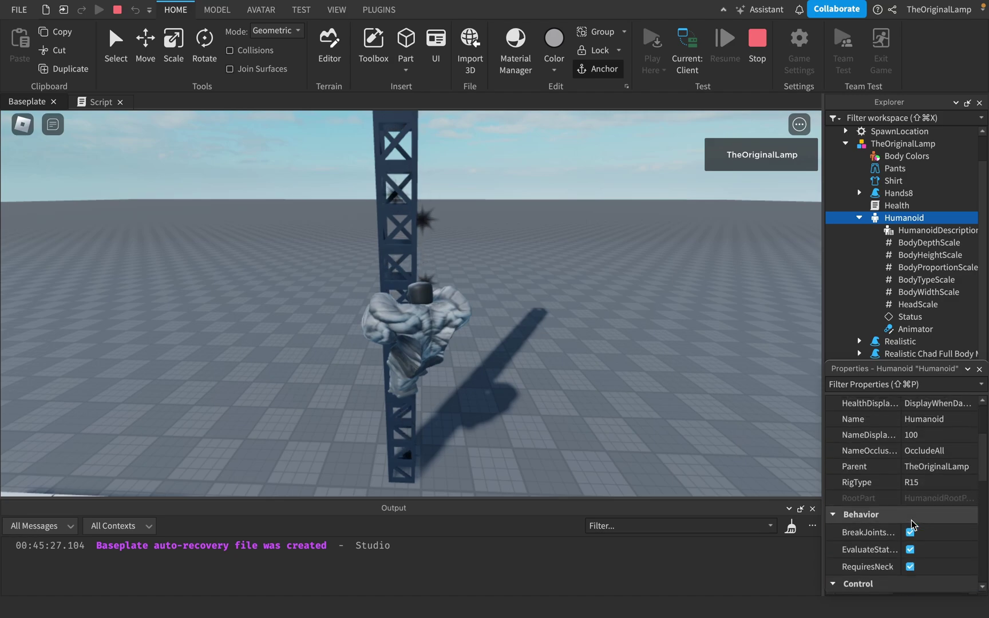
pyautogui.scroll(-4, 923, 513)
pyautogui.scroll(-5, 923, 514)
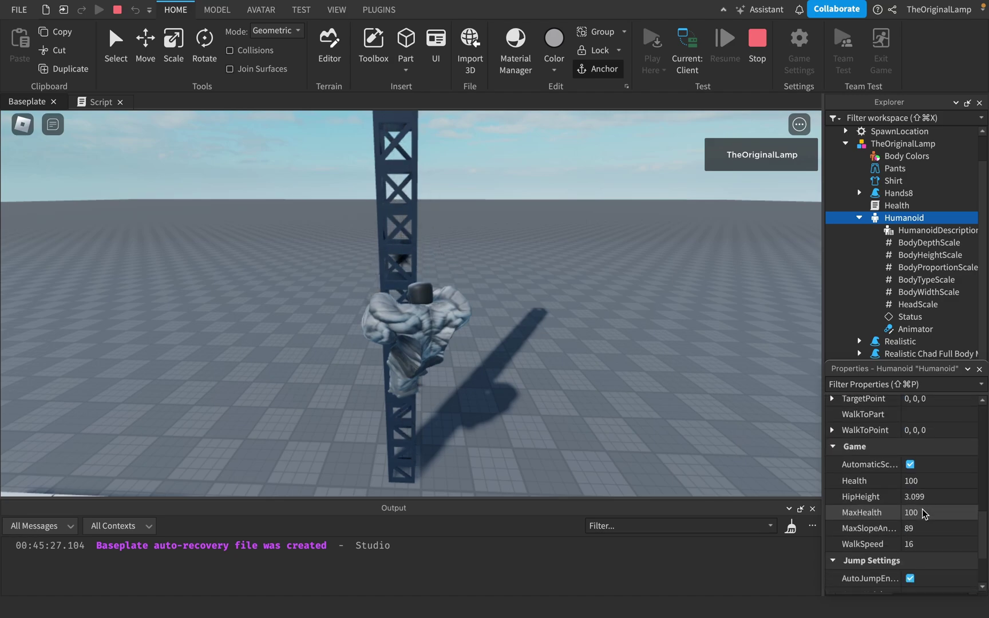
pyautogui.moveTo(604, 402); pyautogui.dragTo(613, 390, button='right')
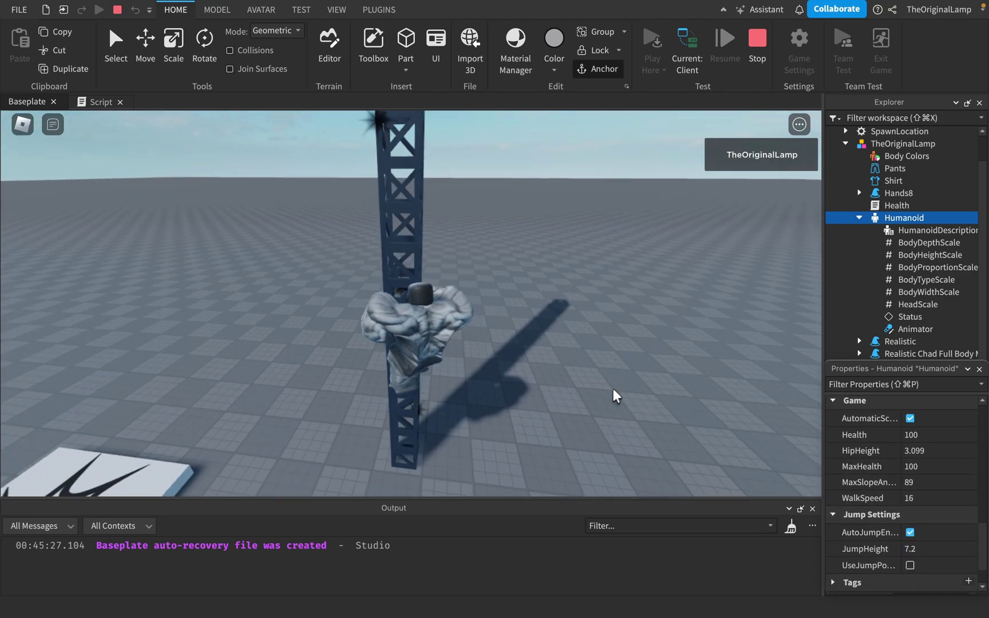
pyautogui.click(846, 143)
pyautogui.click(832, 132)
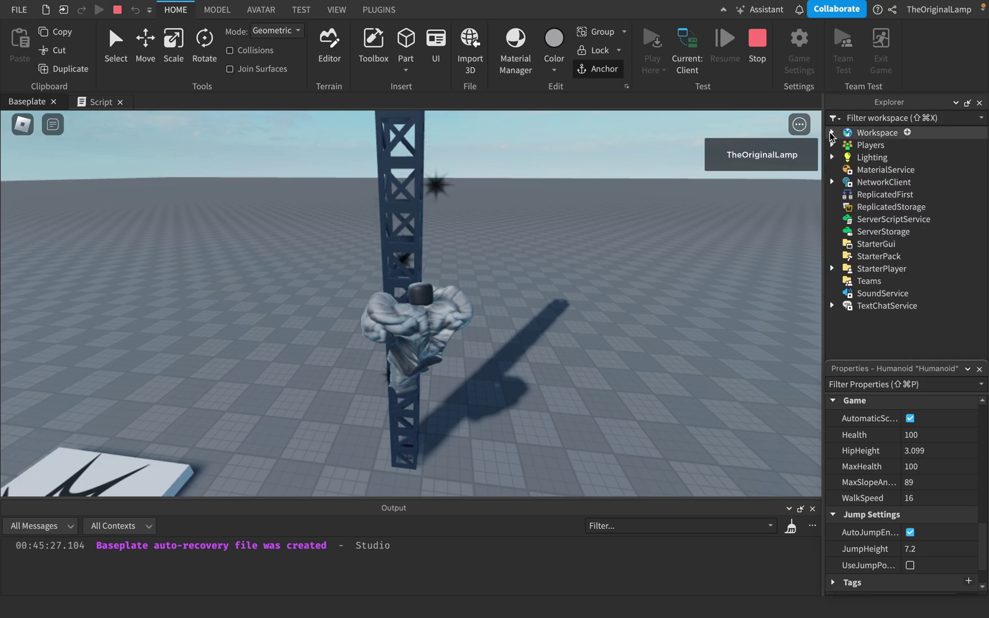
# - Climb the avatar up and down the truss on the side facing the spawn location
pyautogui.moveTo(631, 226); pyautogui.dragTo(627, 240, button='right')
pyautogui.press('w')
pyautogui.press('w')
pyautogui.press('w')
pyautogui.press('s')
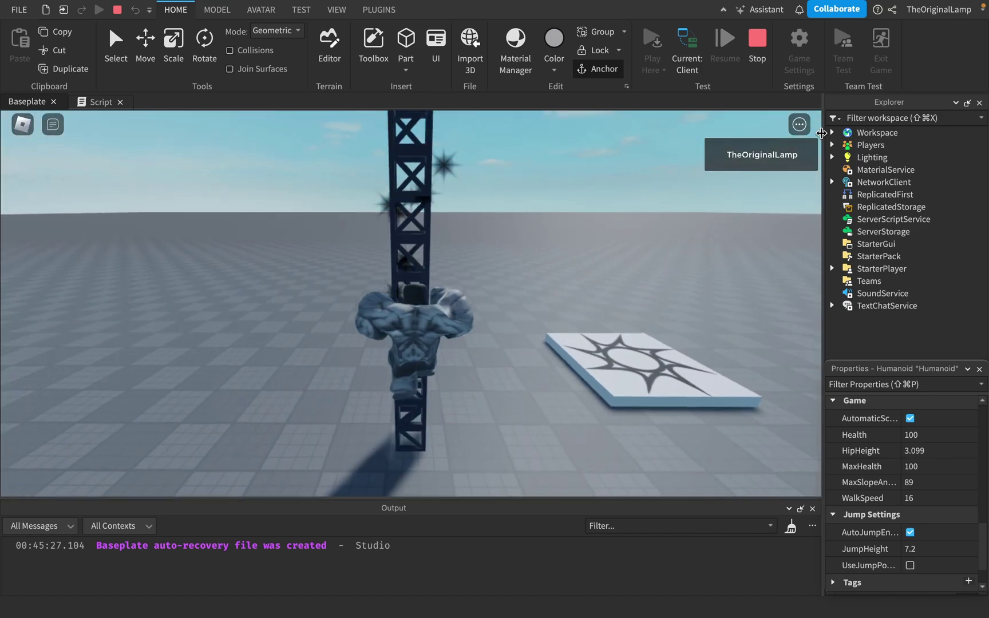
# - Expand the Truss in the running game's Workspace and inspect its Script's properties
pyautogui.click(831, 133)
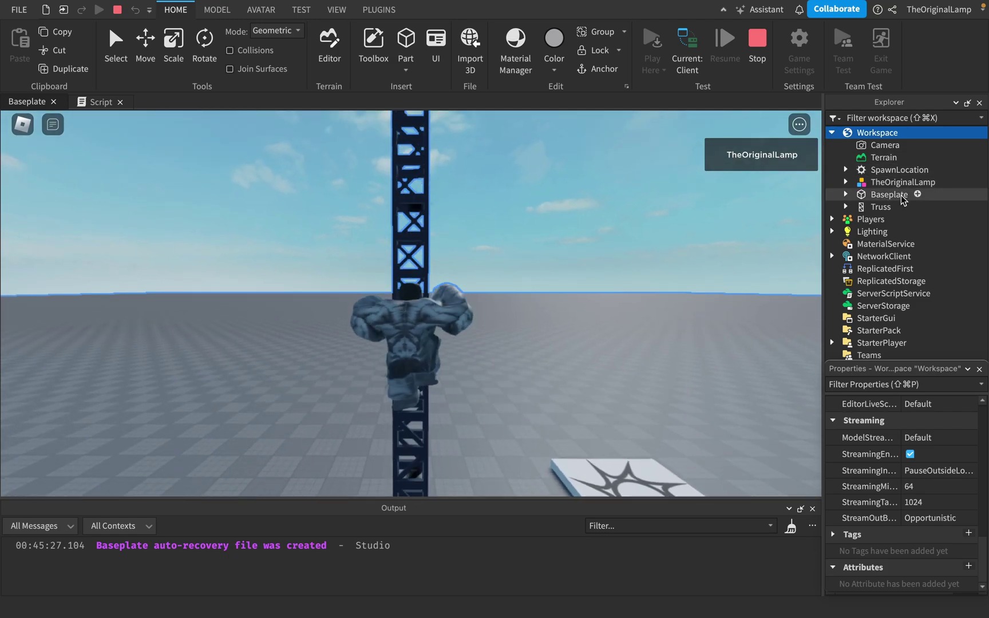
pyautogui.click(880, 208)
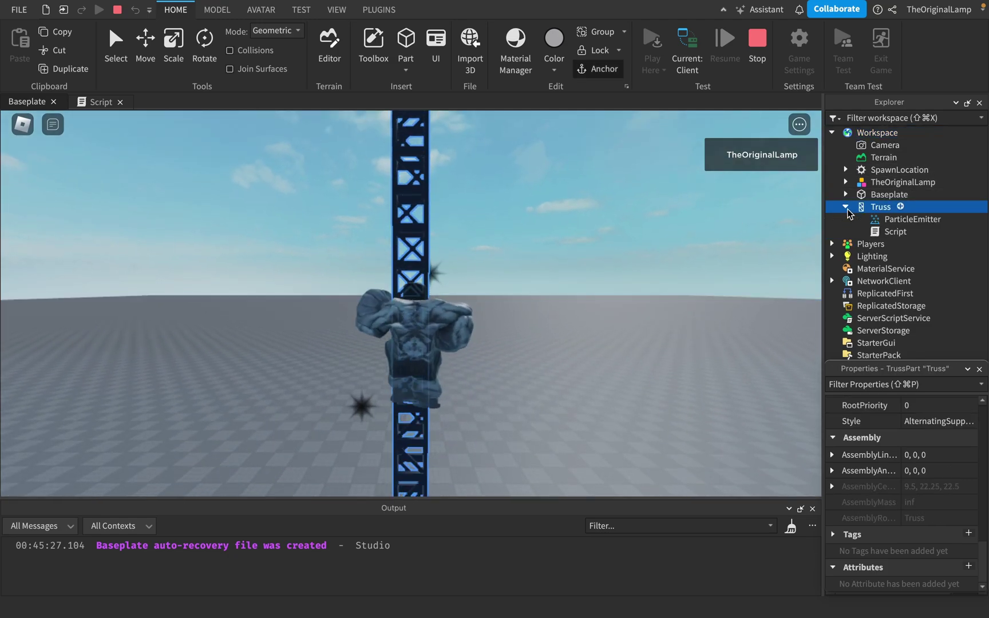
pyautogui.click(885, 232)
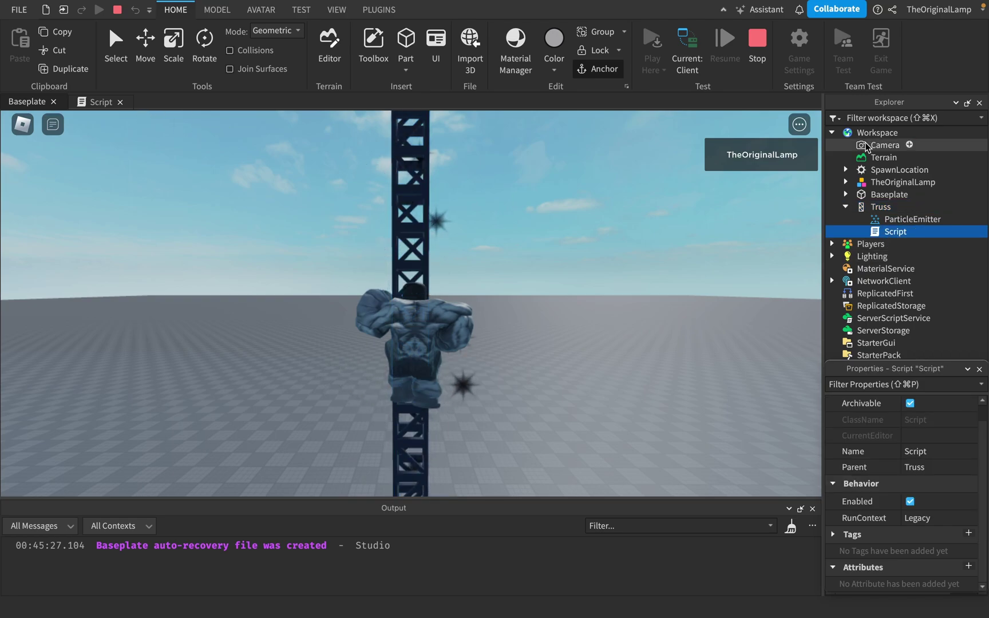
# - Climb the avatar to the top of the truss and end the playtest
pyautogui.moveTo(695, 192); pyautogui.dragTo(695, 192, button='right')
pyautogui.press('w')
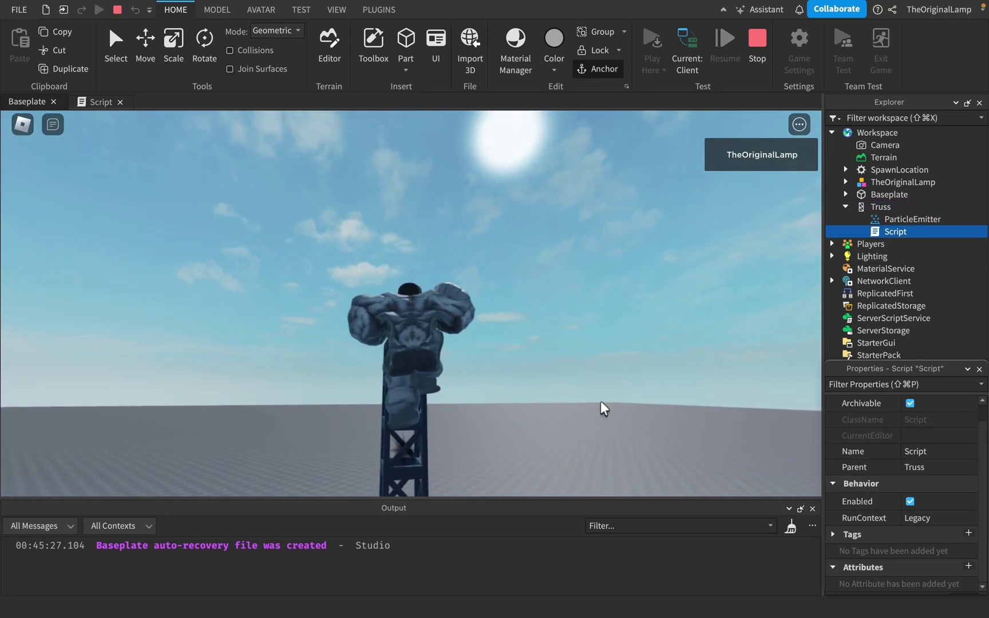
pyautogui.moveTo(600, 403); pyautogui.dragTo(601, 403, button='right')
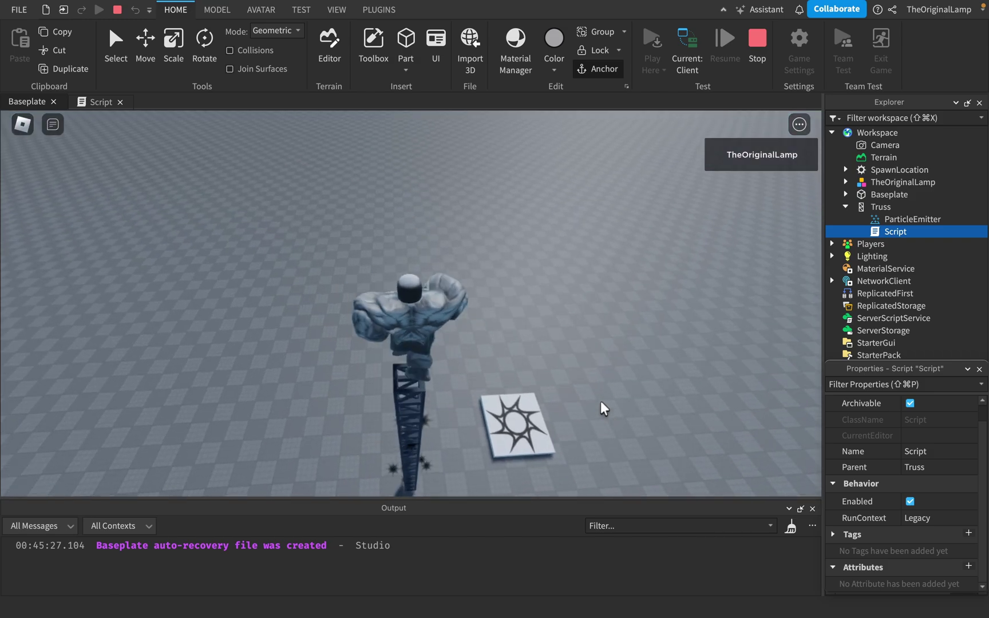
pyautogui.click(757, 50)
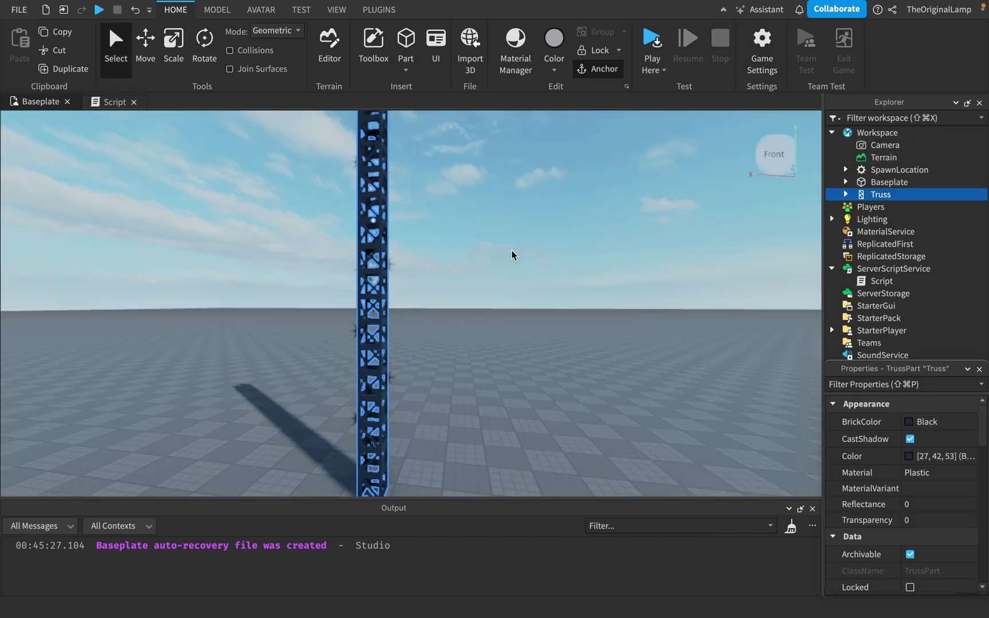
# - Delete the ParticleEmitter and the Script from inside the Truss
pyautogui.scroll(3, 512, 255)
pyautogui.scroll(2, 512, 252)
pyautogui.click(846, 195)
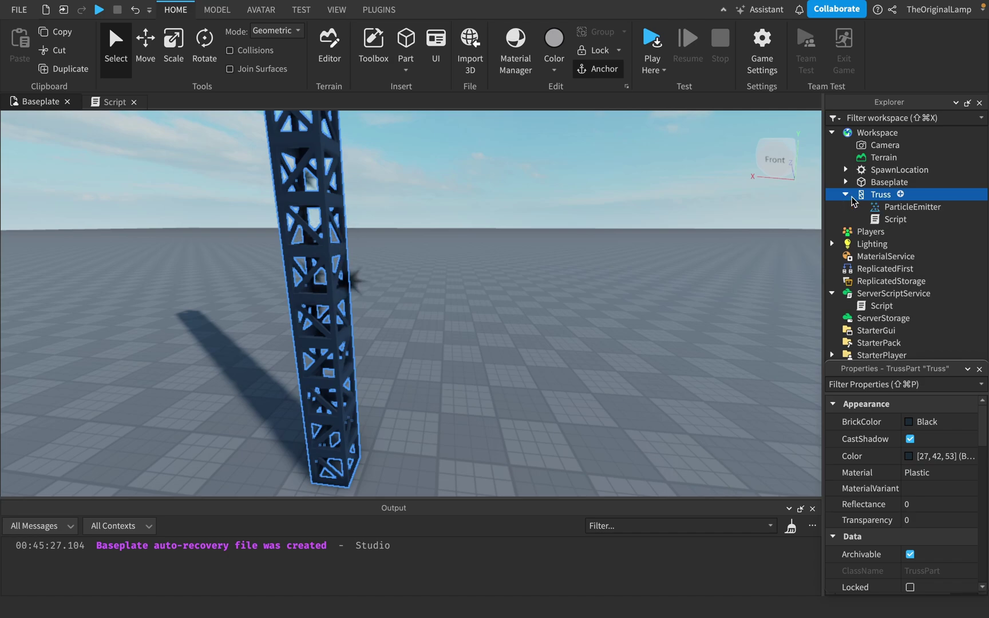
pyautogui.click(895, 219)
pyautogui.keyDown('shift'); pyautogui.click(912, 207); pyautogui.keyUp('shift')
pyautogui.press('Delete')
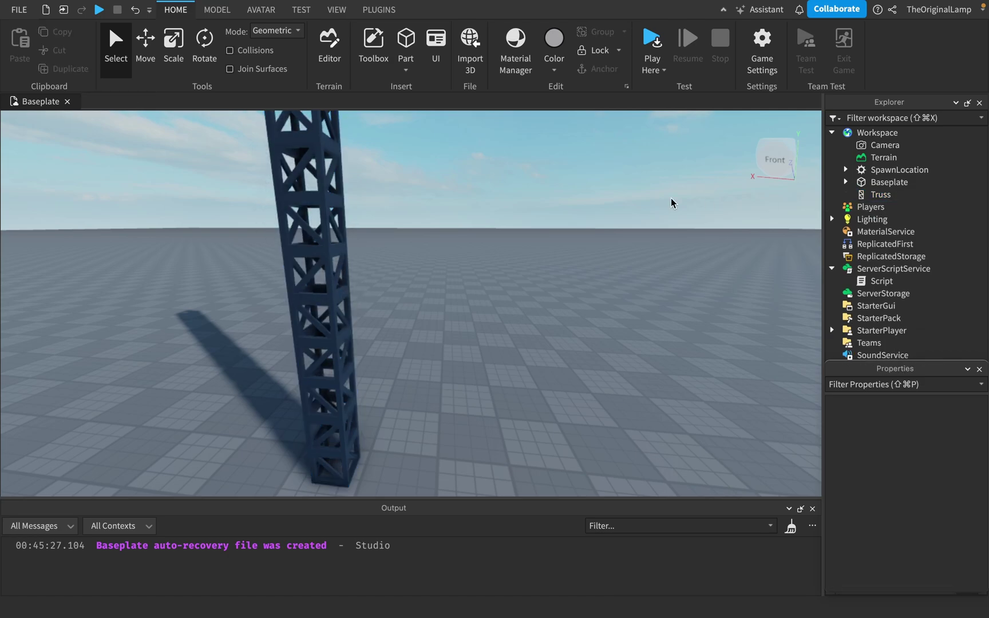
# - Try to resize the truss sideways with the Scale handles, and undo the change
pyautogui.click(368, 231)
pyautogui.press('f')
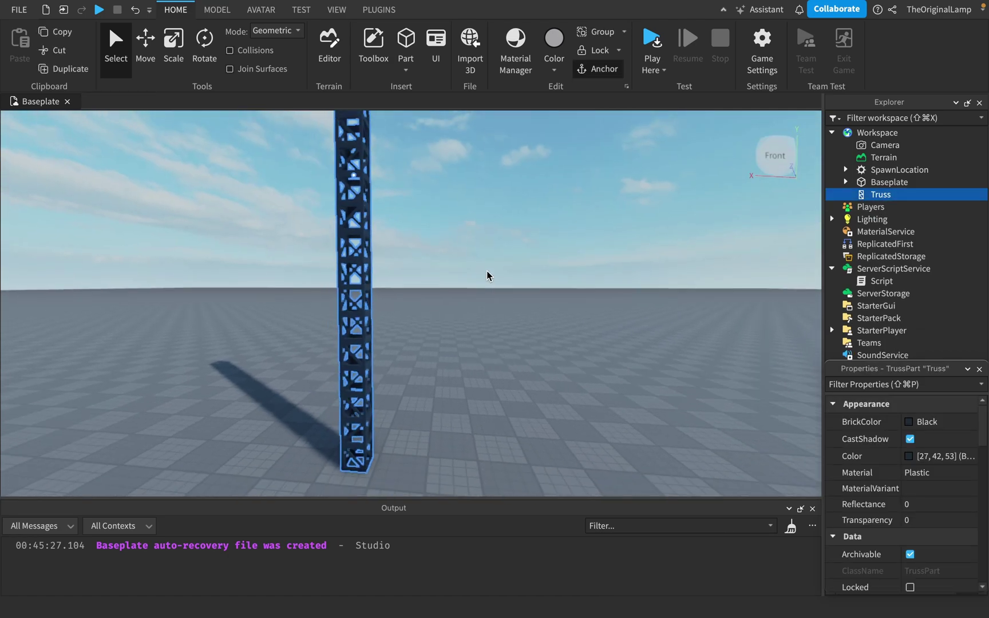
pyautogui.press('super+2')
pyautogui.moveTo(413, 233); pyautogui.dragTo(542, 248)
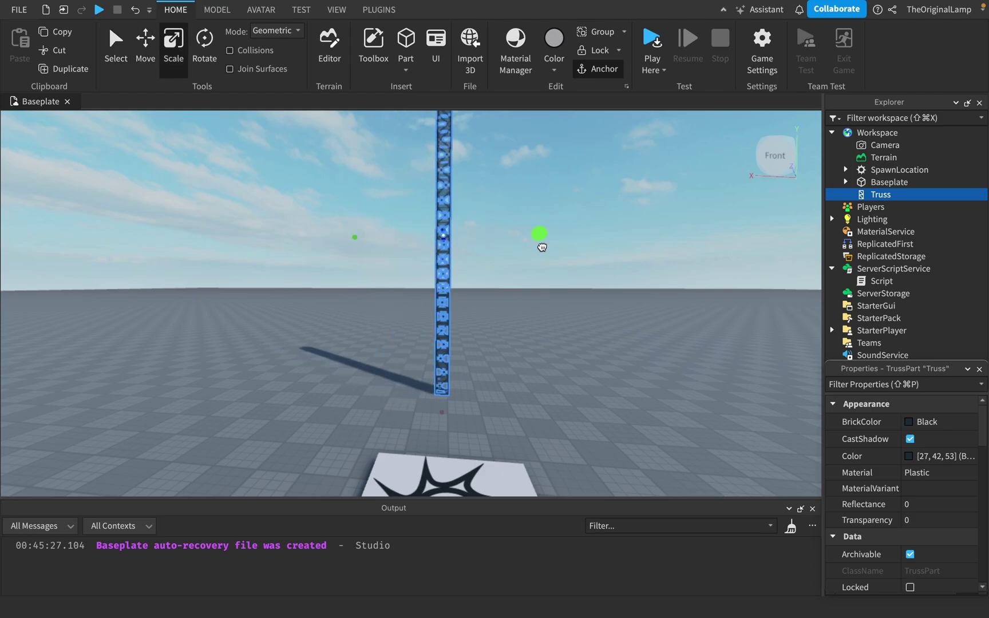
pyautogui.press('super+z')
# - Insert a second truss part into the Workspace near the spawn location
pyautogui.press('w')
pyautogui.moveTo(542, 247); pyautogui.dragTo(537, 232, button='right')
pyautogui.scroll(-10, 347, 322)
pyautogui.press('w')
pyautogui.click(907, 132)
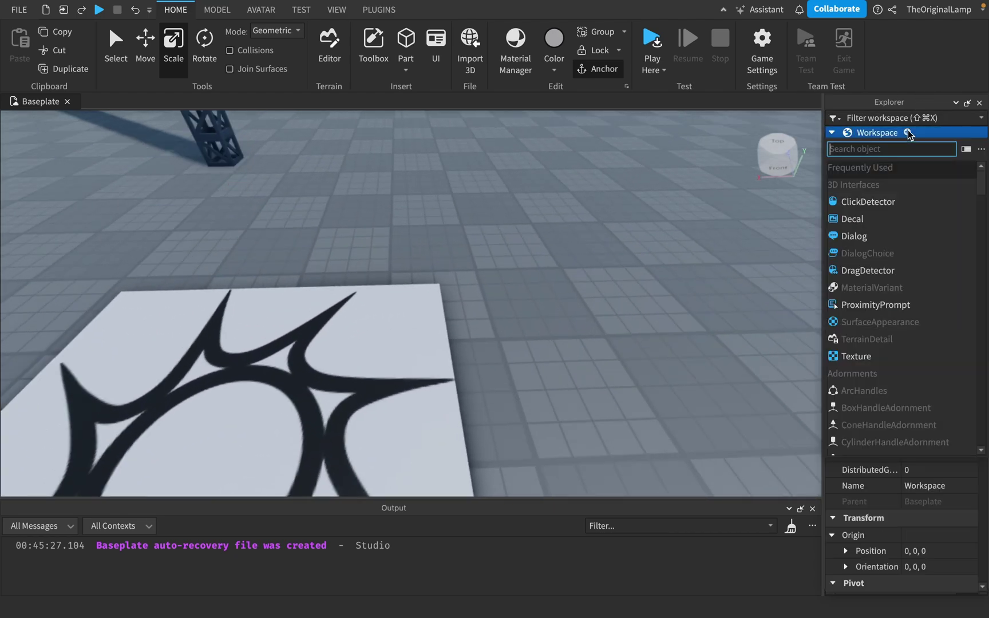
pyautogui.write('truss')
pyautogui.click(857, 169)
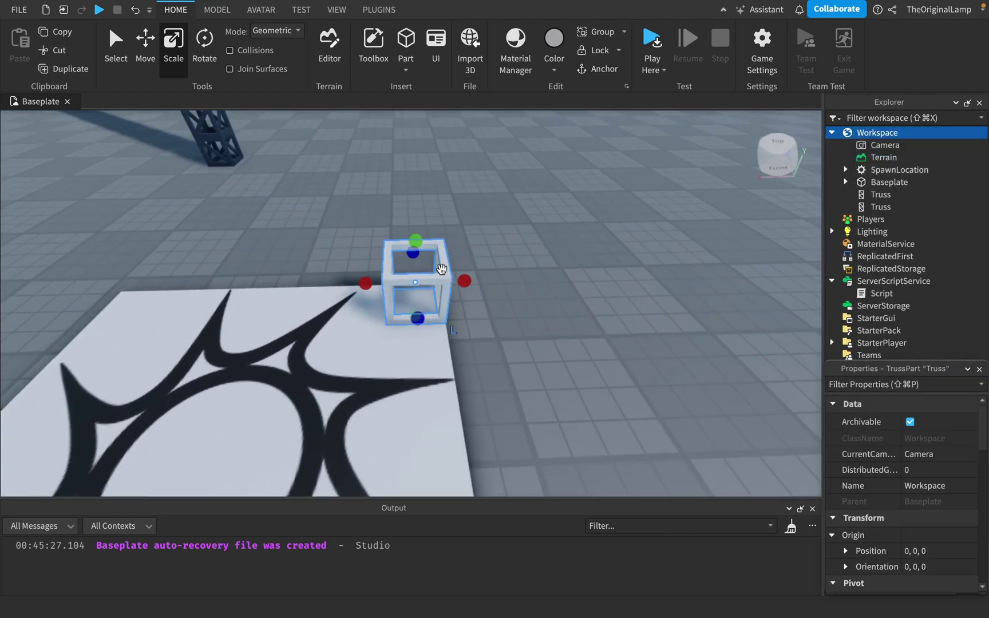
# - Shift the new grey truss beside the spawn location, examine it from several sides, and delete it
pyautogui.moveTo(441, 269); pyautogui.dragTo(458, 253)
pyautogui.scroll(5, 530, 261)
pyautogui.scroll(-3, 531, 261)
pyautogui.moveTo(531, 260); pyautogui.dragTo(378, 265, button='right')
pyautogui.scroll(3, 378, 264)
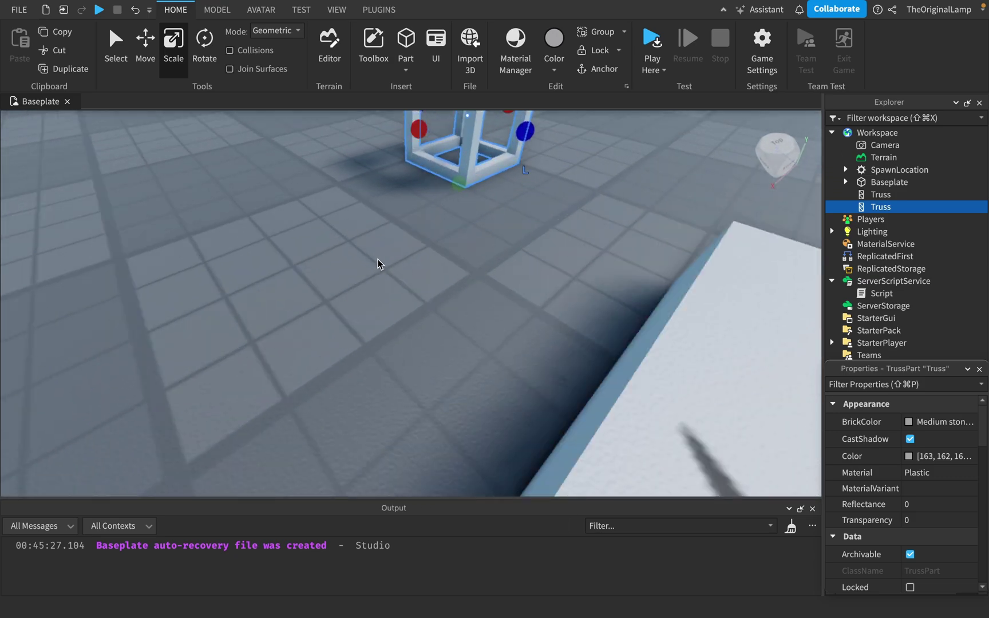
pyautogui.scroll(-3, 378, 264)
pyautogui.moveTo(630, 192); pyautogui.dragTo(630, 192, button='right')
pyautogui.scroll(3, 630, 193)
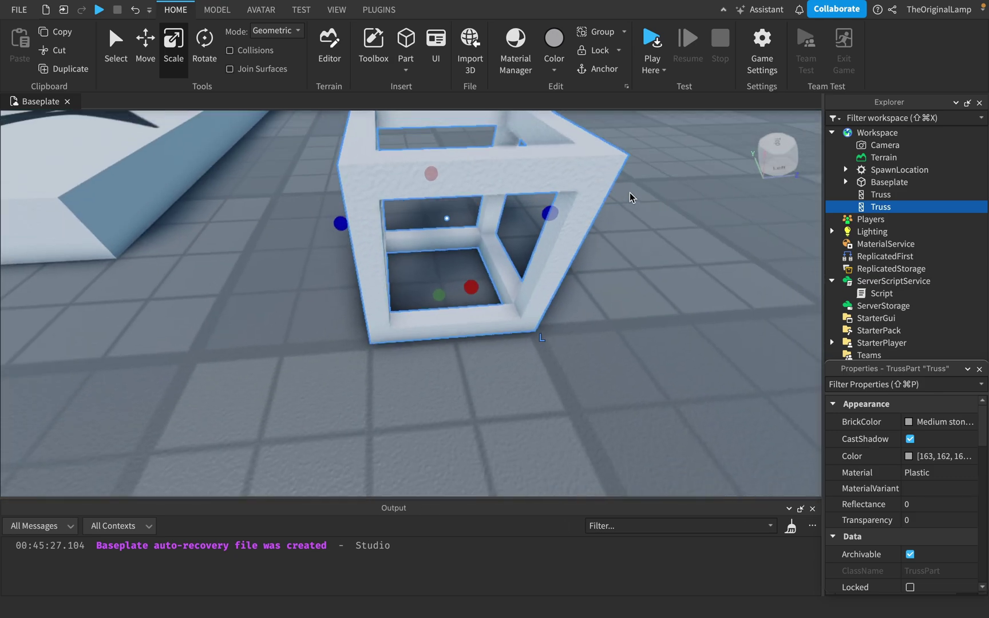
pyautogui.scroll(-5, 630, 193)
pyautogui.press('Delete')
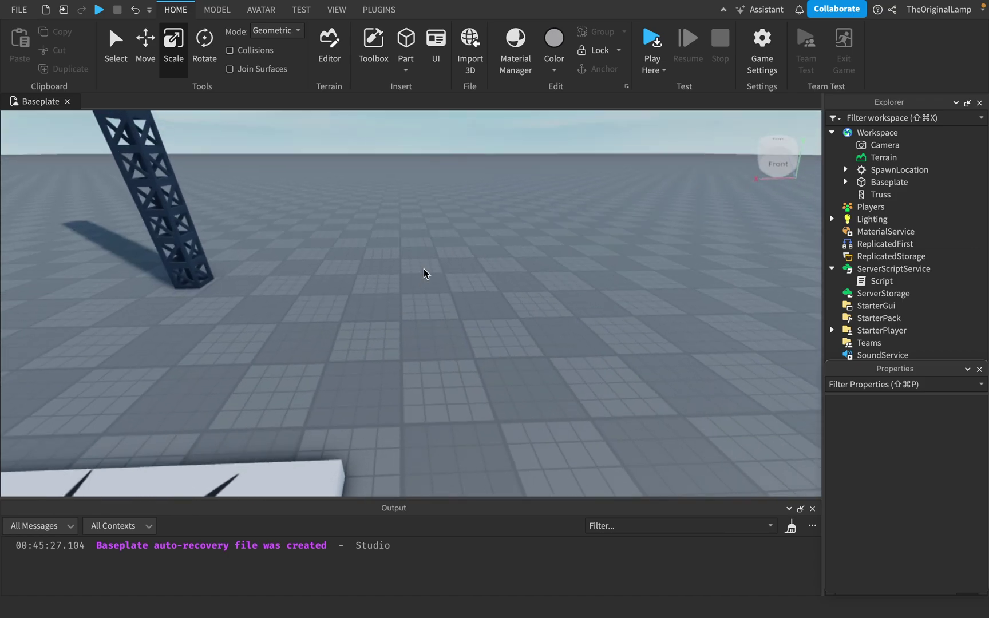
# - Toggle the tall truss's CastShadow property and check the shadow on the baseplate
pyautogui.press('w')
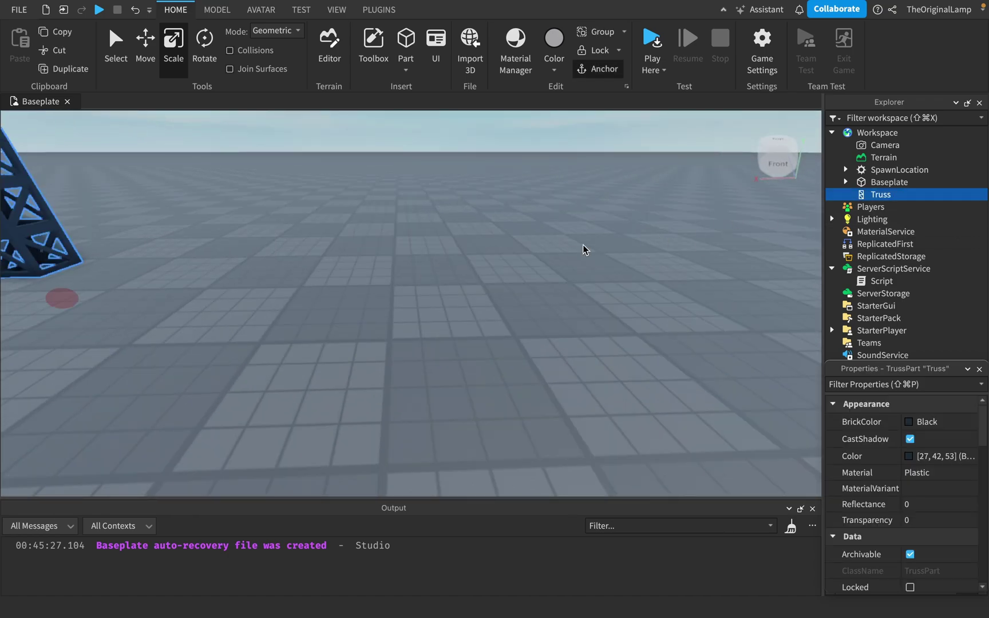
pyautogui.press('s')
pyautogui.moveTo(583, 245); pyautogui.dragTo(584, 247, button='right')
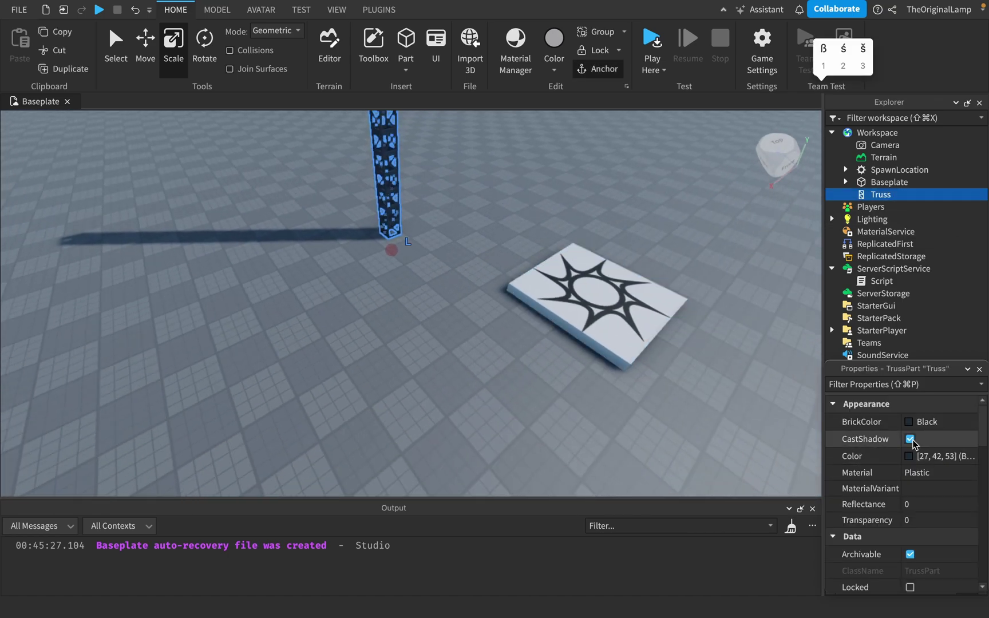
pyautogui.click(910, 439)
pyautogui.press('w')
pyautogui.moveTo(644, 325); pyautogui.dragTo(636, 288, button='right')
pyautogui.click(643, 324)
pyautogui.press('w')
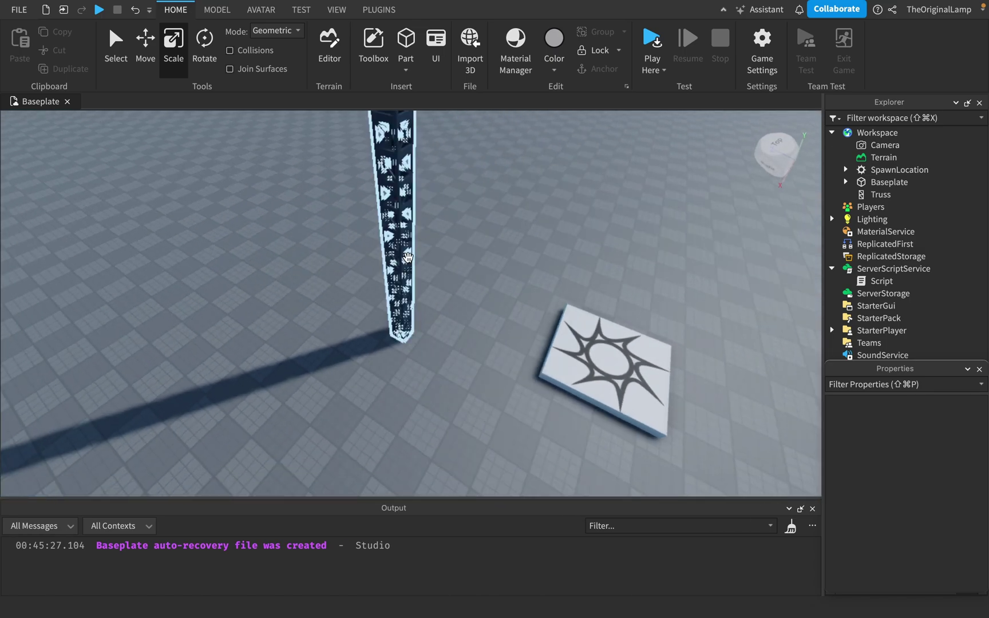
# - Try a Transparency of 0.85 and a changed Reflectance on the truss, and return both to 0
pyautogui.click(403, 253)
pyautogui.moveTo(504, 268); pyautogui.dragTo(503, 269, button='right')
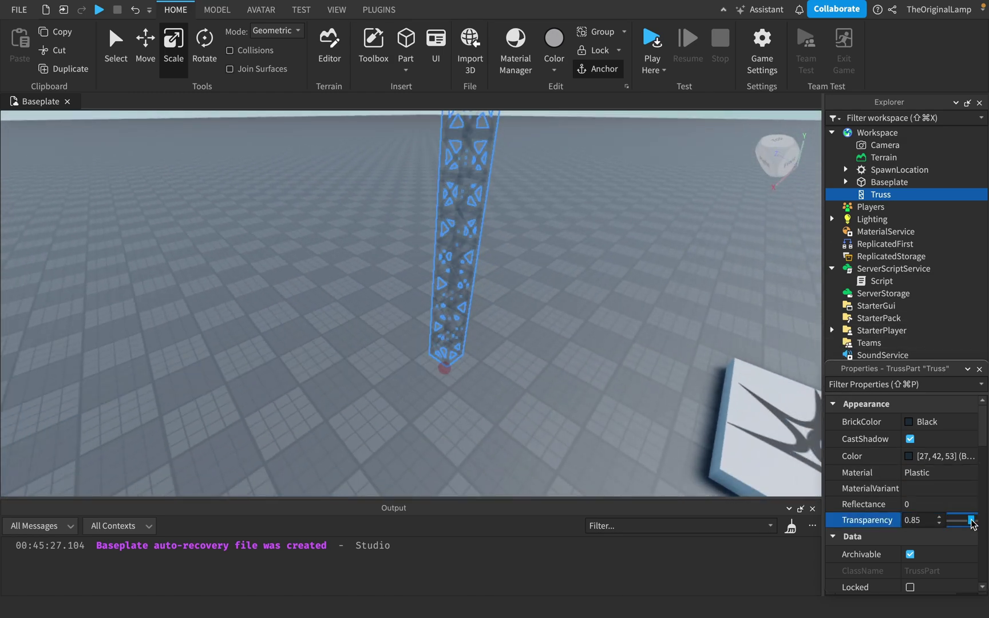
pyautogui.moveTo(955, 508)
pyautogui.mouseDown()
pyautogui.moveTo(975, 506)
pyautogui.moveTo(949, 507)
pyautogui.mouseUp()
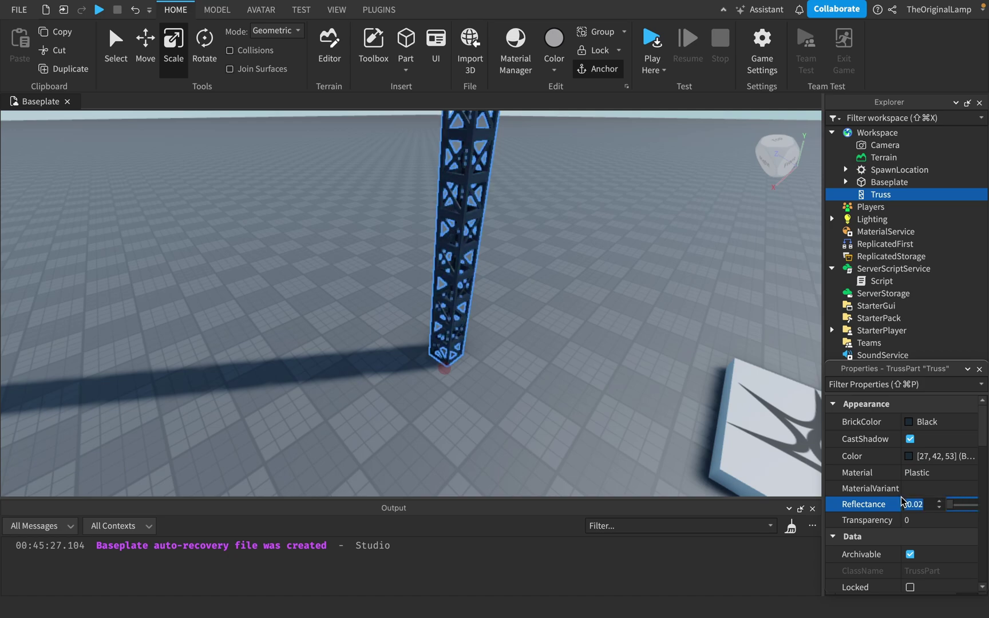
pyautogui.scroll(-3, 931, 536)
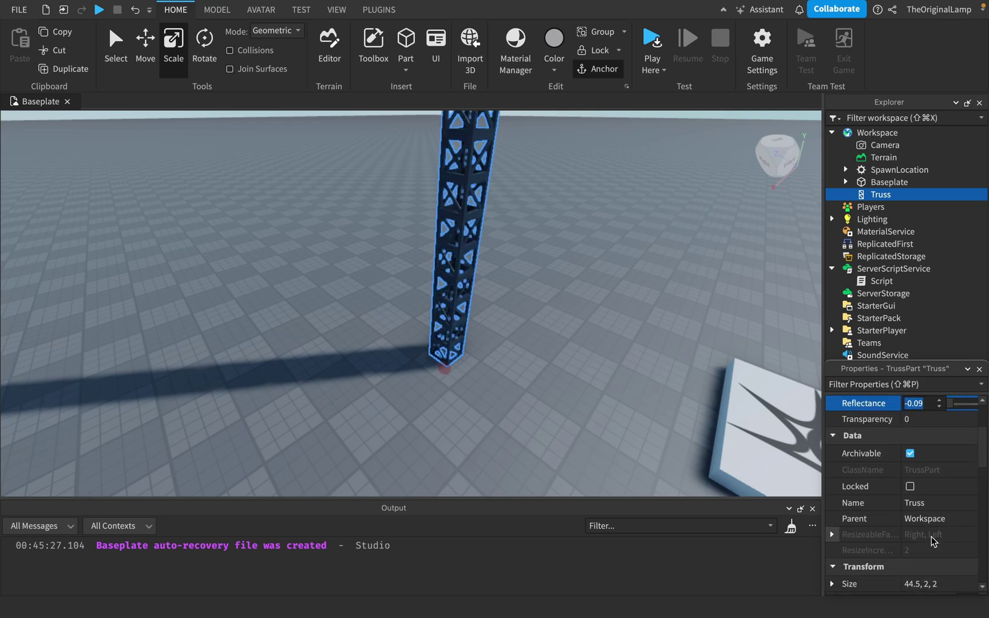
pyautogui.scroll(1, 932, 537)
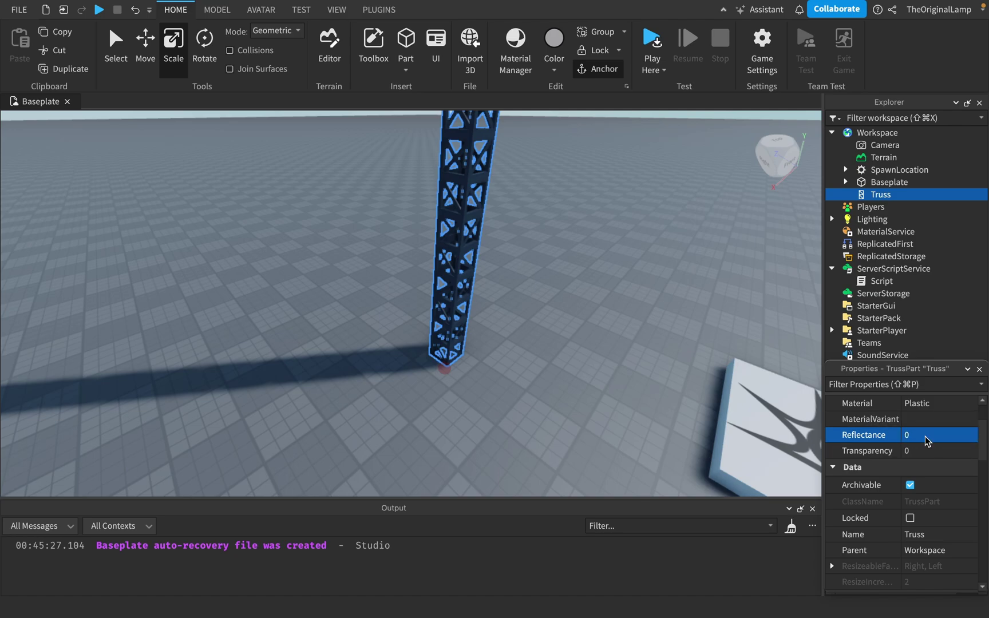
# - Review the truss's Transform, Pivot and Collision properties, and rotate the truss so it leans diagonally above the baseplate
pyautogui.scroll(-7, 927, 444)
pyautogui.scroll(-4, 889, 455)
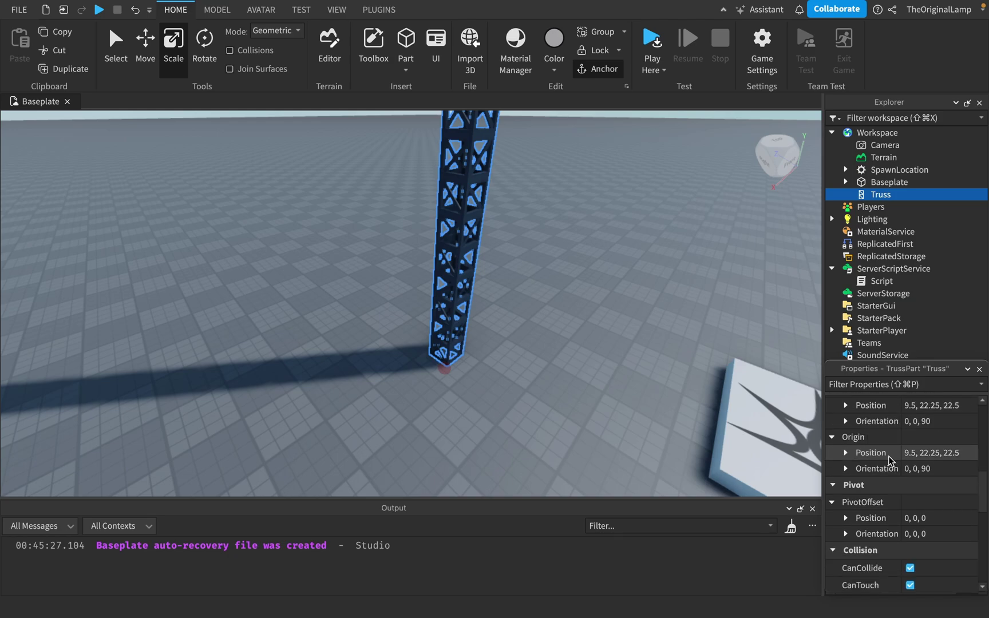
pyautogui.scroll(5, 888, 456)
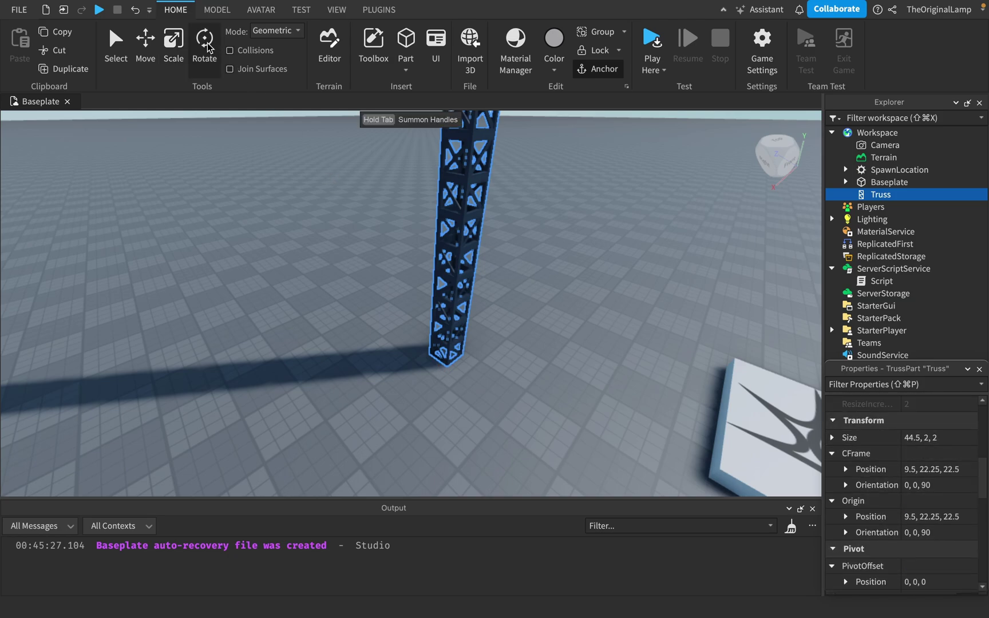
pyautogui.press('f')
pyautogui.press('super+2')
pyautogui.press('super+3')
pyautogui.press('super+4')
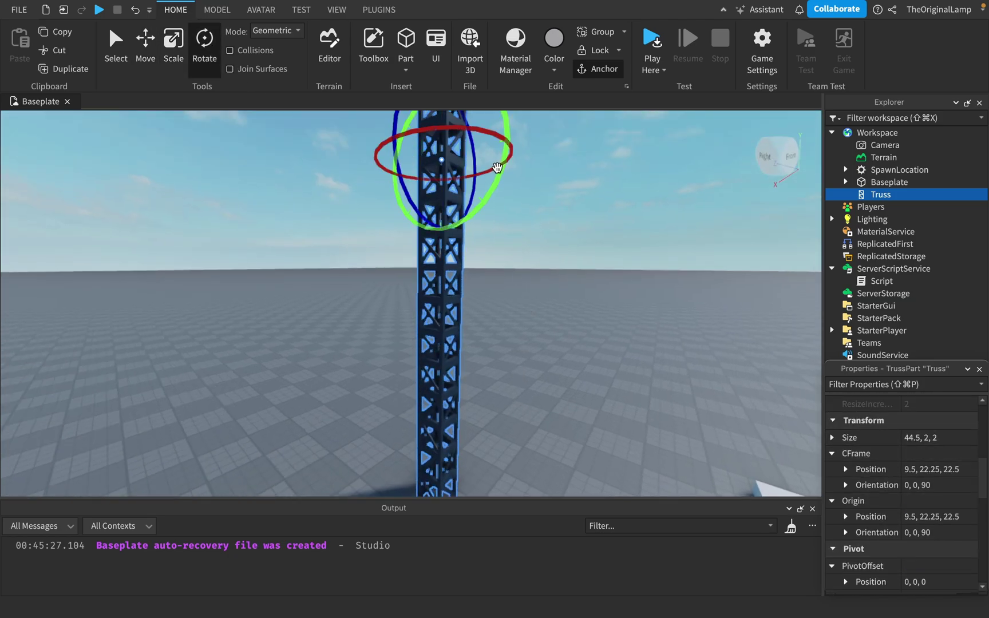
pyautogui.moveTo(512, 134); pyautogui.dragTo(508, 246)
pyautogui.click(508, 247)
pyautogui.moveTo(507, 247); pyautogui.dragTo(530, 229, button='right')
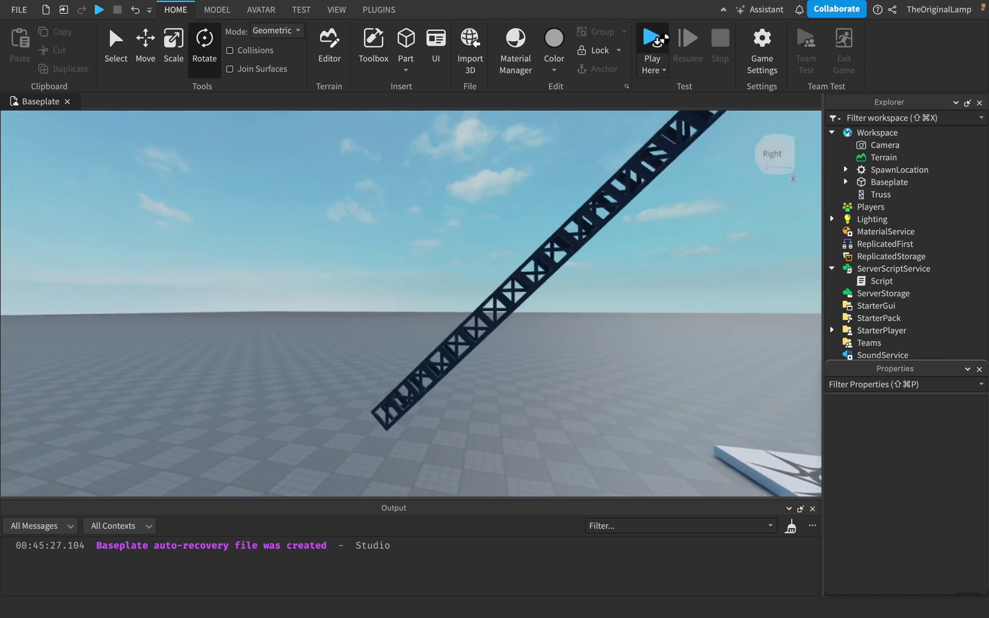
# - Start a playtest and bring the avatar under the slanted truss and up onto it
pyautogui.click(653, 40)
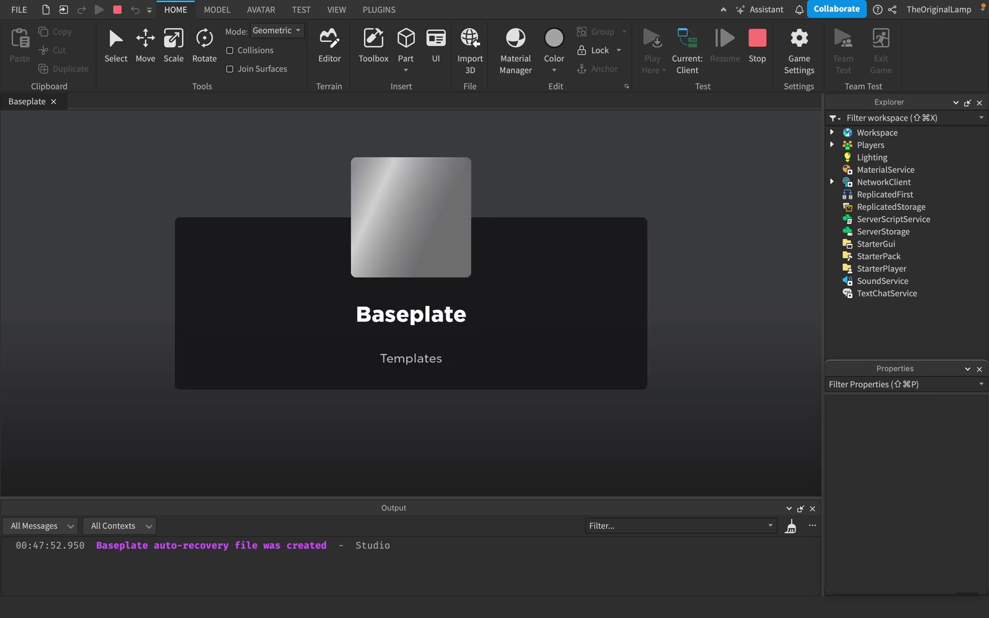
pyautogui.press('w')
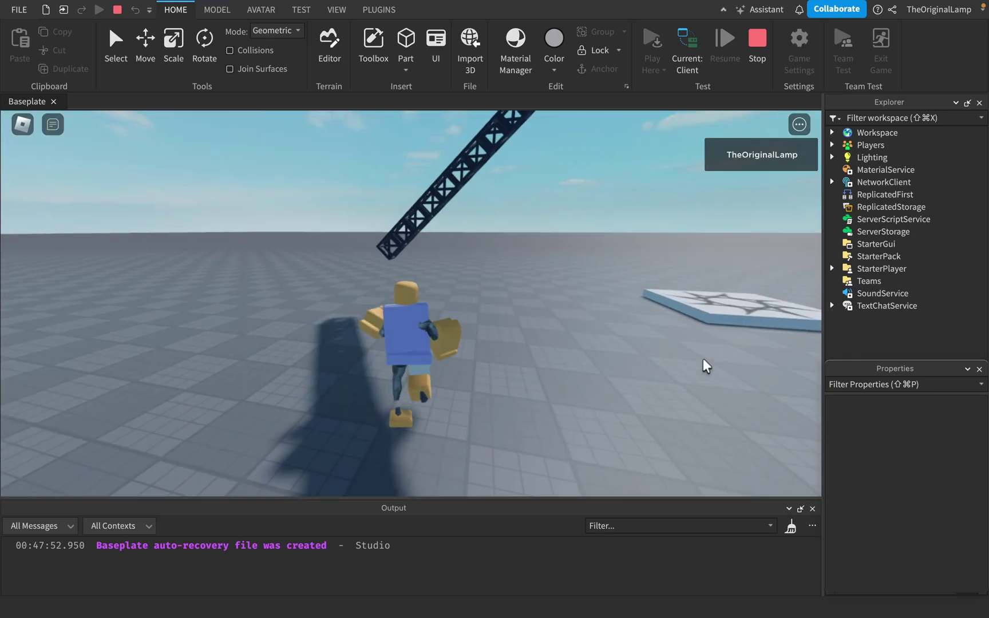
pyautogui.moveTo(703, 358); pyautogui.dragTo(703, 359, button='right')
pyautogui.press('s')
pyautogui.press('w')
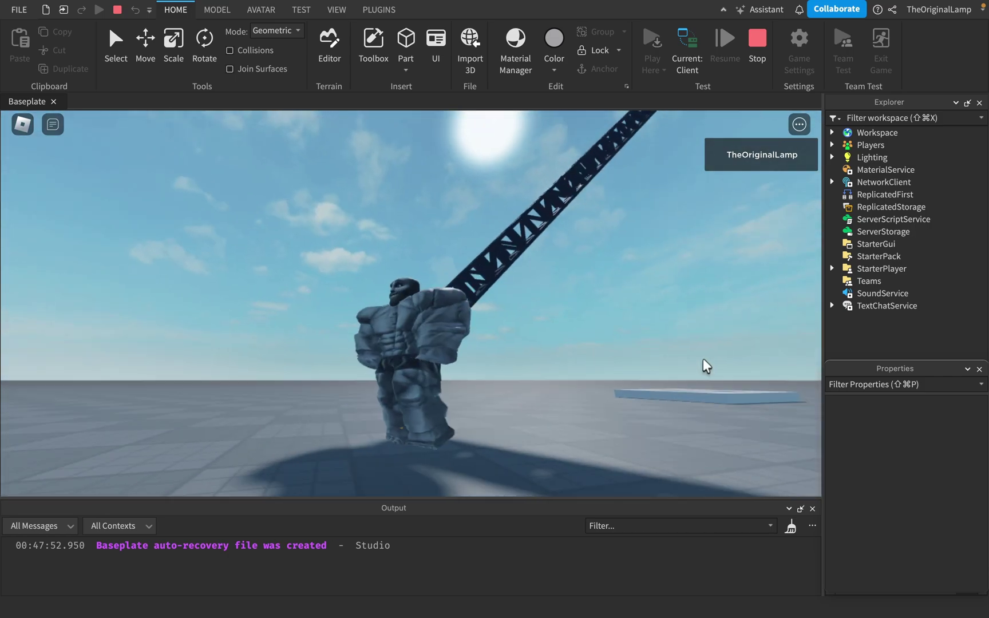
pyautogui.press('s')
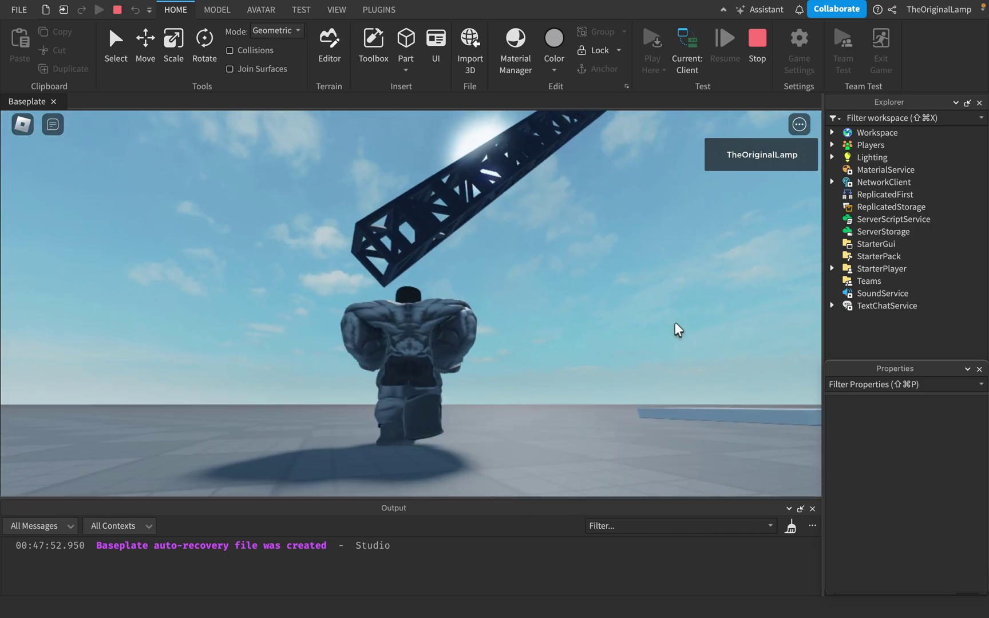
pyautogui.press('w')
pyautogui.moveTo(675, 323); pyautogui.dragTo(675, 323, button='right')
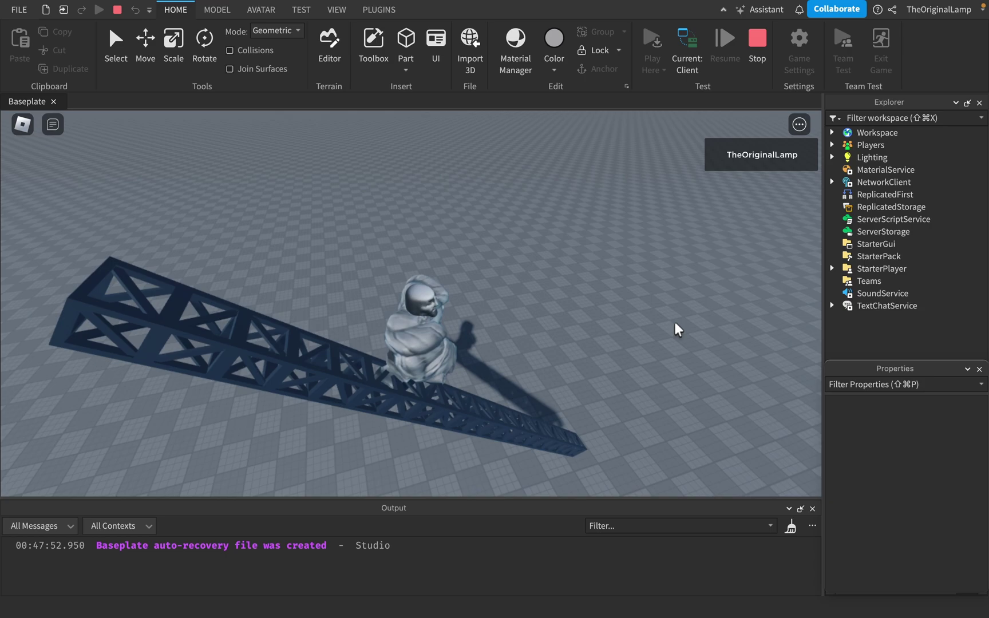
# - Walk the avatar along the top of the slanted truss, return it to the ground, and end the playtest
pyautogui.moveTo(675, 323); pyautogui.dragTo(675, 323, button='right')
pyautogui.press('w')
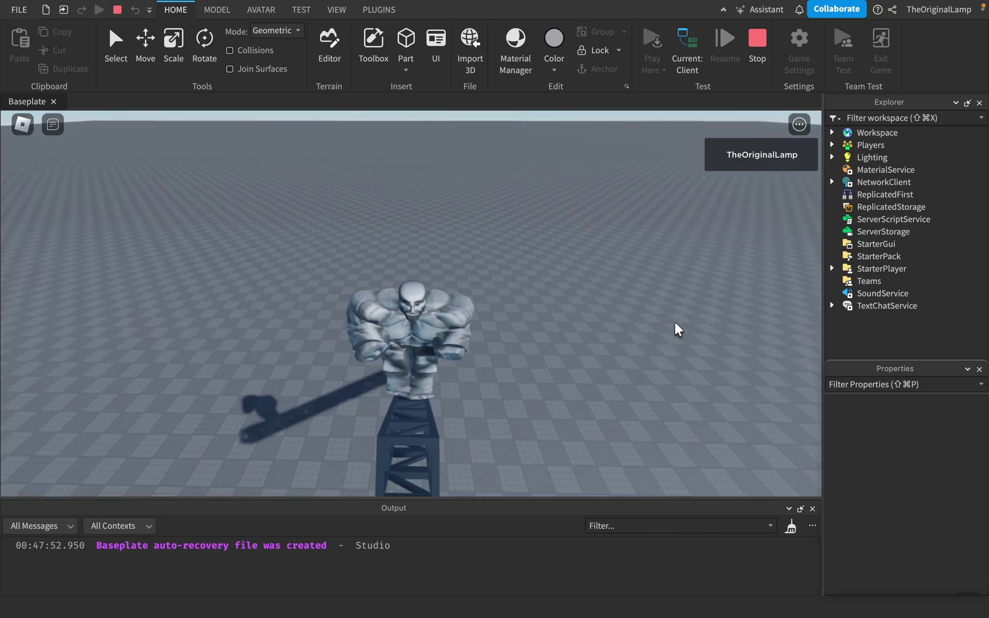
pyautogui.press('w')
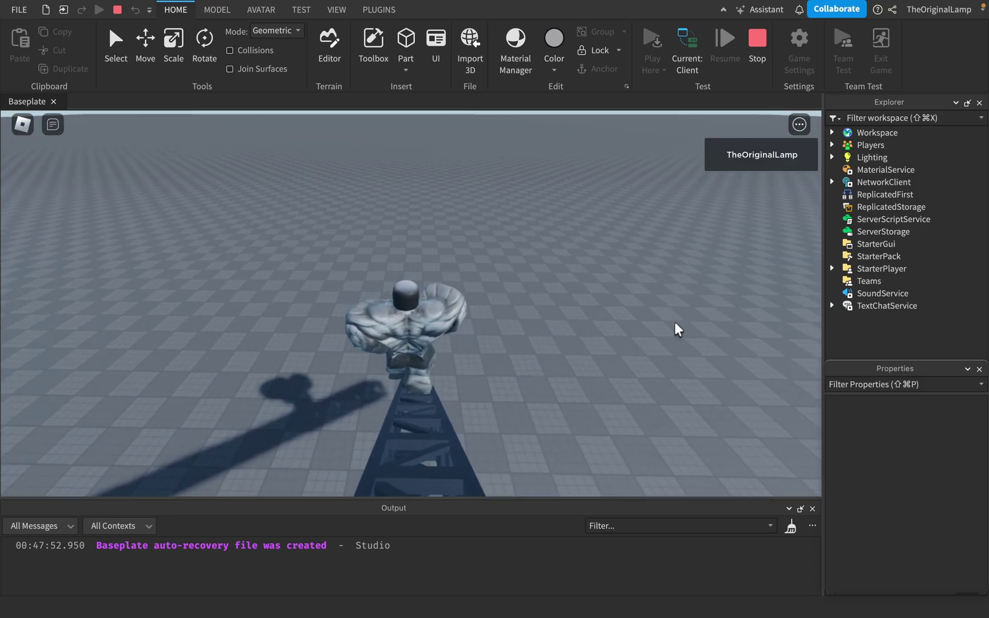
pyautogui.press('s')
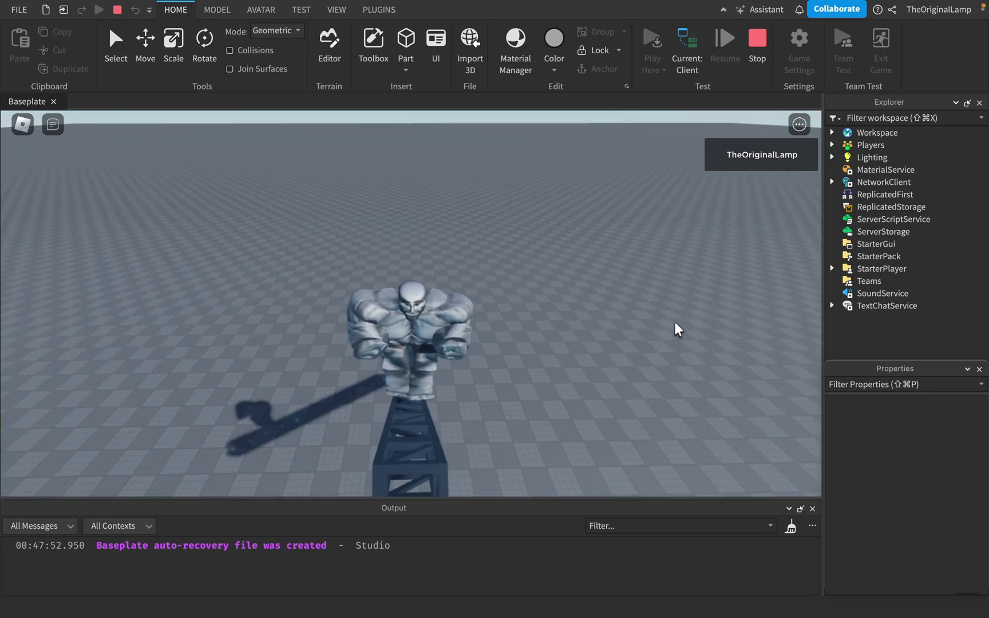
pyautogui.moveTo(675, 322); pyautogui.dragTo(675, 322, button='right')
pyautogui.press('d')
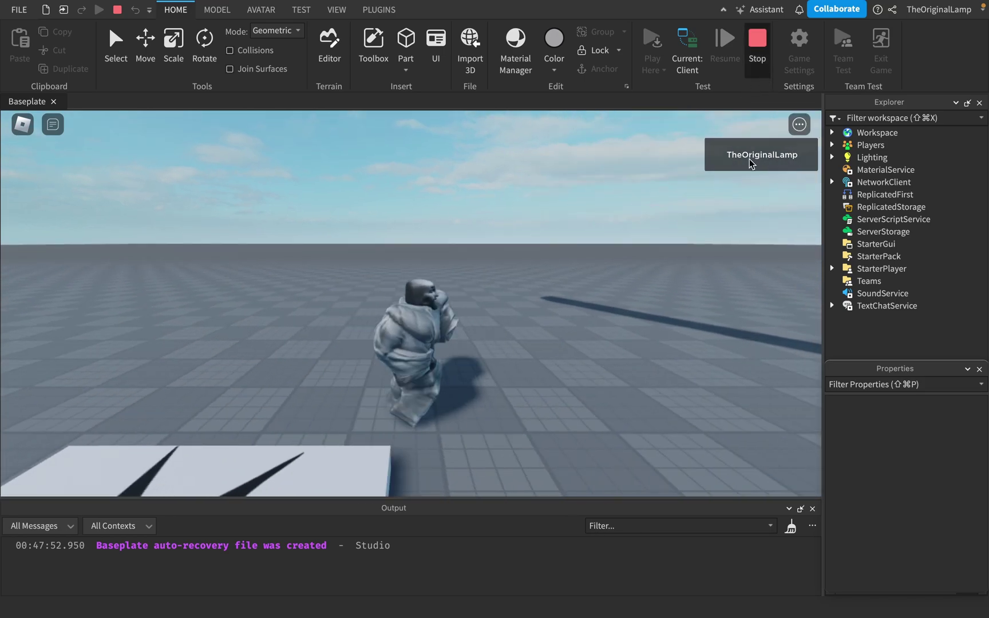
pyautogui.hotkey('shift', 'F5')
# - Delete the slanted truss from the Workspace
pyautogui.press('a')
pyautogui.moveTo(702, 371); pyautogui.dragTo(702, 371, button='right')
pyautogui.click(503, 272)
pyautogui.press('BackSpace')
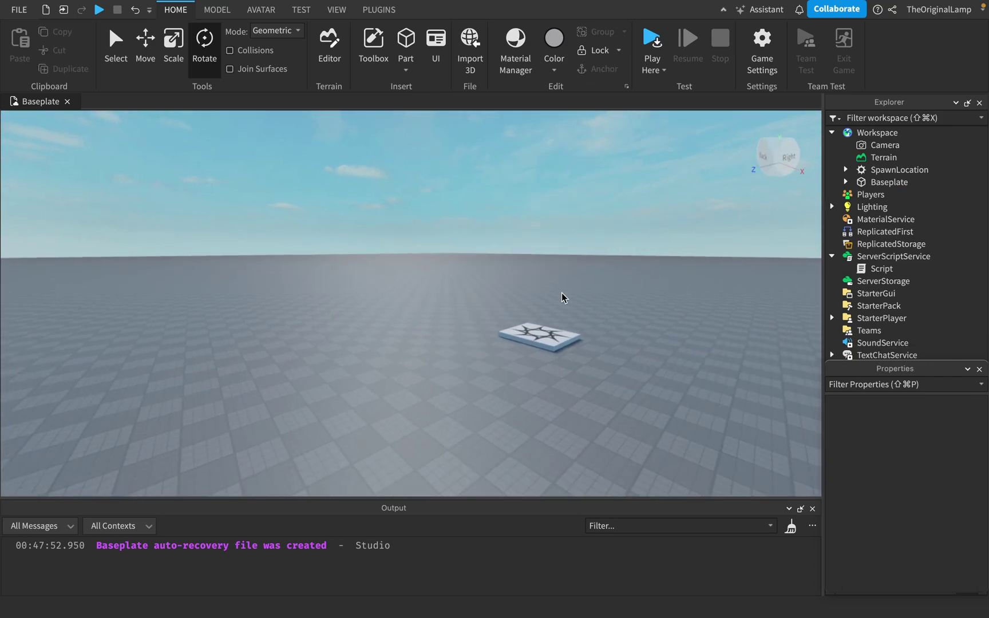
pyautogui.rightClick(562, 293)
pyautogui.click(786, 207)
pyautogui.press('d')
pyautogui.press('w')
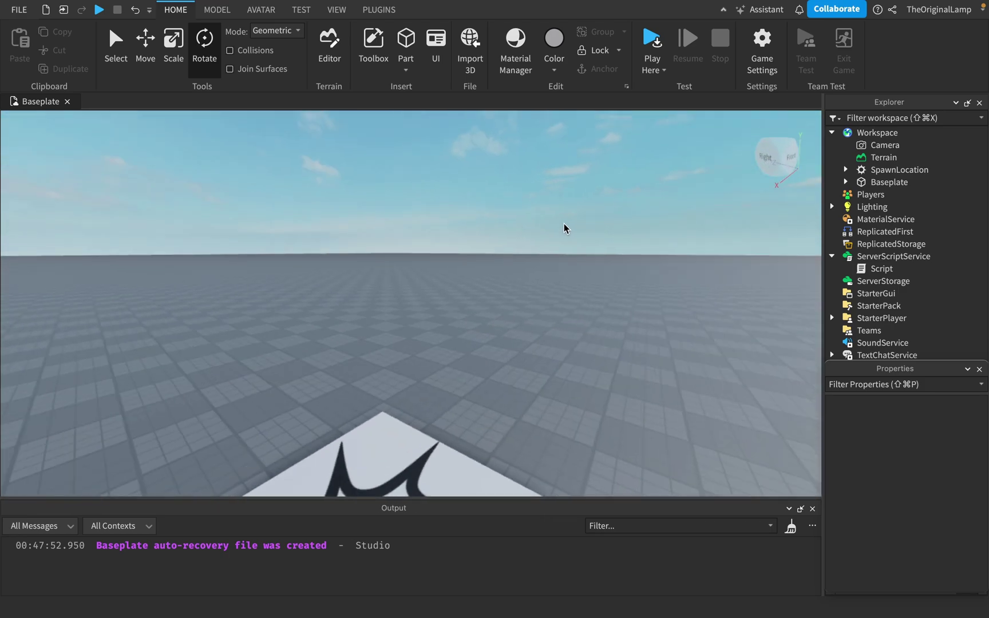
pyautogui.press('s')
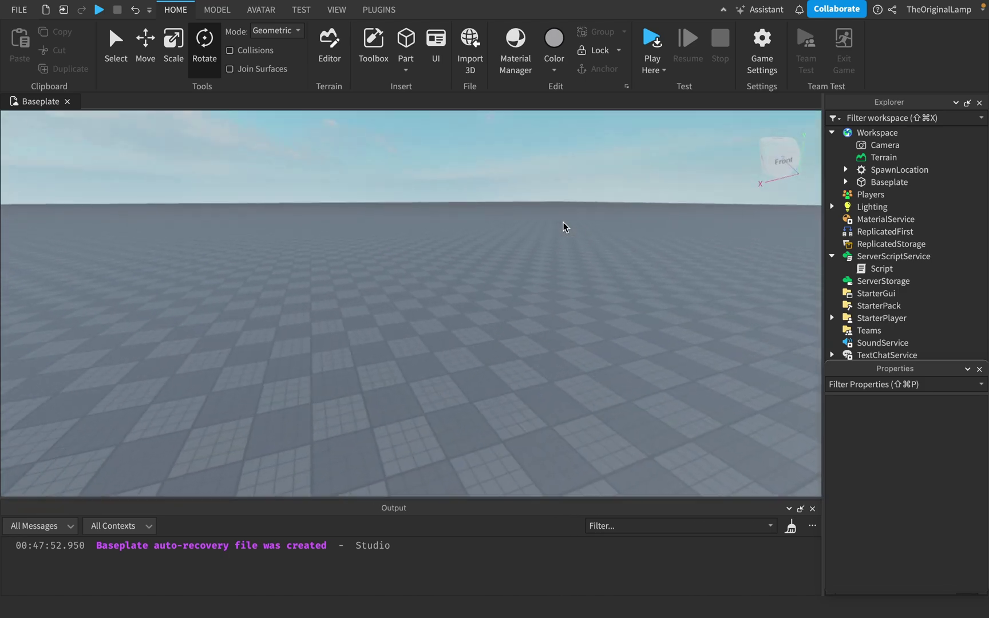
pyautogui.press('a')
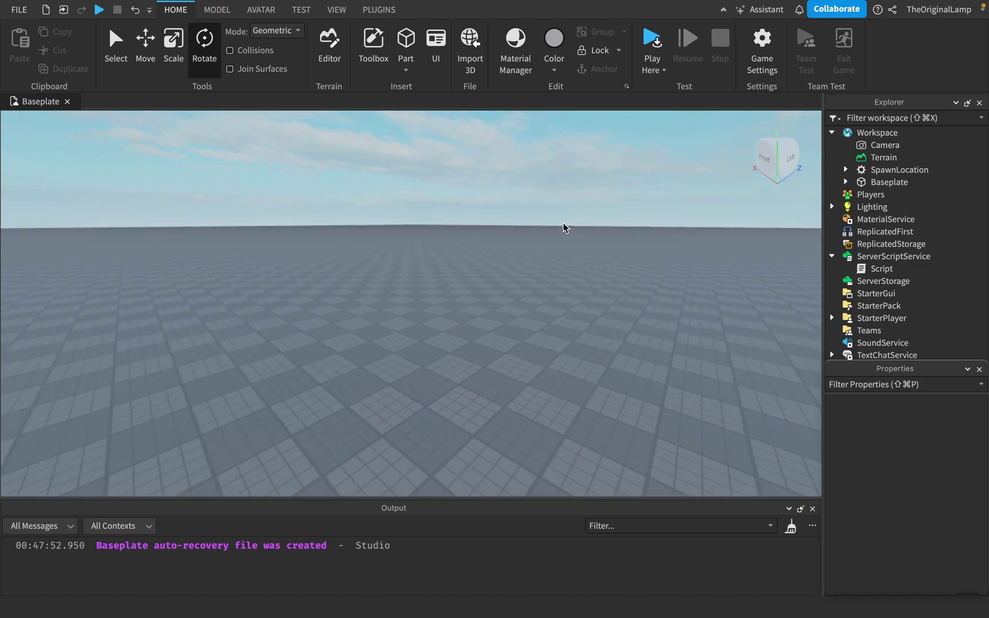